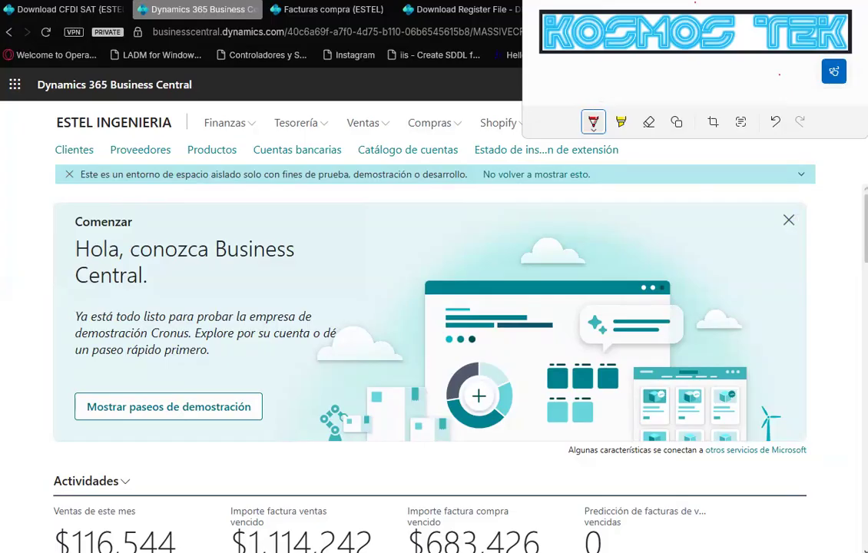
# Search for MASS and open the Digital Electronic Accounting and Massive Download setup to view its settings
pyautogui.hotkey('alt', 'Tab')
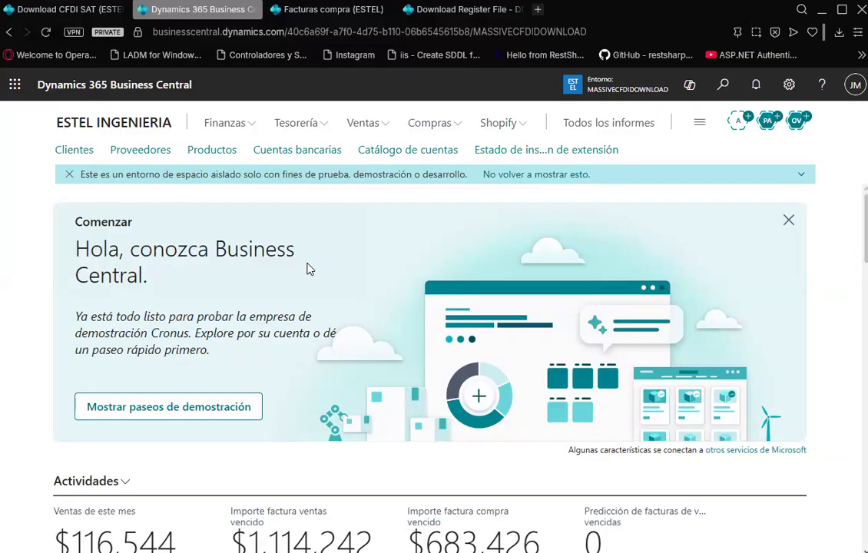
pyautogui.click(722, 86)
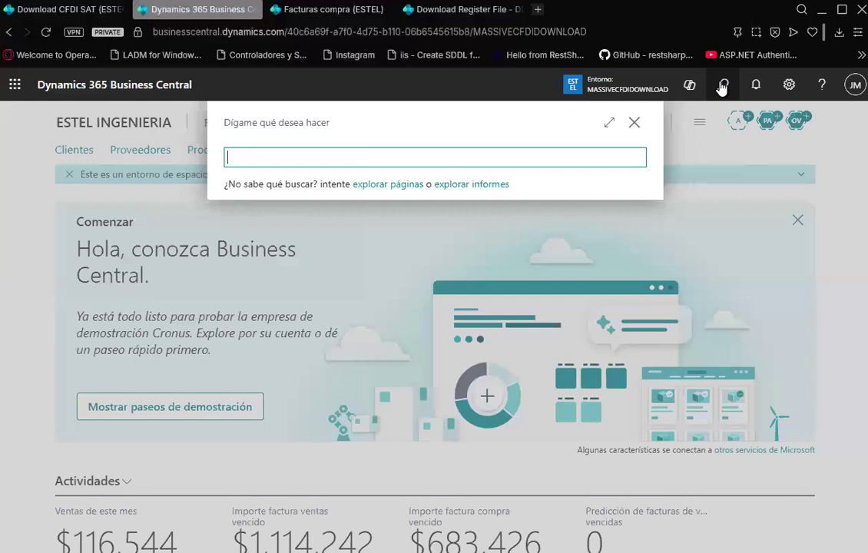
pyautogui.write('DES')
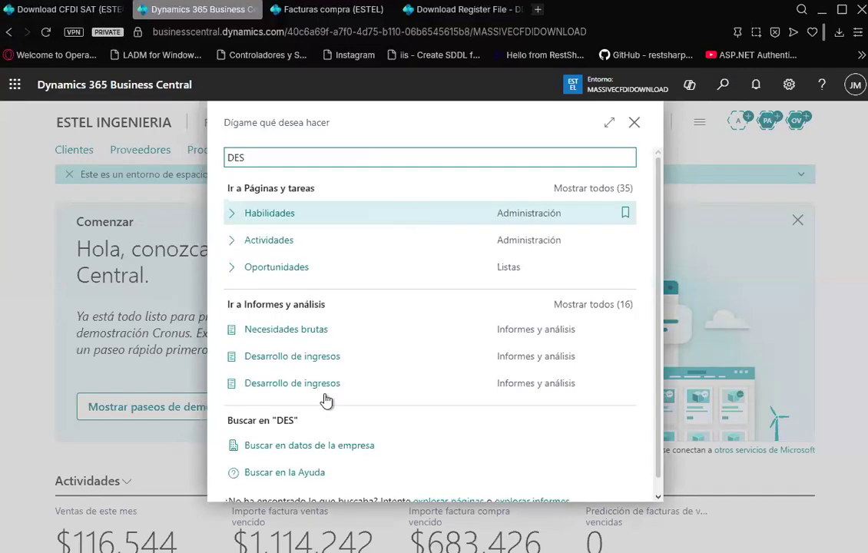
pyautogui.press('BackSpace')
pyautogui.press('BackSpace')
pyautogui.press('BackSpace')
pyautogui.write('MASS')
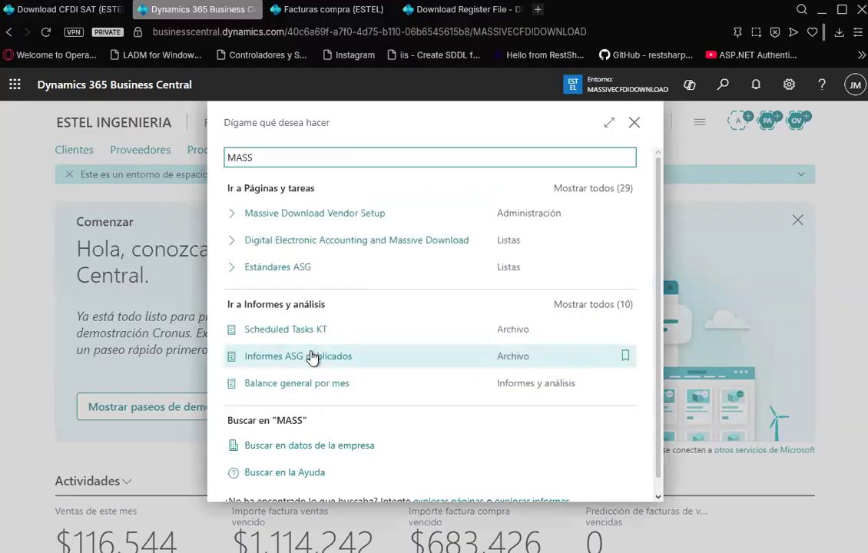
pyautogui.click(314, 247)
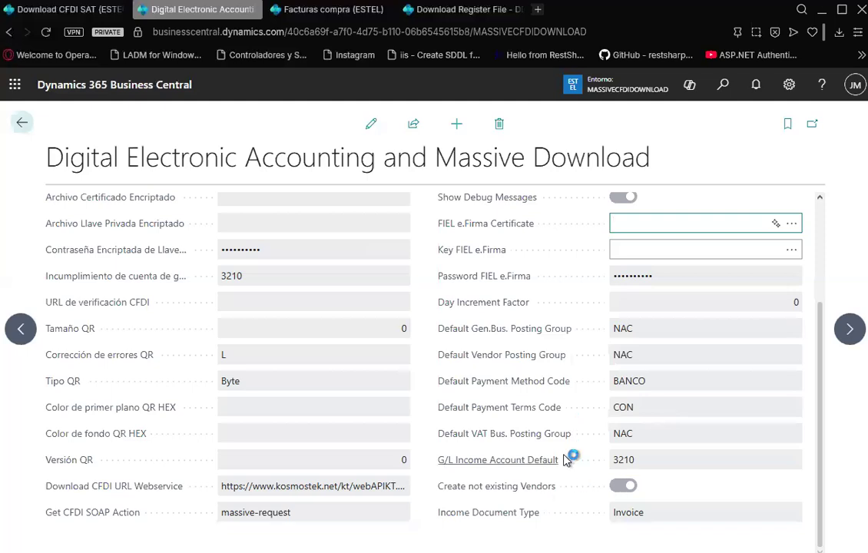
# On the Download CFDI SAT page, set the initial month to 07 and the final day to 22
pyautogui.click(75, 11)
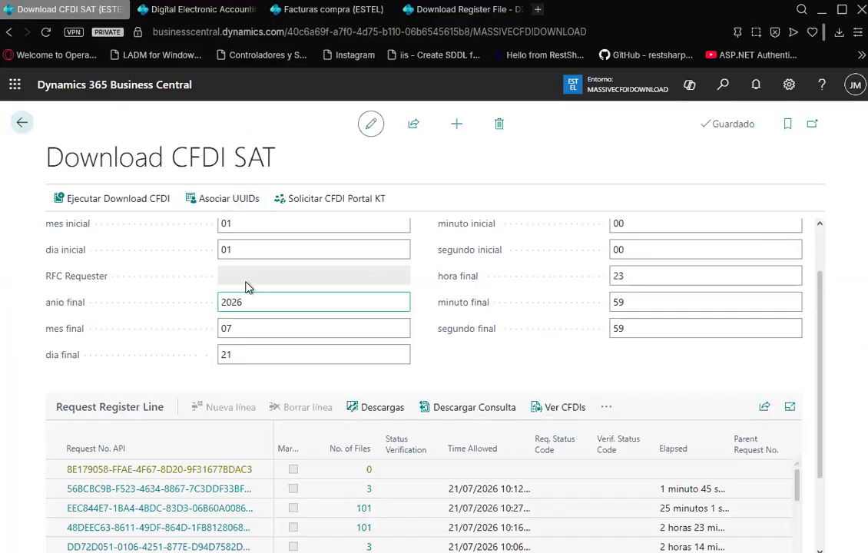
pyautogui.scroll(1, 253, 277)
pyautogui.click(265, 269)
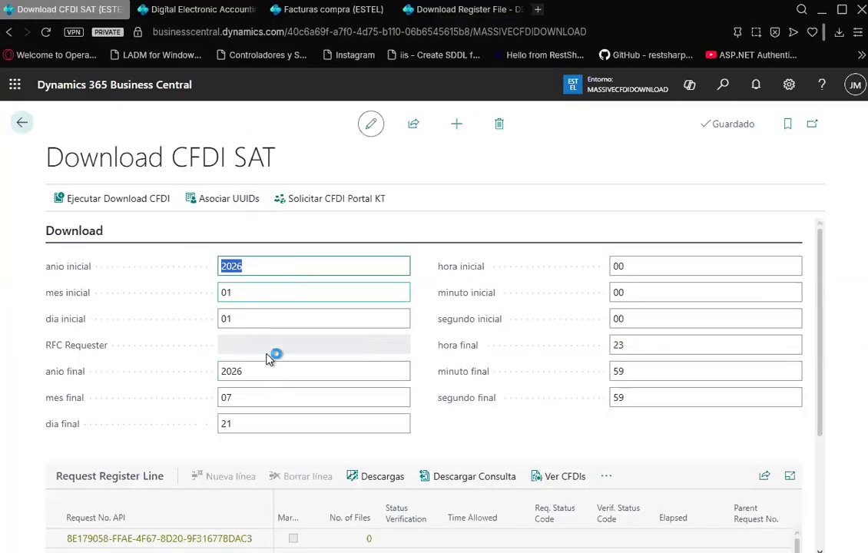
pyautogui.click(241, 290)
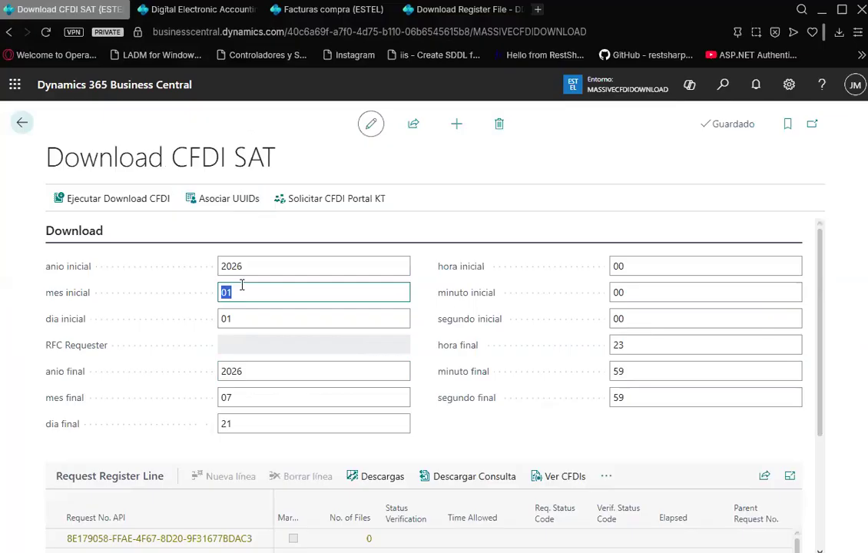
pyautogui.write('07')
pyautogui.click(229, 423)
pyautogui.write('22')
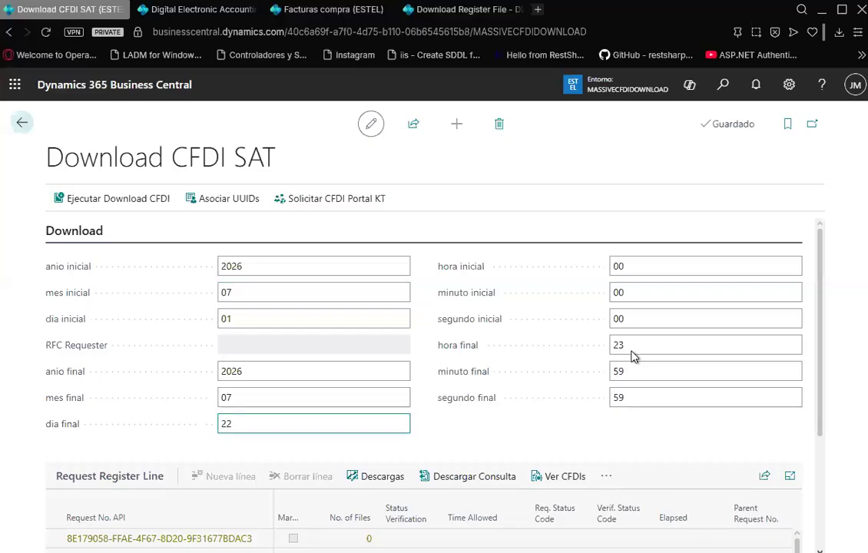
# Set the final hour to 15 and the initial second to 01 for the download period
pyautogui.click(626, 342)
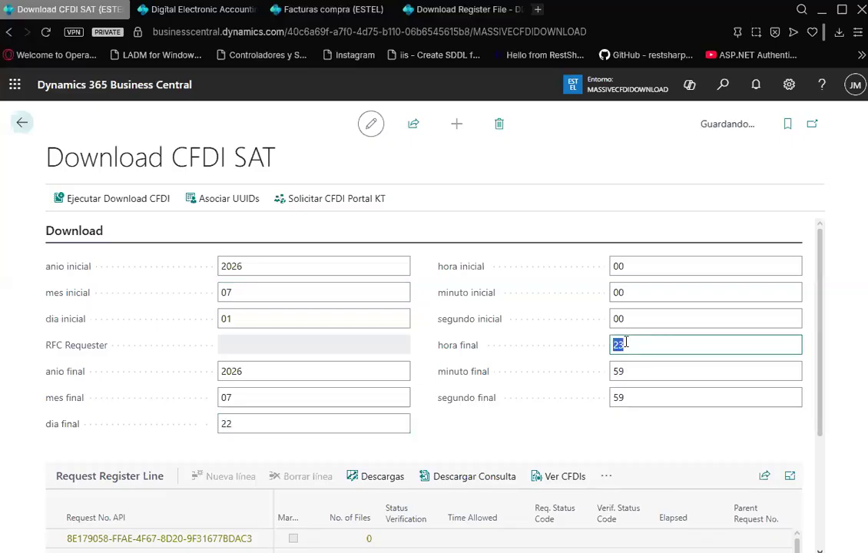
pyautogui.write('16')
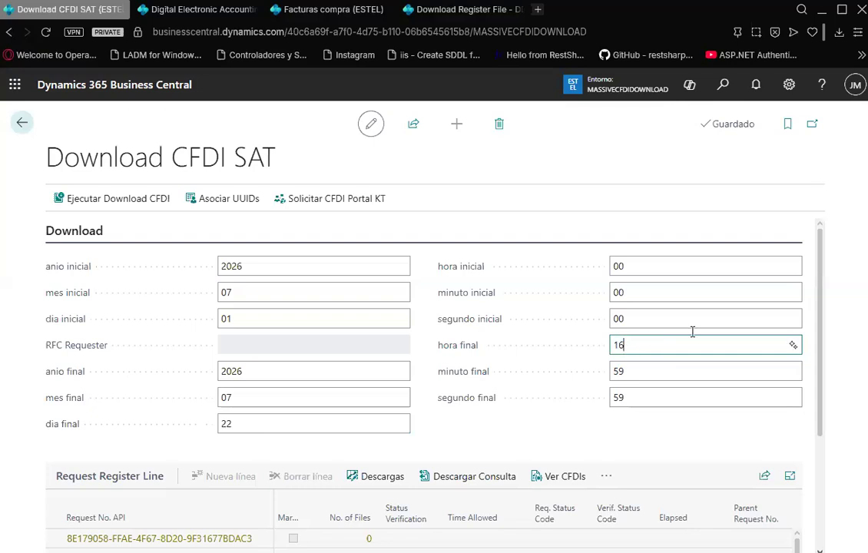
pyautogui.press('BackSpace')
pyautogui.write('5')
pyautogui.click(639, 318)
pyautogui.write('01')
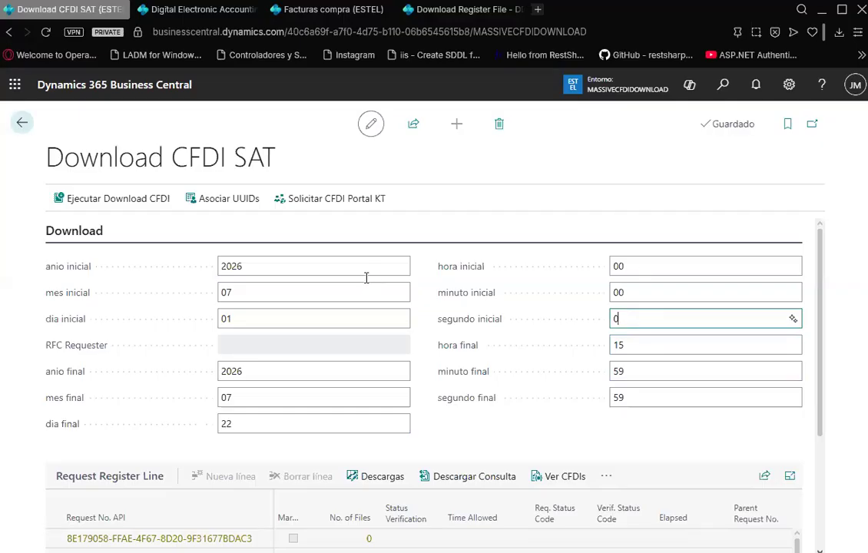
pyautogui.click(310, 292)
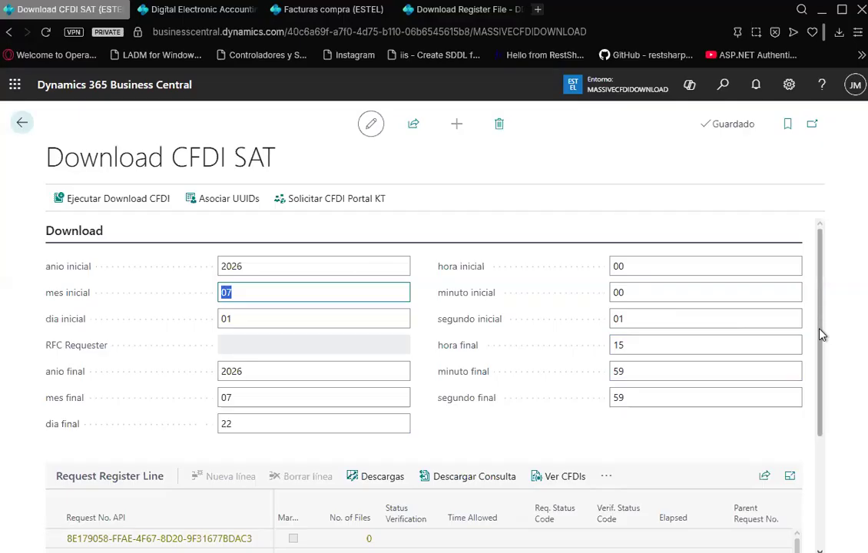
# Check the entered period, submit the CFDI download request, and answer Sí to the resulting dialog
pyautogui.moveTo(820, 330); pyautogui.dragTo(820, 350)
pyautogui.scroll(-1, 820, 376)
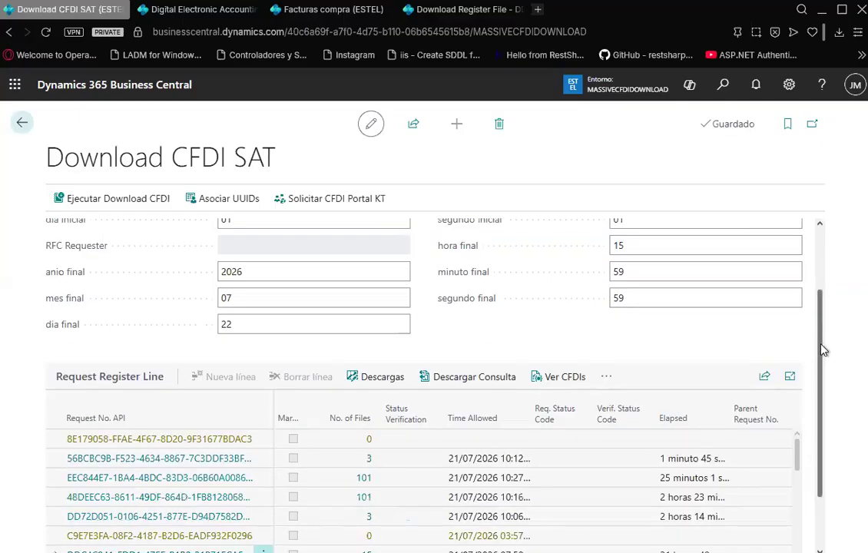
pyautogui.scroll(1, 538, 292)
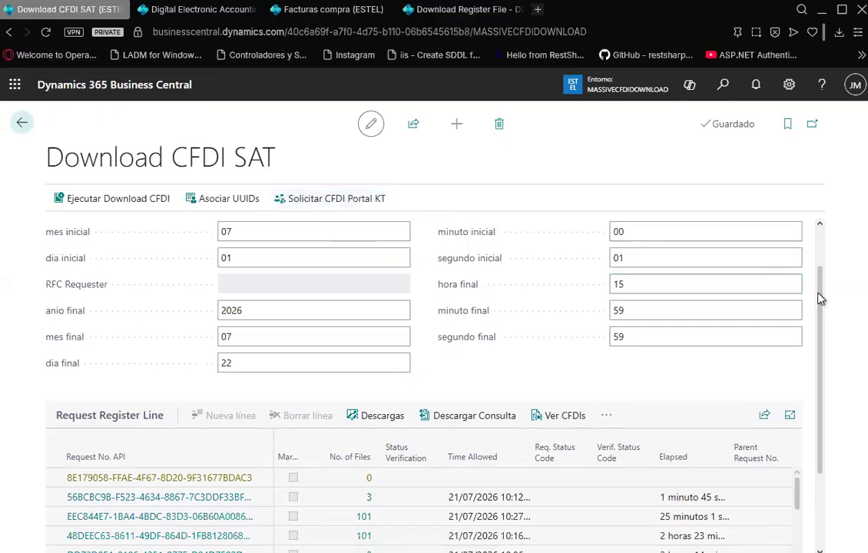
pyautogui.scroll(1, 816, 285)
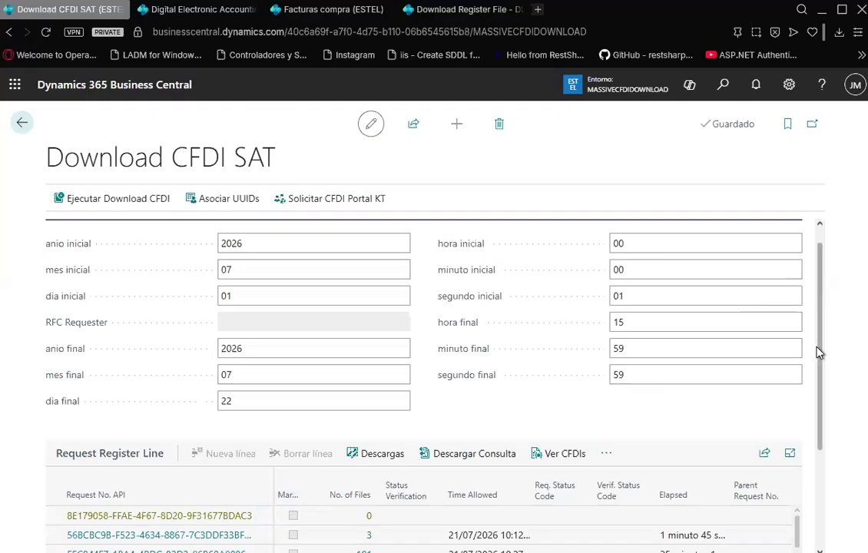
pyautogui.scroll(-1, 823, 371)
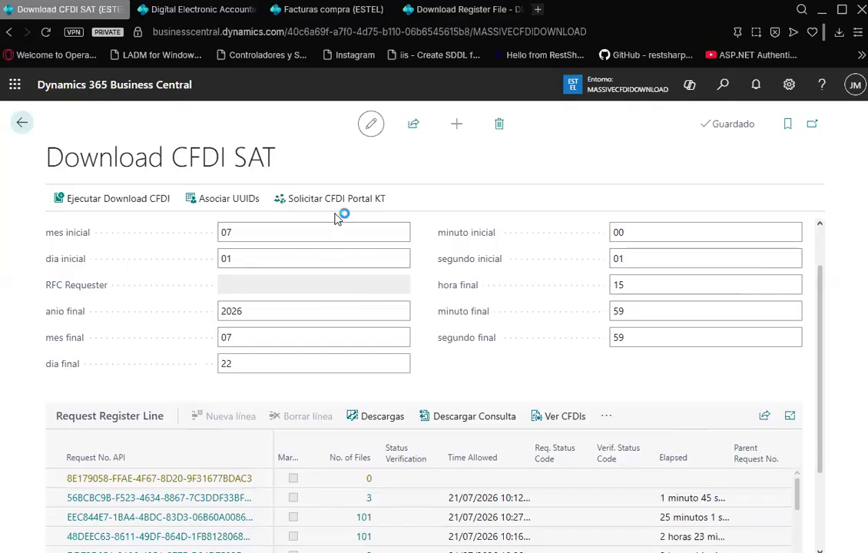
pyautogui.click(311, 339)
pyautogui.moveTo(820, 309)
pyautogui.mouseDown()
pyautogui.moveTo(818, 281)
pyautogui.moveTo(819, 304)
pyautogui.mouseUp()
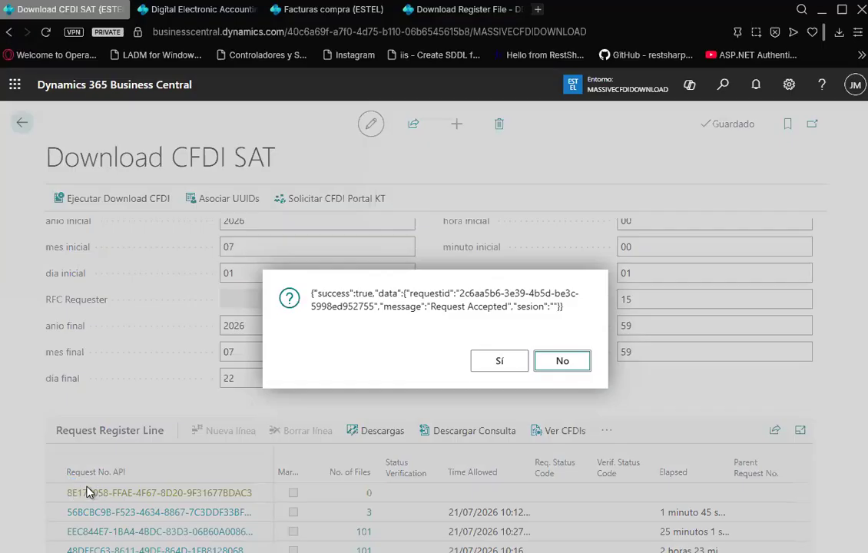
pyautogui.click(503, 362)
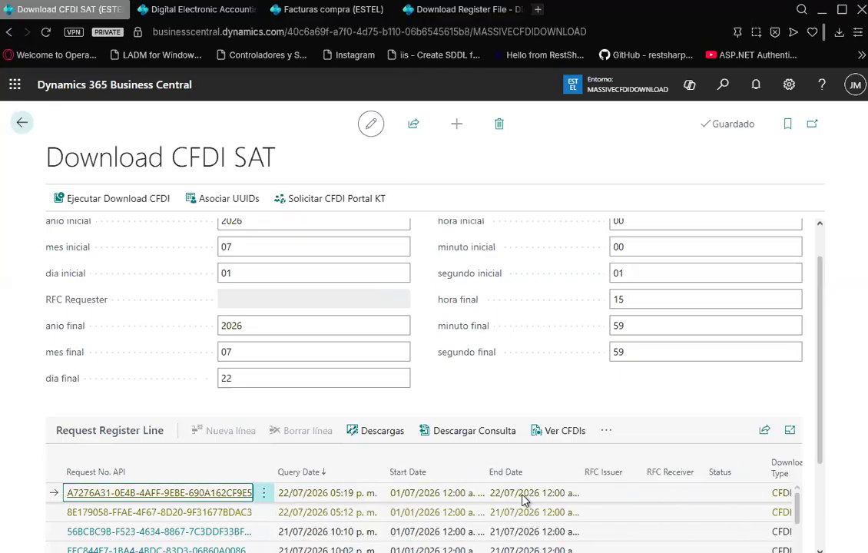
# Examine the query, start and end dates of the newest line in the Request Register
pyautogui.press('Right')
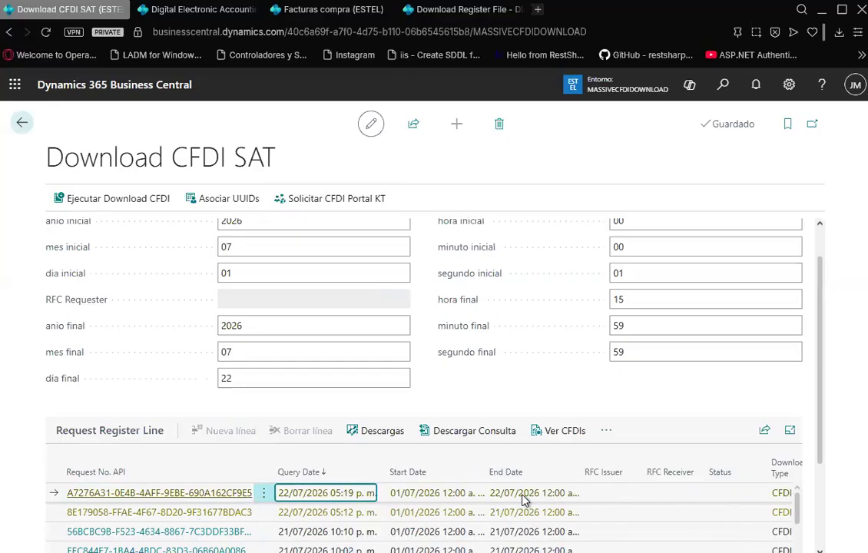
pyautogui.press('Right')
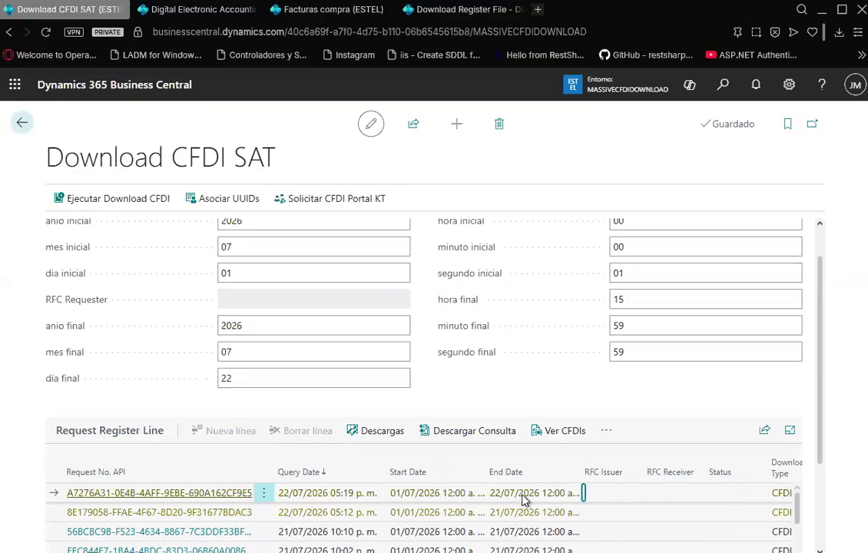
pyautogui.press('Left')
pyautogui.press('Left')
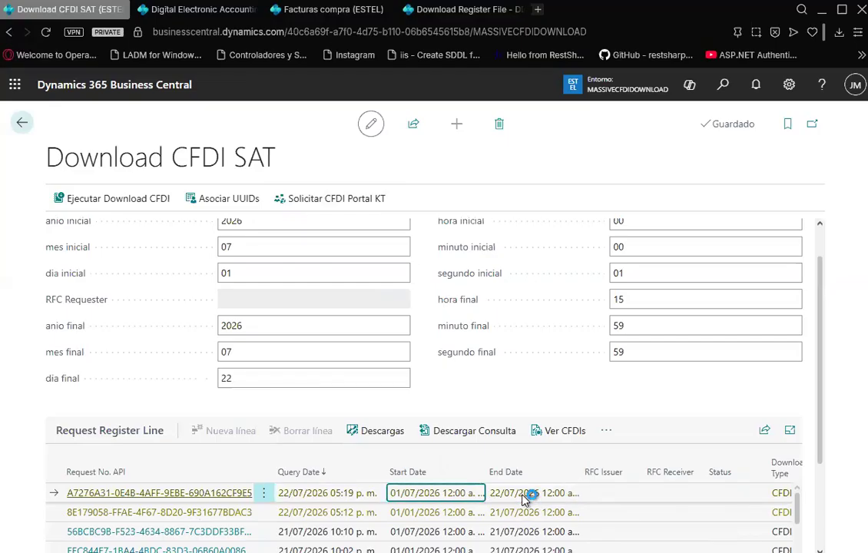
pyautogui.press('Right')
pyautogui.press('Right')
pyautogui.press('Left')
pyautogui.press('Left')
pyautogui.press('Left')
pyautogui.press('Left')
pyautogui.press('Left')
pyautogui.press('Left')
pyautogui.press('Left')
pyautogui.press('Left')
pyautogui.press('Left')
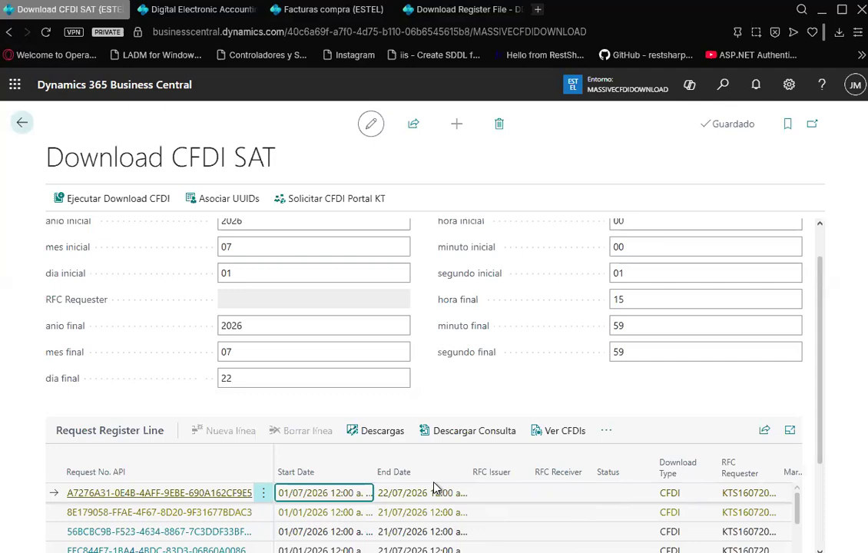
pyautogui.press('Left')
# Examine the second request line's fields from its query date through its number of files
pyautogui.press('Down')
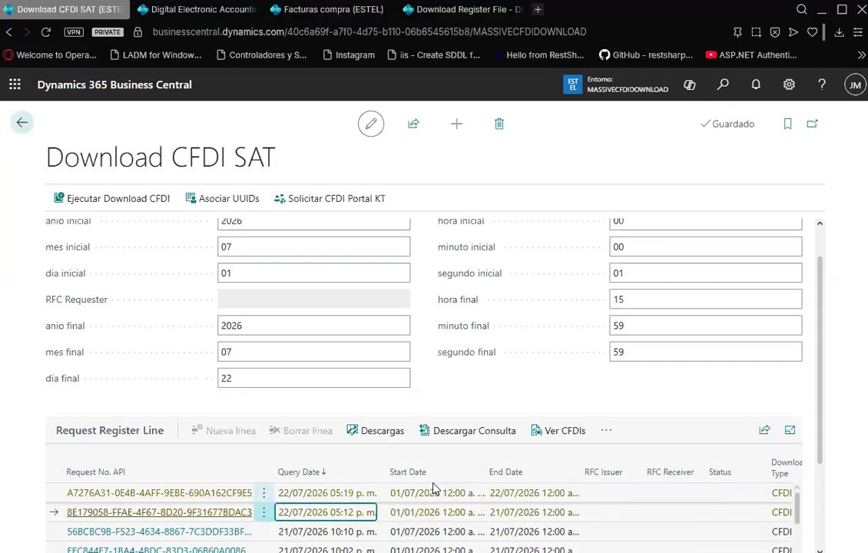
pyautogui.press('Right')
pyautogui.press('Right')
pyautogui.press('Right')
pyautogui.press('Right')
pyautogui.press('Right')
pyautogui.press('Right')
pyautogui.press('Right')
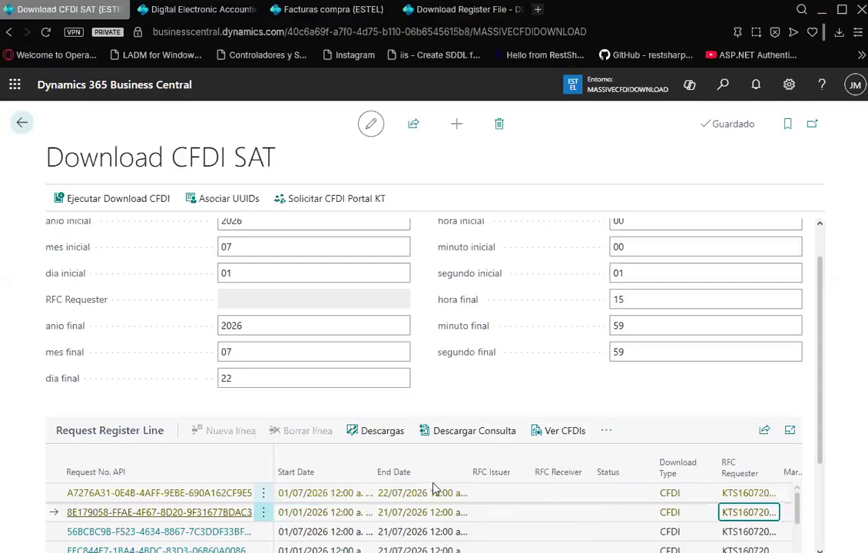
pyautogui.press('Right')
pyautogui.press('Right')
pyautogui.press('Right')
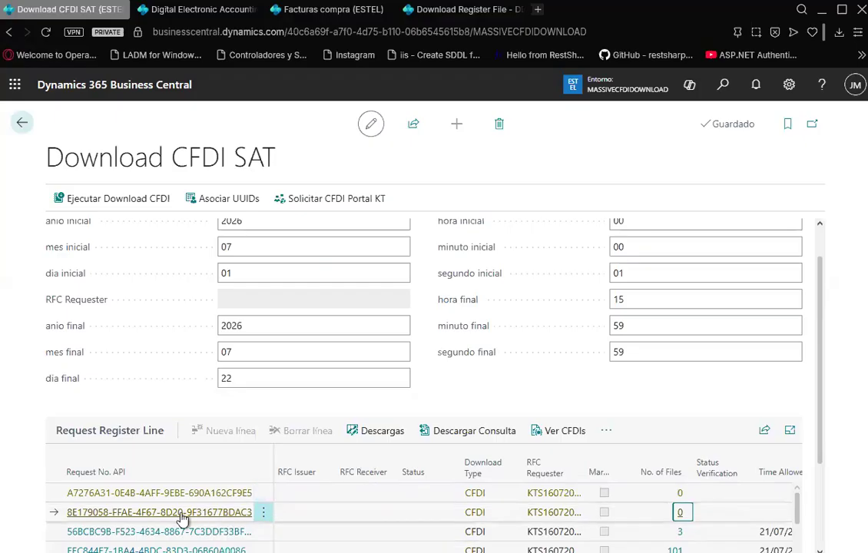
# Run Descargar Consulta for the second request line and answer No to the resulting dialog
pyautogui.click(321, 513)
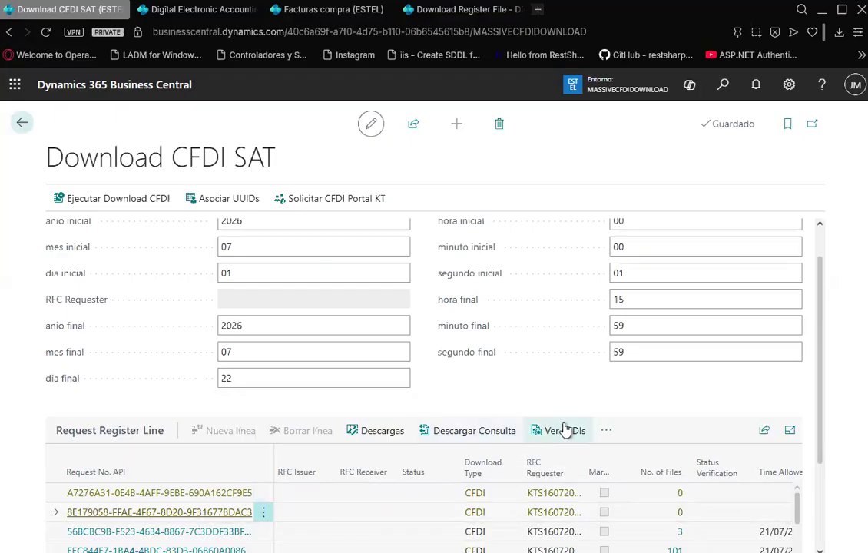
pyautogui.click(606, 430)
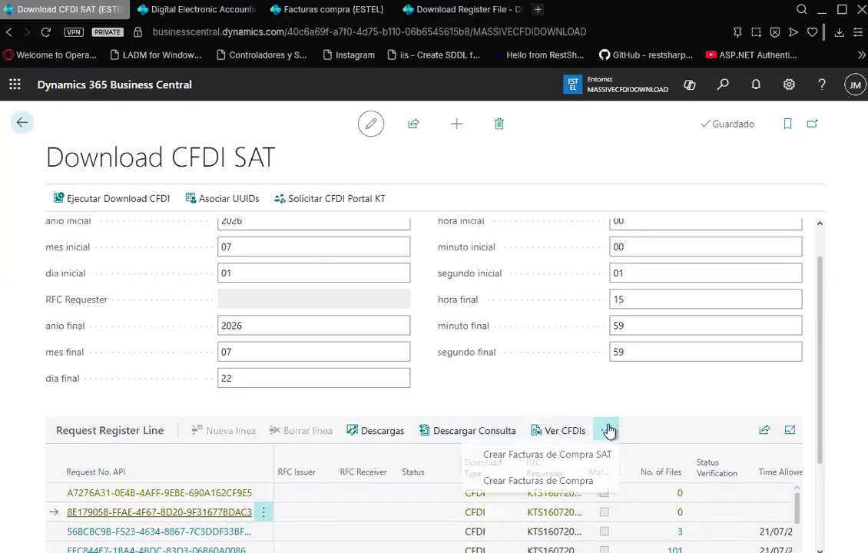
pyautogui.click(463, 437)
pyautogui.click(462, 432)
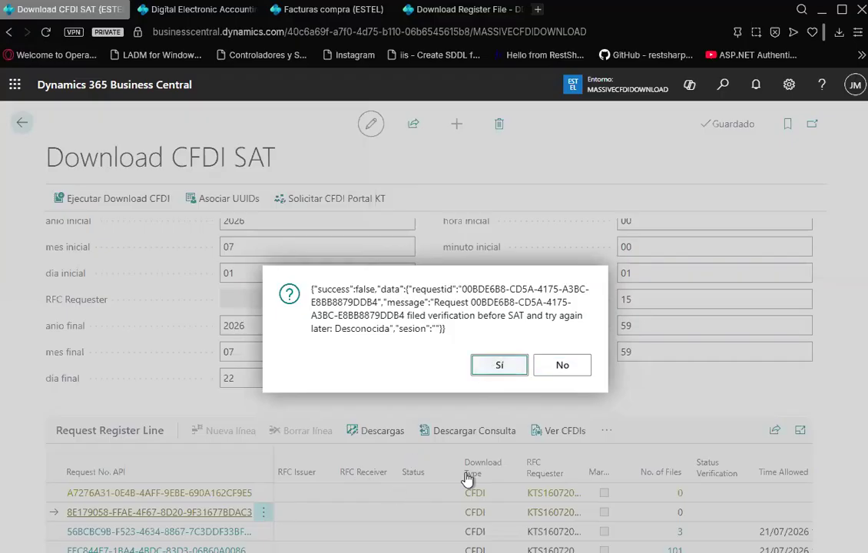
pyautogui.click(538, 366)
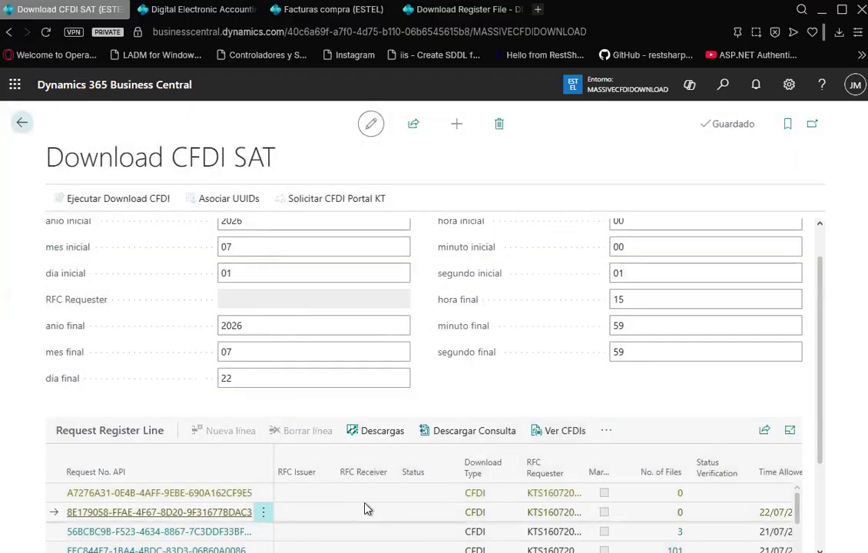
# Examine the number of files on the earlier request lines, selecting the third and fourth lines
pyautogui.scroll(-1, 365, 509)
pyautogui.scroll(1, 365, 509)
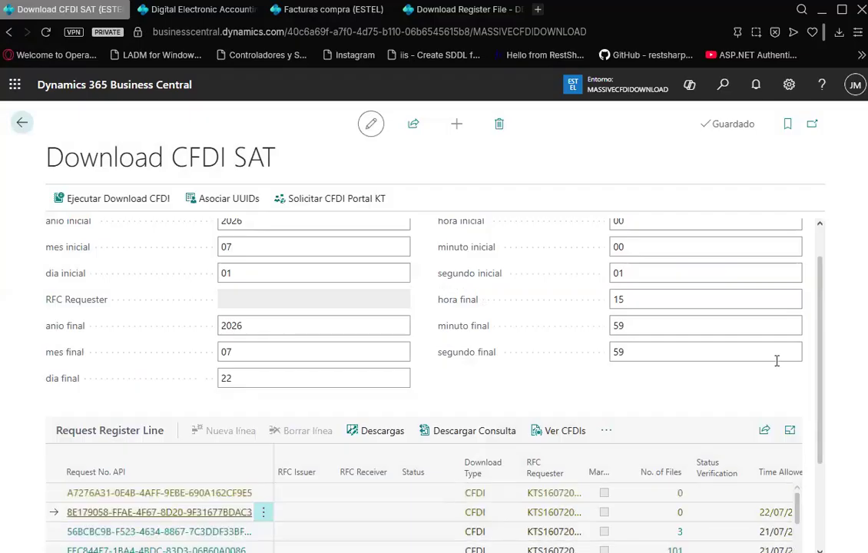
pyautogui.scroll(-1, 820, 413)
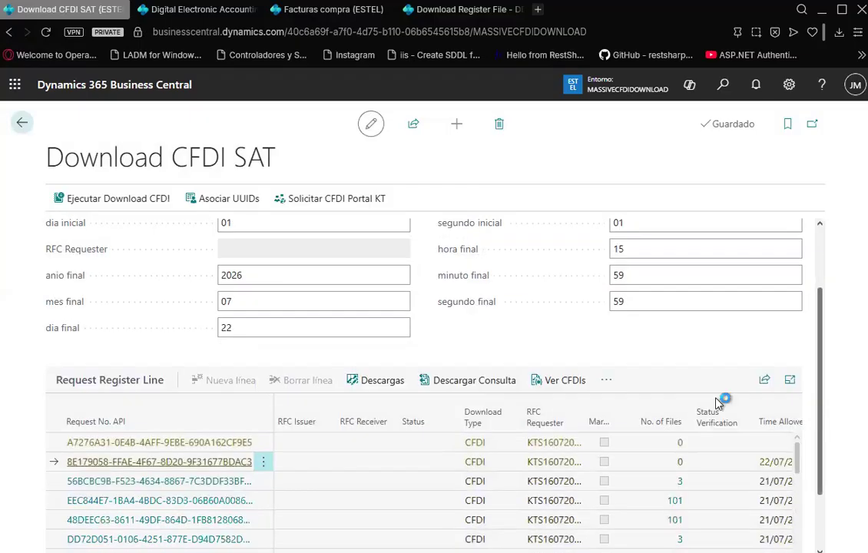
pyautogui.scroll(-1, 530, 428)
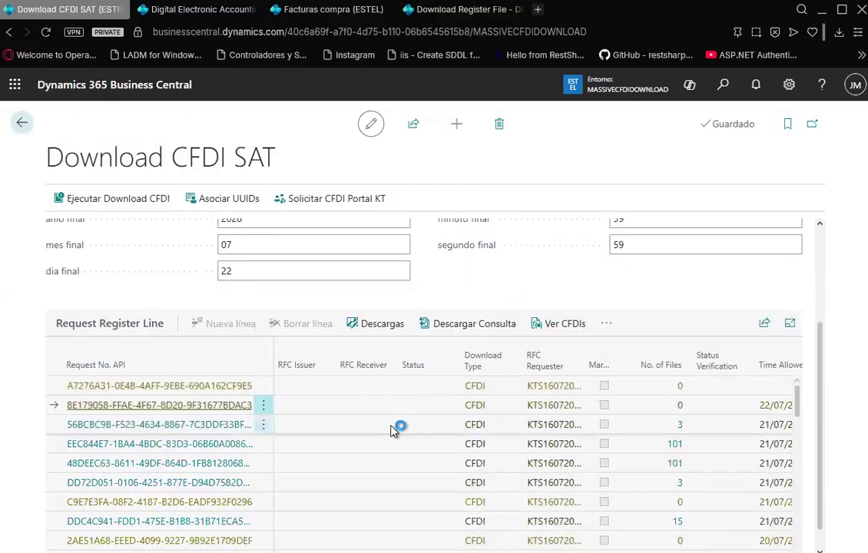
pyautogui.click(444, 431)
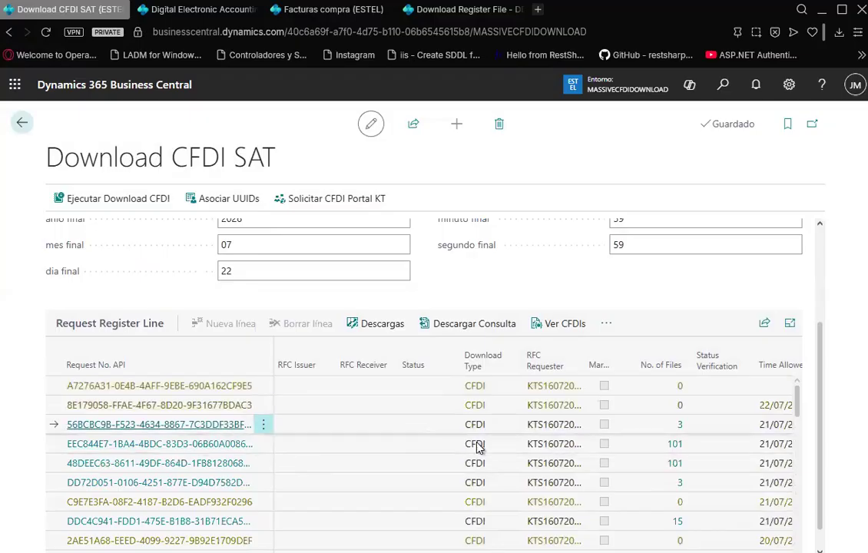
pyautogui.click(659, 449)
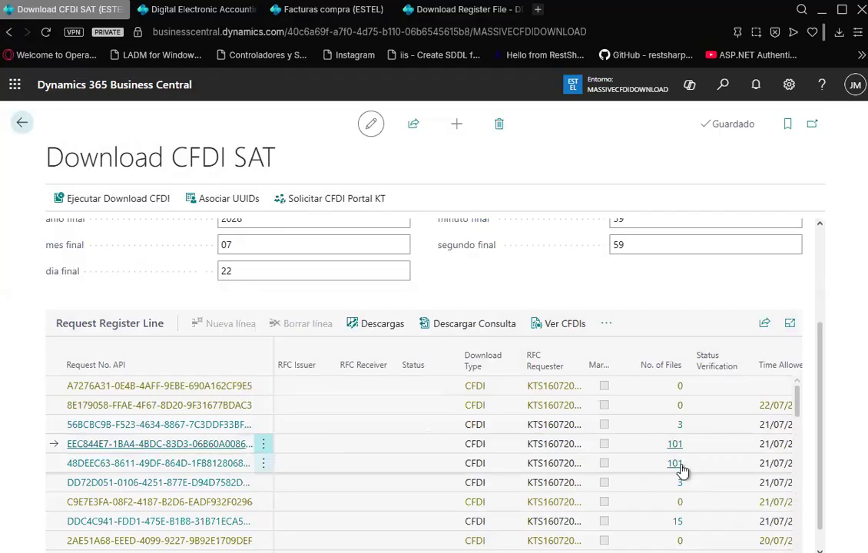
# Examine the fifth request line's fields from its query date through its elapsed time
pyautogui.click(444, 466)
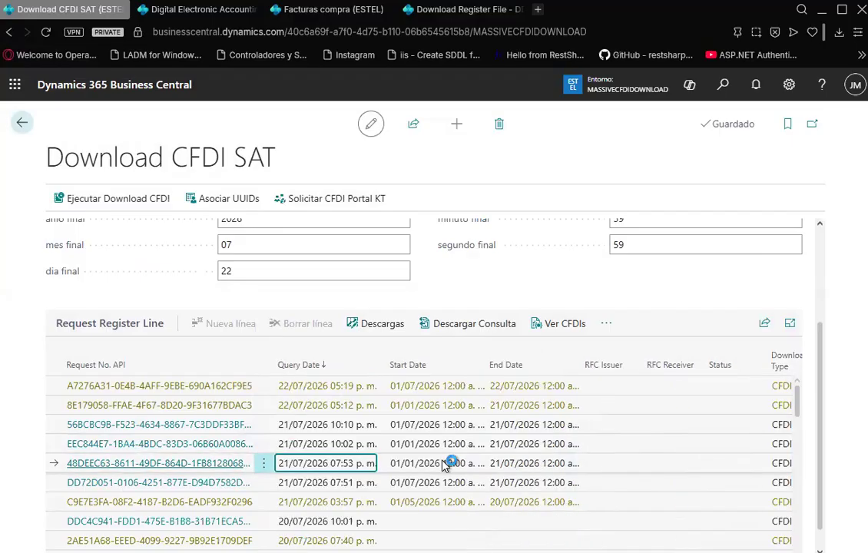
pyautogui.press('Left')
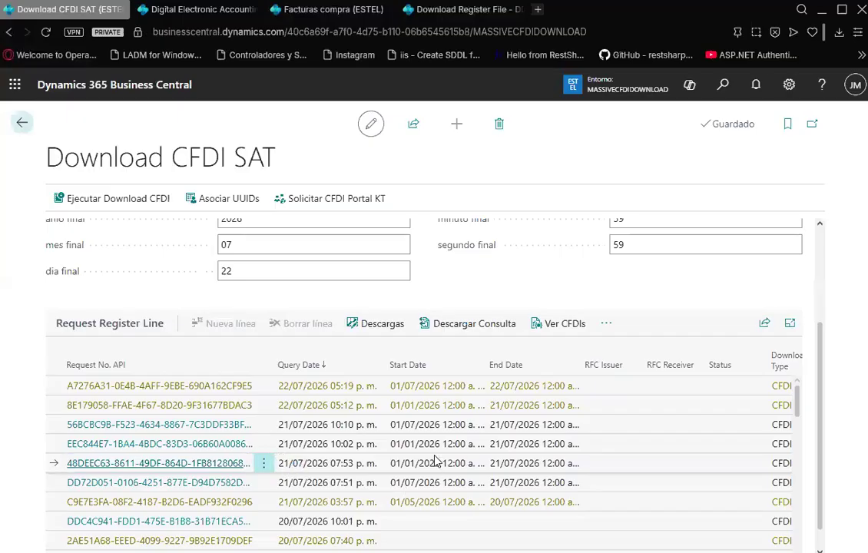
pyautogui.press('Right')
pyautogui.press('Right')
pyautogui.press('Right')
pyautogui.press('Right')
pyautogui.press('Right')
pyautogui.press('Right')
pyautogui.press('Right')
pyautogui.press('Right')
pyautogui.press('Right')
pyautogui.press('Right')
pyautogui.press('Right')
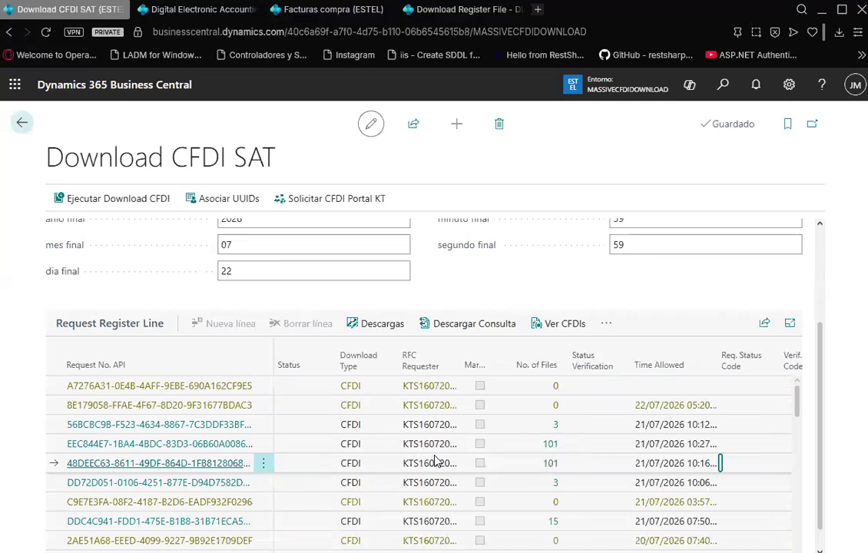
pyautogui.press('Right')
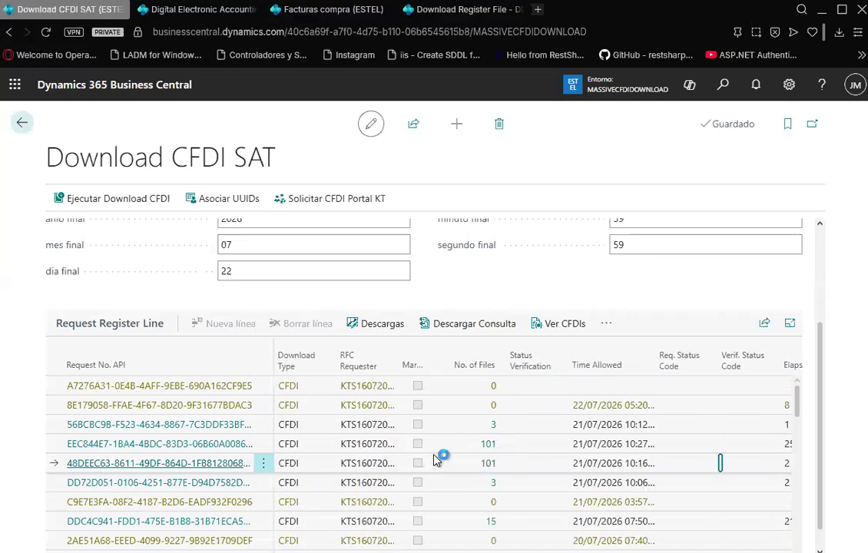
pyautogui.press('Right')
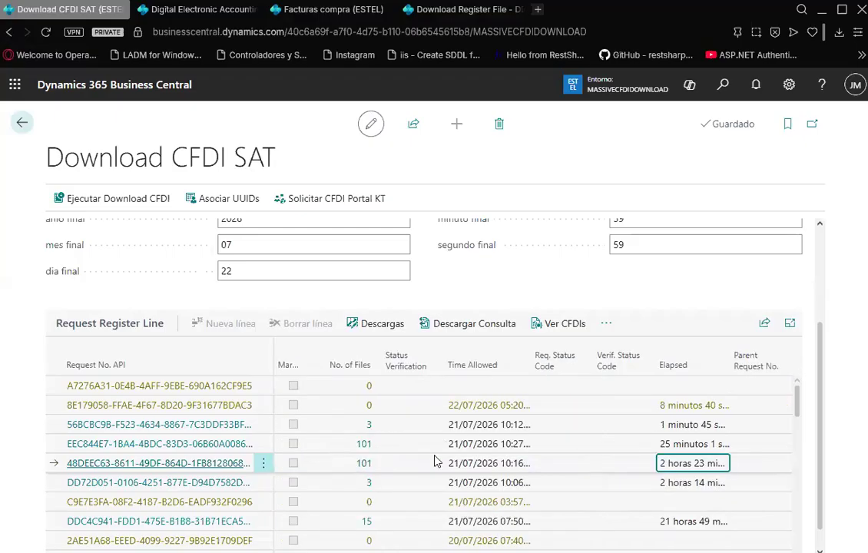
# Check the fifth request line's status verification, number of files and time allowed
pyautogui.press('Left')
pyautogui.press('Left')
pyautogui.press('Left')
pyautogui.press('Left')
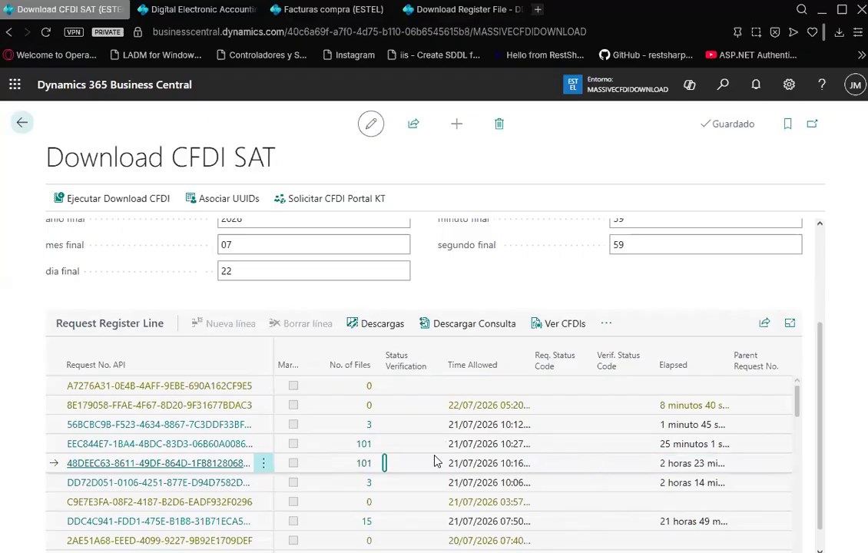
pyautogui.press('Left')
pyautogui.press('Right')
pyautogui.press('Right')
# Examine the fourth request line's query, start and end dates and compare them with the line above
pyautogui.click(345, 450)
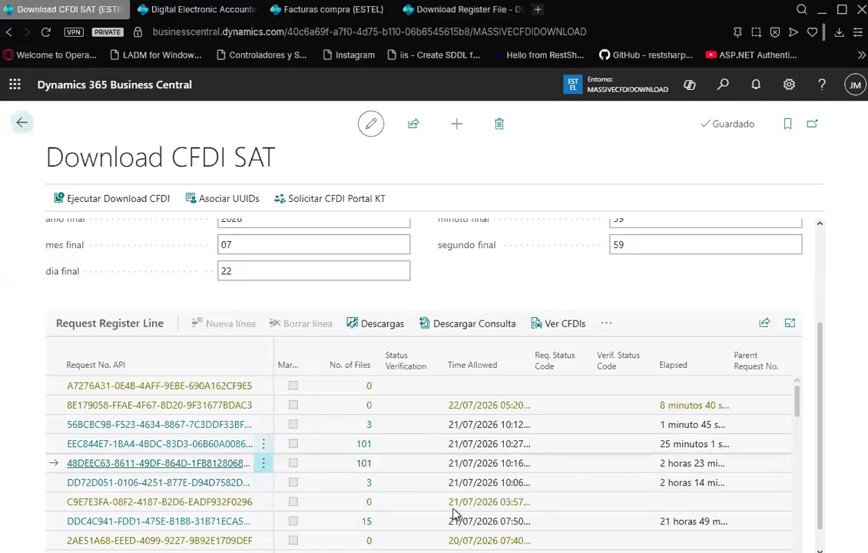
pyautogui.press('Left')
pyautogui.press('Left')
pyautogui.press('Left')
pyautogui.press('Left')
pyautogui.press('Left')
pyautogui.press('Left')
pyautogui.press('Left')
pyautogui.press('Left')
pyautogui.press('Left')
pyautogui.press('Right')
pyautogui.press('Right')
pyautogui.press('Right')
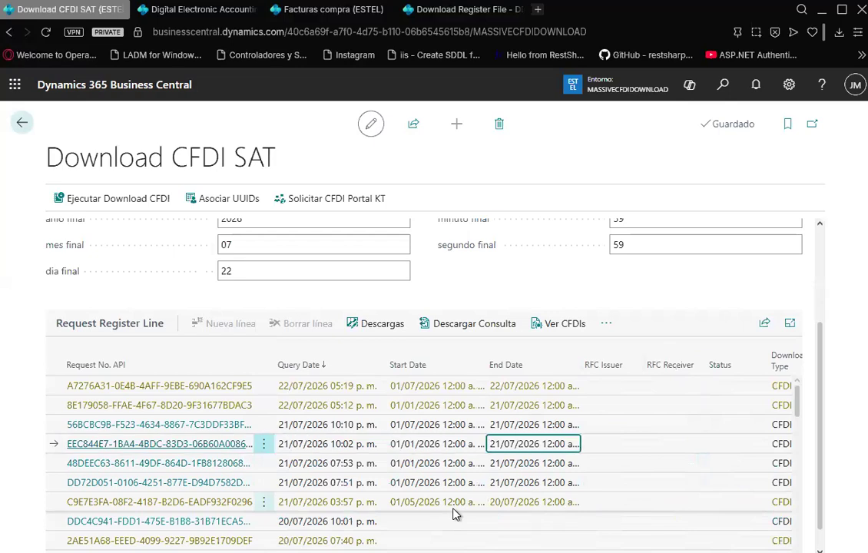
pyautogui.press('Left')
pyautogui.press('Left')
pyautogui.press('Up')
pyautogui.press('Down')
pyautogui.press('Up')
pyautogui.press('Down')
pyautogui.press('Right')
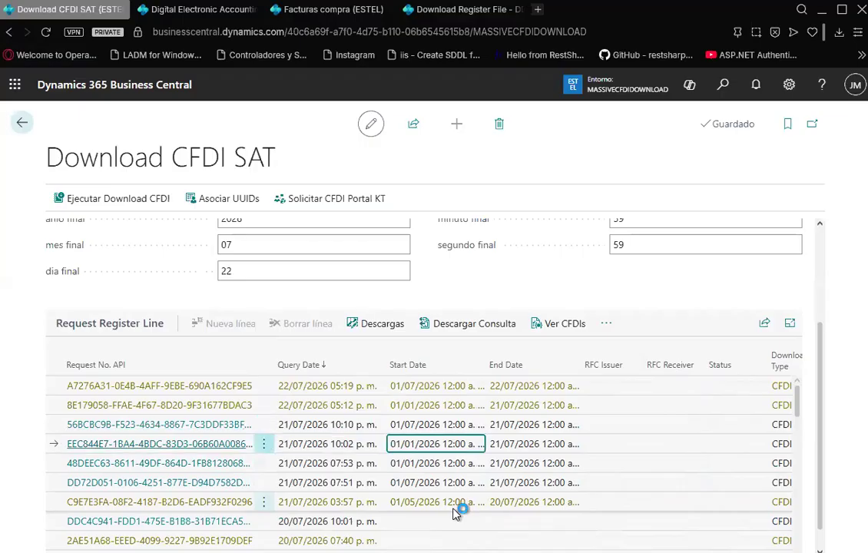
# Examine the fourth request line's fields from its end date through its number of files to its elapsed time
pyautogui.press('Right')
pyautogui.press('Right')
pyautogui.press('Right')
pyautogui.press('Right')
pyautogui.press('Right')
pyautogui.press('Right')
pyautogui.press('Right')
pyautogui.press('Right')
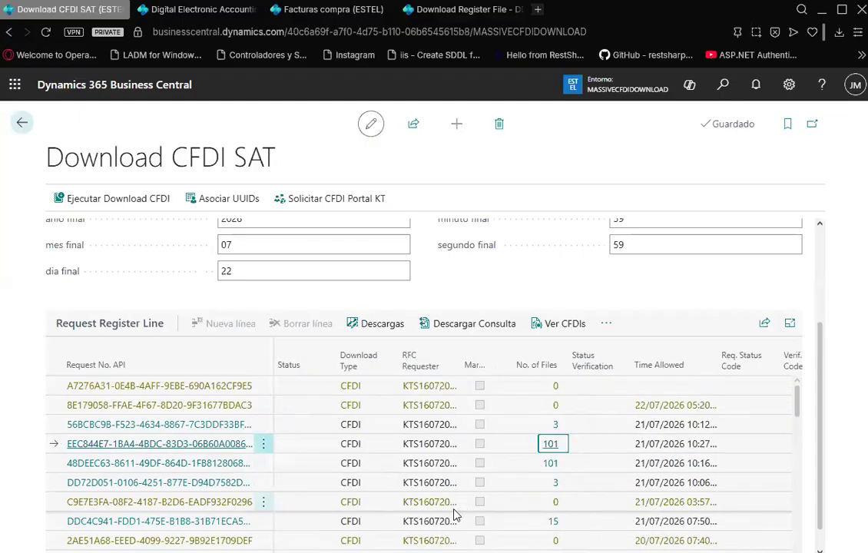
pyautogui.press('Right')
pyautogui.press('Right')
pyautogui.press('Right')
pyautogui.press('Right')
pyautogui.press('Right')
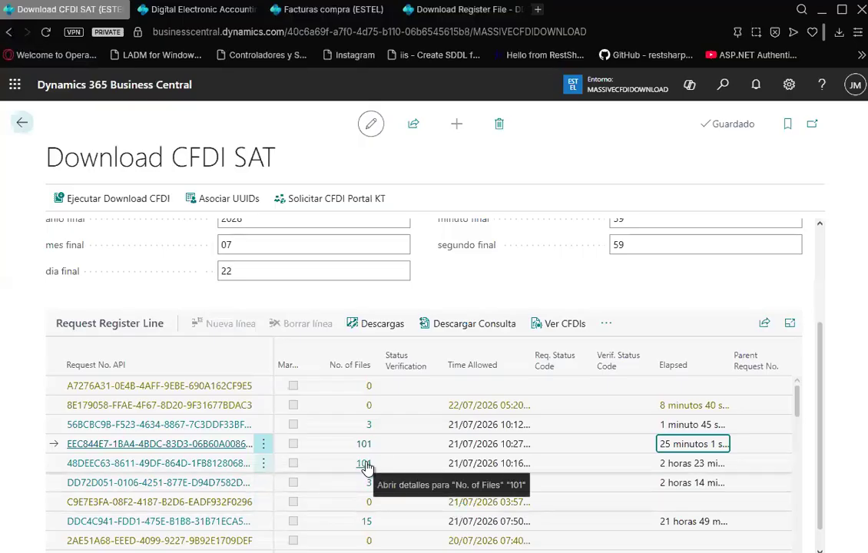
# Return to the fifth request line's start date and open that request's Download Register File
pyautogui.press('Down')
pyautogui.press('Left')
pyautogui.press('Left')
pyautogui.press('Left')
pyautogui.press('Left')
pyautogui.press('Left')
pyautogui.press('Left')
pyautogui.press('Left')
pyautogui.press('Left')
pyautogui.press('Left')
pyautogui.press('Left')
pyautogui.press('Left')
pyautogui.press('Left')
pyautogui.press('Left')
pyautogui.press('Left')
pyautogui.press('Left')
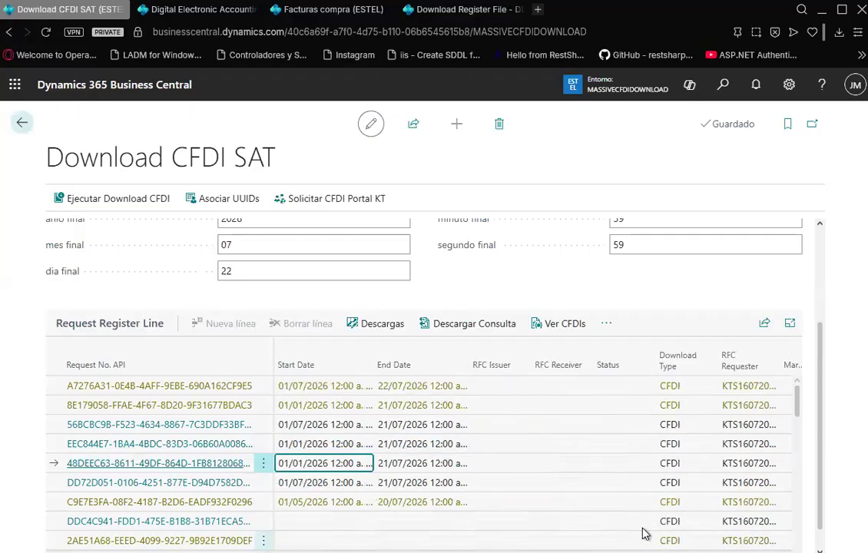
pyautogui.click(117, 468)
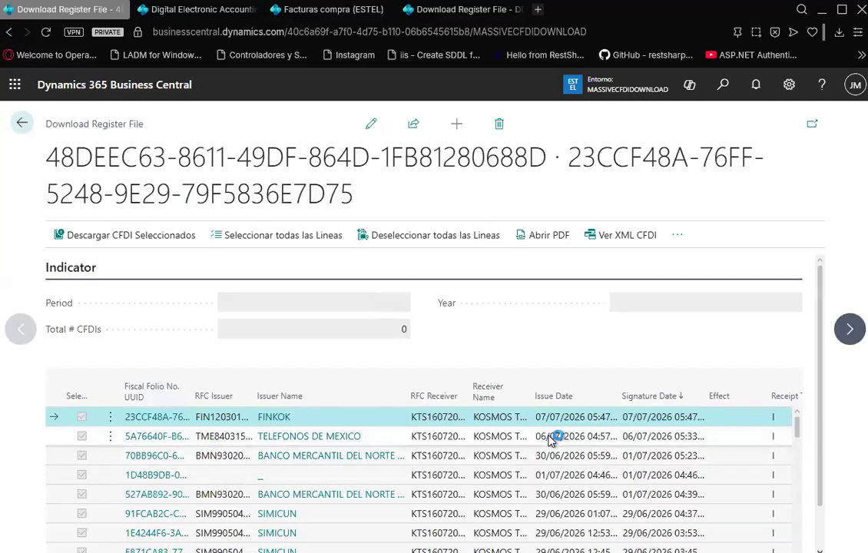
# Examine the status, cancellation and PAC fields of the first CFDI lines, up to the fourth line's cancellation alert
pyautogui.click(628, 436)
pyautogui.press('Right')
pyautogui.press('Right')
pyautogui.press('Right')
pyautogui.press('Right')
pyautogui.press('Right')
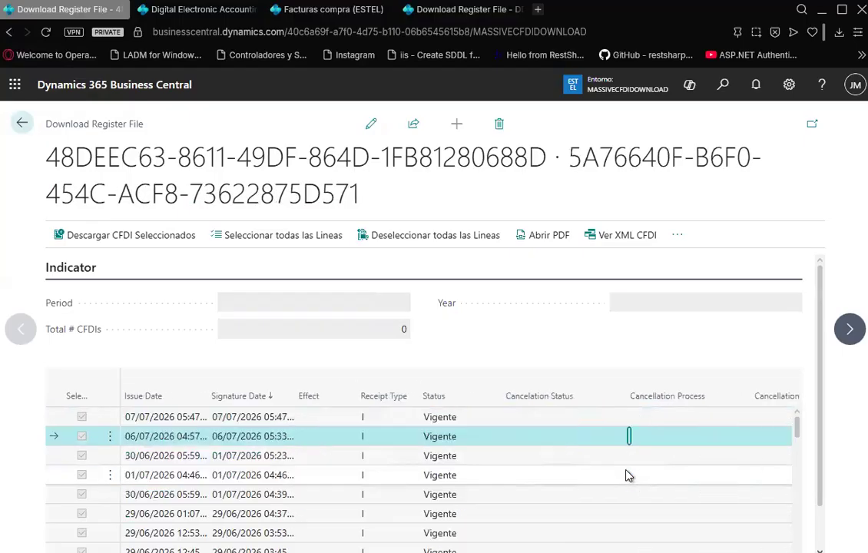
pyautogui.press('Right')
pyautogui.press('Right')
pyautogui.press('Down')
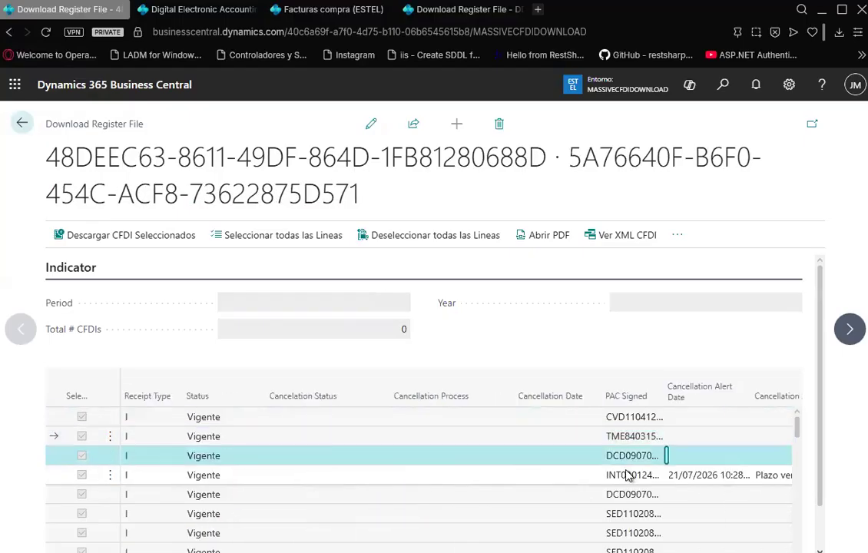
pyautogui.press('Right')
pyautogui.press('Right')
pyautogui.press('Down')
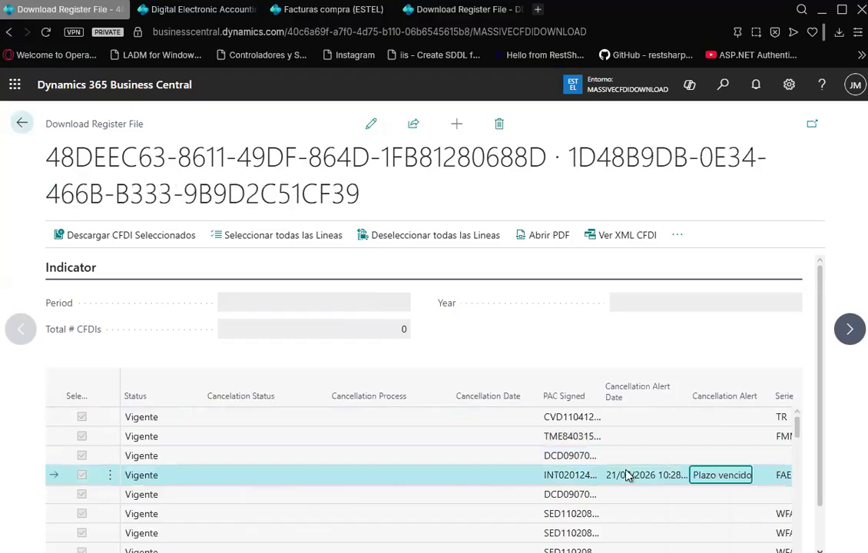
# Examine the fourth CFDI line's serie, folio, verification and subtotal
pyautogui.press('Right')
pyautogui.press('Left')
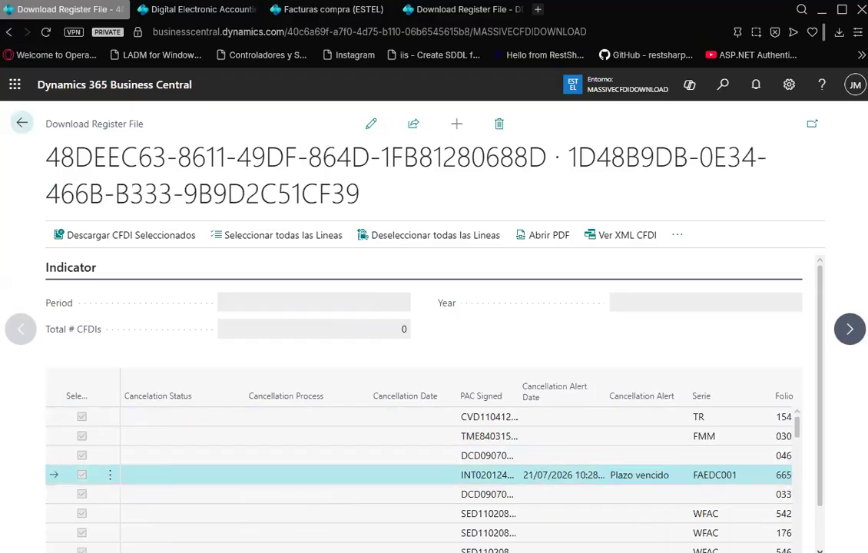
pyautogui.press('Right')
pyautogui.press('Right')
pyautogui.press('Right')
pyautogui.press('Right')
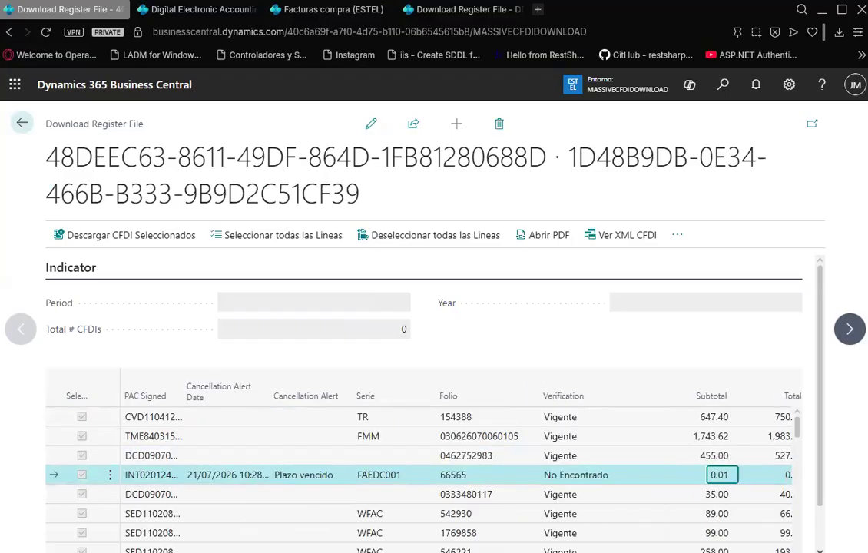
# Browse further down the CFDI list and select the cancellation alert of another line marked Plazo vencido
pyautogui.scroll(-2, 423, 476)
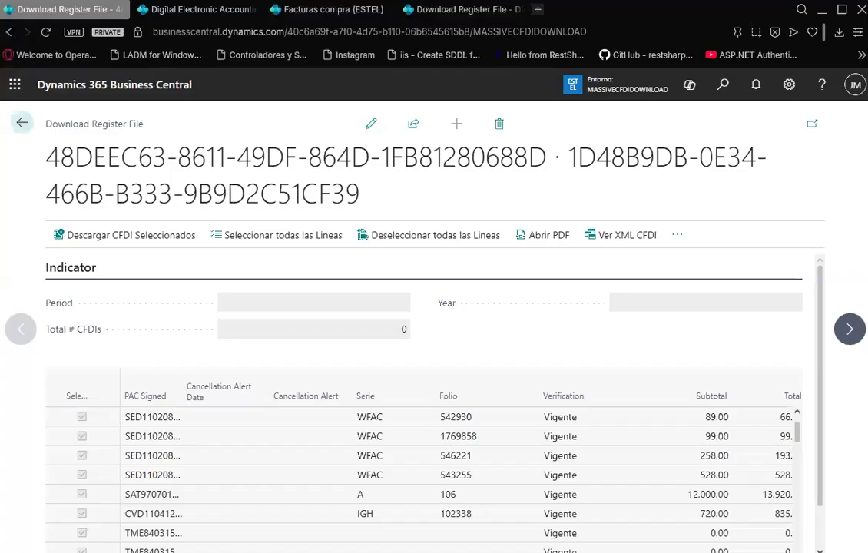
pyautogui.scroll(-3, 422, 477)
pyautogui.scroll(-3, 423, 476)
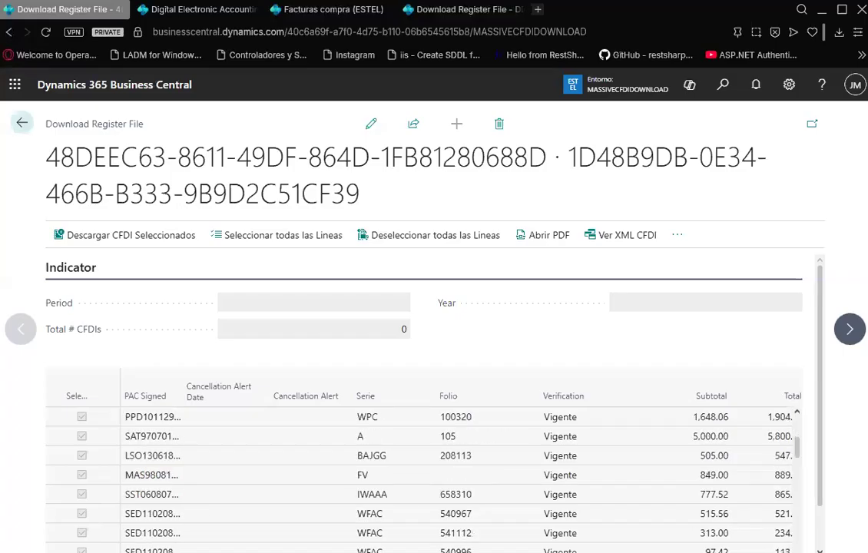
pyautogui.scroll(-1, 423, 476)
pyautogui.click(423, 513)
pyautogui.scroll(-3, 423, 476)
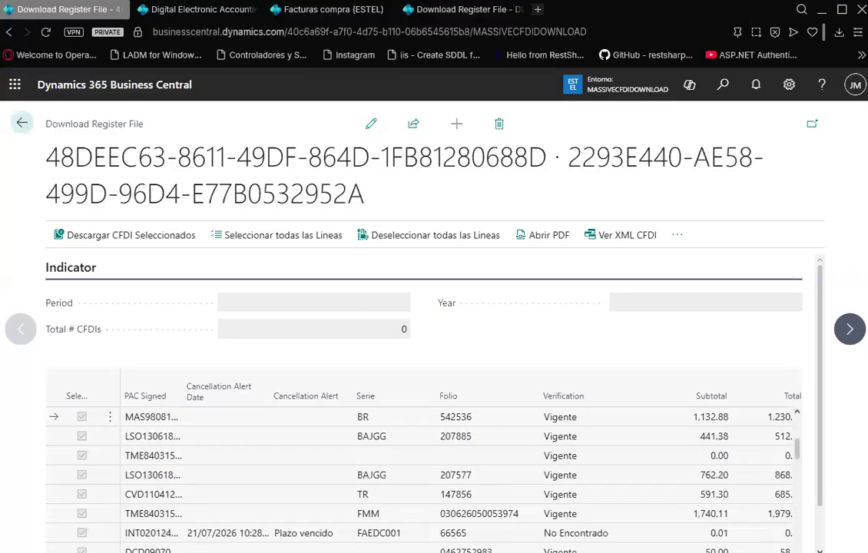
pyautogui.click(560, 551)
pyautogui.click(302, 530)
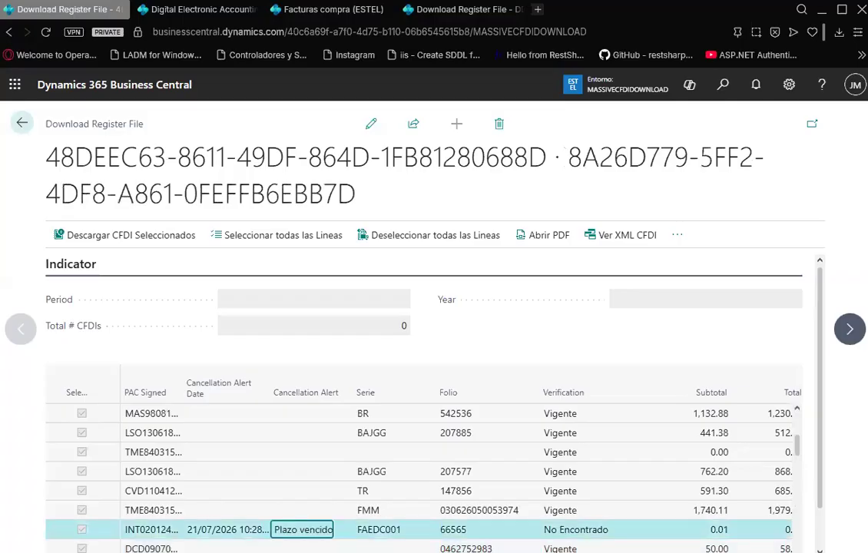
# Examine the selected Plazo vencido line's fields from its cancellation alert date back to its receiver and issue date
pyautogui.click(228, 530)
pyautogui.press('Left')
pyautogui.press('Left')
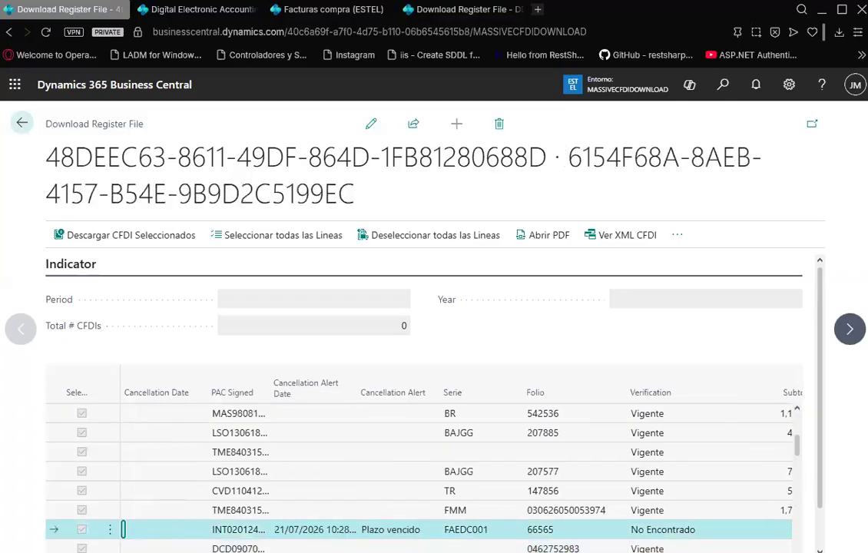
pyautogui.press('Left')
pyautogui.press('Left')
pyautogui.press('Left')
pyautogui.press('Left')
pyautogui.press('Left')
pyautogui.press('Left')
pyautogui.press('Left')
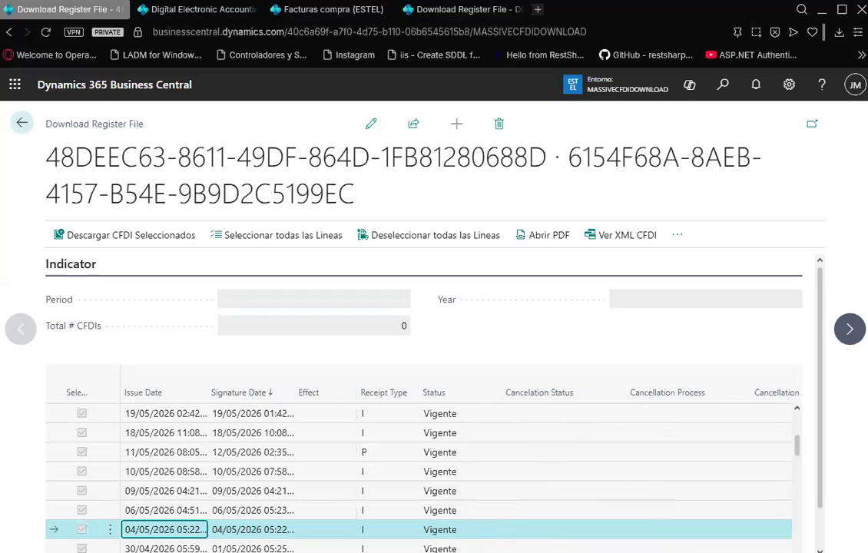
pyautogui.press('Left')
pyautogui.press('Left')
pyautogui.press('Right')
pyautogui.press('Right')
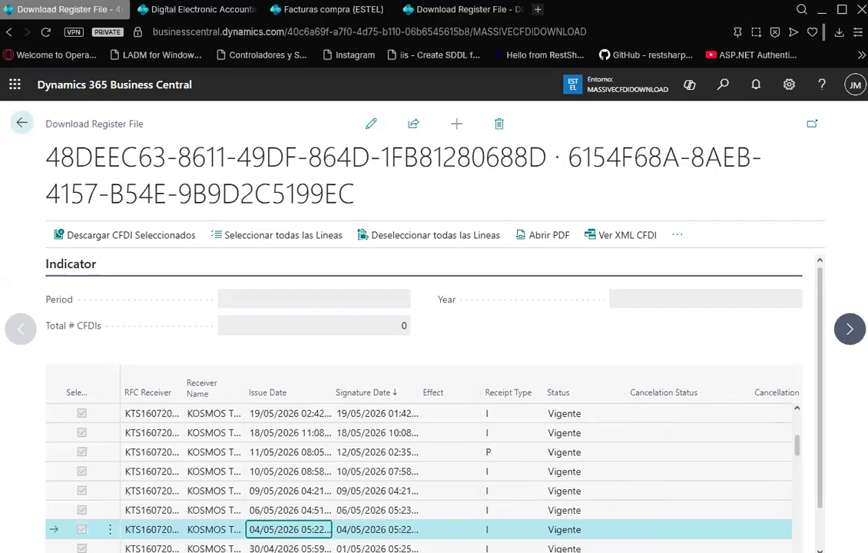
# Examine the same CFDI line from its signature date through its cancellation alert and verification to its subtotal
pyautogui.press('Right')
pyautogui.press('Right')
pyautogui.press('Right')
pyautogui.press('Right')
pyautogui.press('Right')
pyautogui.press('Right')
pyautogui.press('Right')
pyautogui.press('Right')
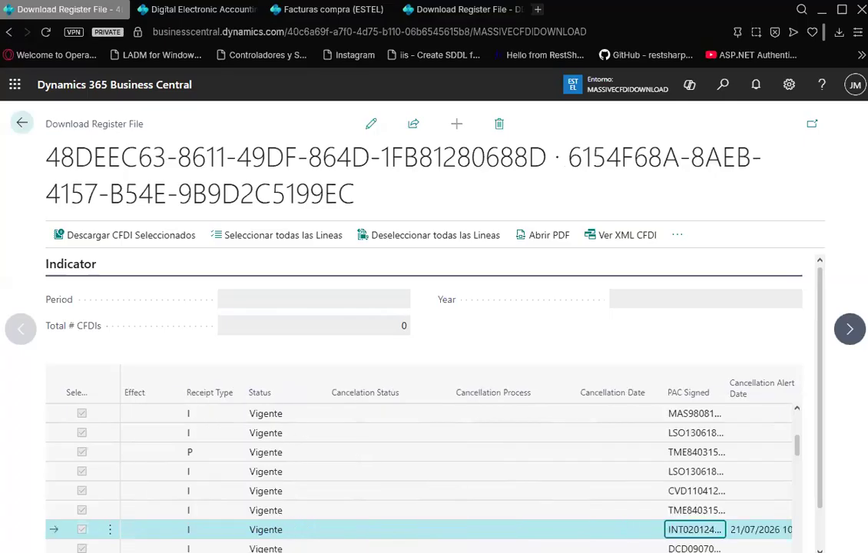
pyautogui.press('Right')
pyautogui.press('Right')
pyautogui.press('Right')
pyautogui.press('Right')
pyautogui.press('Left')
pyautogui.press('Left')
pyautogui.press('Left')
pyautogui.press('Right')
pyautogui.press('Left')
pyautogui.press('Right')
pyautogui.press('Right')
pyautogui.press('Right')
pyautogui.press('Right')
pyautogui.press('Right')
# Examine the subtotals of the preceding CFDI lines up to the FV serie line, then its verification and folio
pyautogui.press('Up')
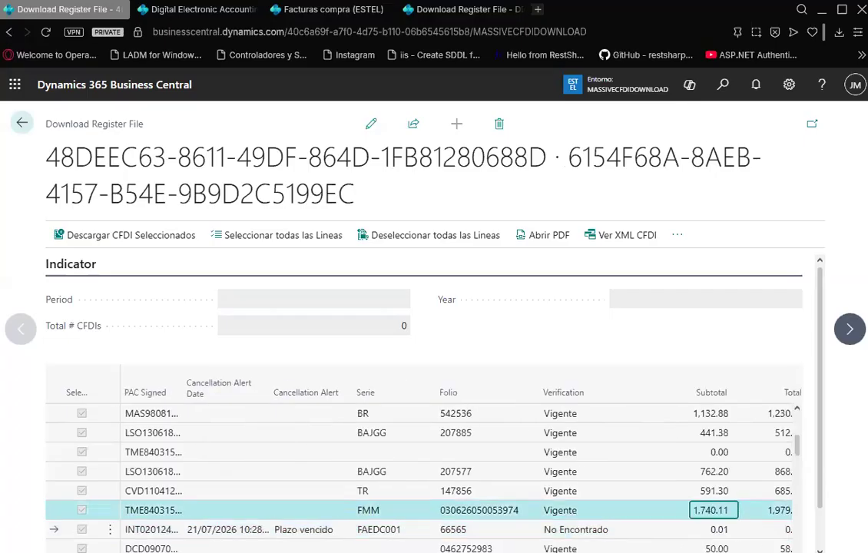
pyautogui.press('Up')
pyautogui.press('Up')
pyautogui.press('Up')
pyautogui.press('Up')
pyautogui.press('Up')
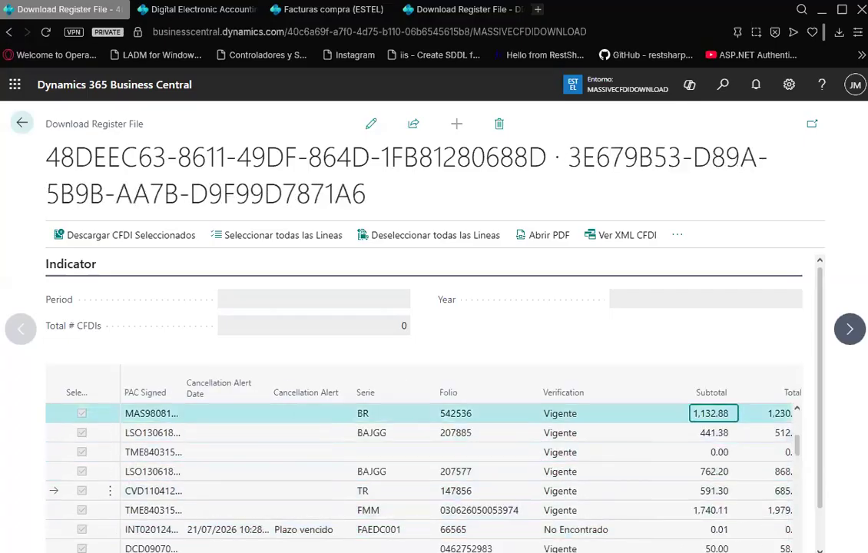
pyautogui.press('Up')
pyautogui.press('Up')
pyautogui.press('Up')
pyautogui.press('Up')
pyautogui.press('Up')
pyautogui.press('Left')
pyautogui.press('Left')
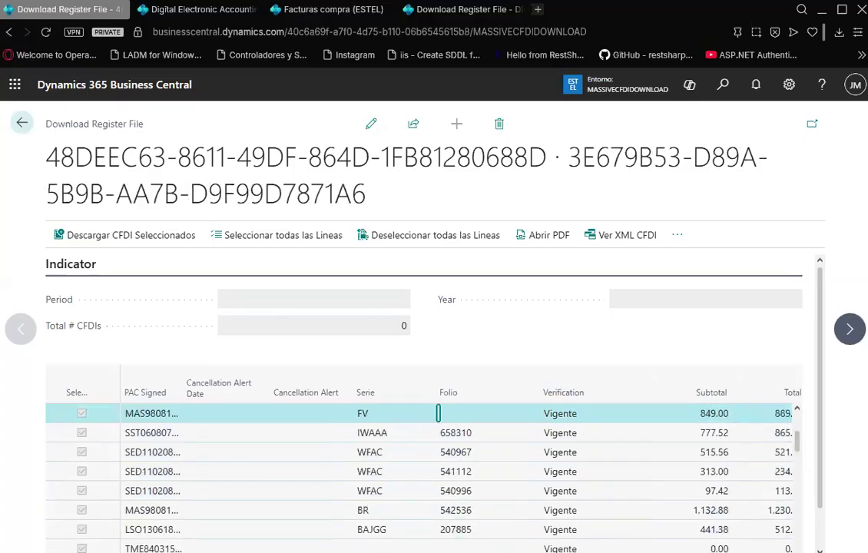
# Examine the subtotal, total, IVA and currency of the CFDI lines from serie IWAAA down to serie BR
pyautogui.press('Down')
pyautogui.press('Right')
pyautogui.press('Right')
pyautogui.press('Right')
pyautogui.press('Right')
pyautogui.press('Right')
pyautogui.press('Left')
pyautogui.press('Left')
pyautogui.press('Left')
pyautogui.press('Down')
pyautogui.press('Down')
pyautogui.press('Down')
pyautogui.press('Down')
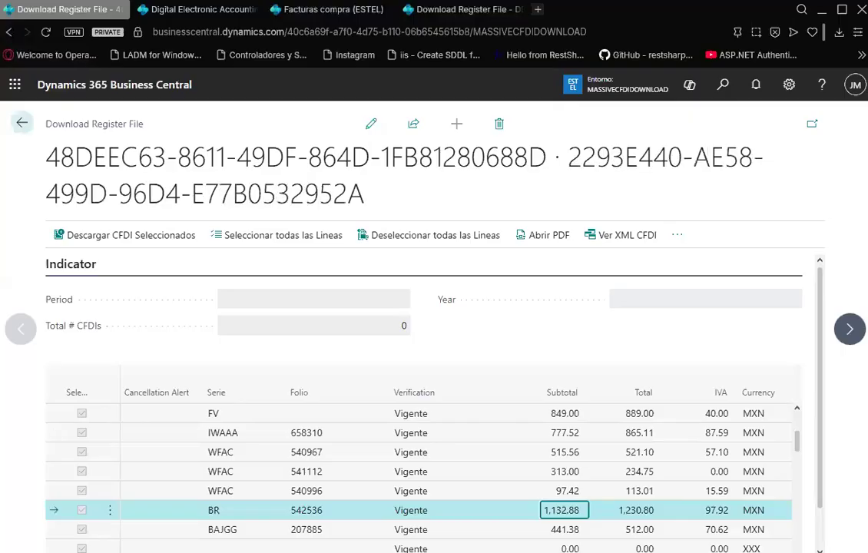
# Examine the BR serie line's total, IVA, currency and exchange rate
pyautogui.press('Right')
pyautogui.press('Right')
pyautogui.press('Right')
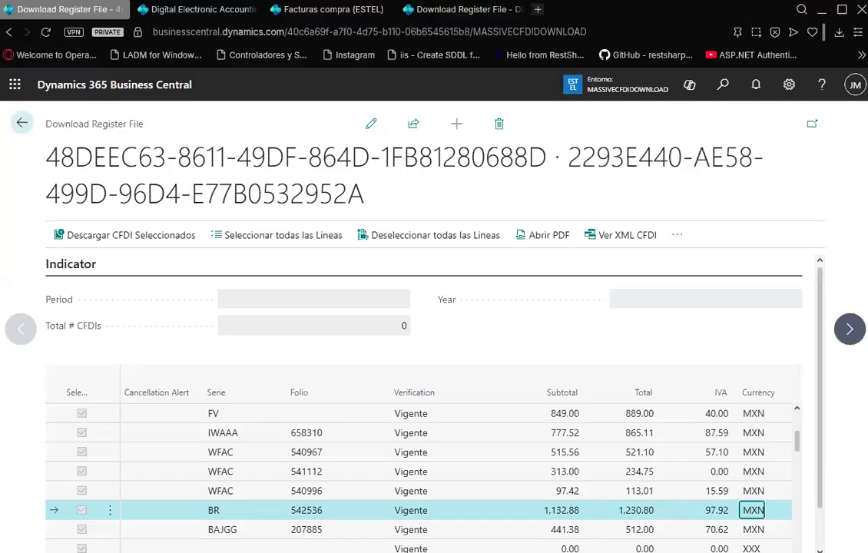
pyautogui.press('Right')
pyautogui.press('Left')
pyautogui.press('Left')
pyautogui.press('Right')
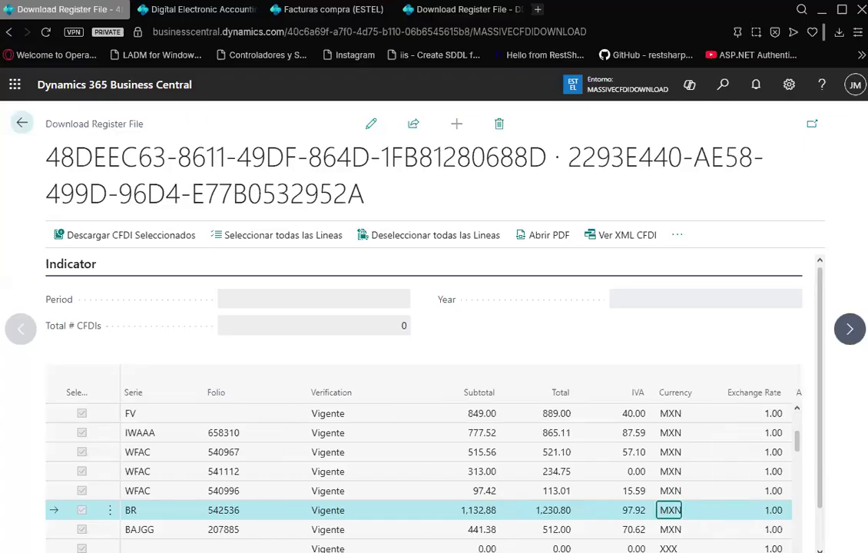
# Examine the currency and exchange rate of the CFDI lines below serie BR, then the amount in MXN of the last line reached
pyautogui.press('Down')
pyautogui.press('Down')
pyautogui.press('Down')
pyautogui.press('Down')
pyautogui.press('Down')
pyautogui.press('Down')
pyautogui.press('Down')
pyautogui.press('Down')
pyautogui.press('Down')
pyautogui.press('Down')
pyautogui.press('Down')
pyautogui.press('Down')
pyautogui.press('Down')
pyautogui.press('Down')
pyautogui.press('Down')
pyautogui.press('Down')
pyautogui.press('Down')
pyautogui.press('Down')
pyautogui.press('Down')
pyautogui.press('Down')
pyautogui.press('Down')
pyautogui.press('Down')
pyautogui.press('Down')
pyautogui.press('Down')
pyautogui.press('Down')
pyautogui.press('Down')
pyautogui.press('Down')
pyautogui.press('Down')
pyautogui.press('Down')
pyautogui.press('Down')
pyautogui.press('Down')
pyautogui.press('Down')
pyautogui.press('Down')
pyautogui.press('Down')
pyautogui.press('Down')
pyautogui.press('Down')
pyautogui.press('Down')
pyautogui.press('Down')
pyautogui.press('Down')
pyautogui.press('Down')
pyautogui.press('Down')
pyautogui.press('Down')
pyautogui.press('Down')
pyautogui.press('Down')
pyautogui.press('Down')
pyautogui.press('Down')
pyautogui.press('Down')
pyautogui.press('Down')
pyautogui.press('Down')
pyautogui.press('Down')
pyautogui.press('Down')
pyautogui.press('Down')
pyautogui.press('Down')
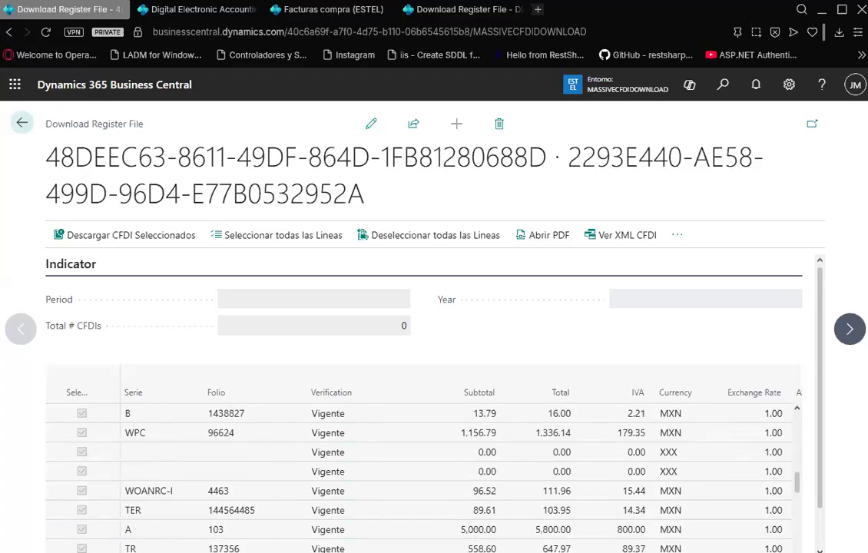
pyautogui.press('Down')
pyautogui.press('Down')
pyautogui.press('Down')
pyautogui.press('Down')
pyautogui.press('Down')
pyautogui.press('Right')
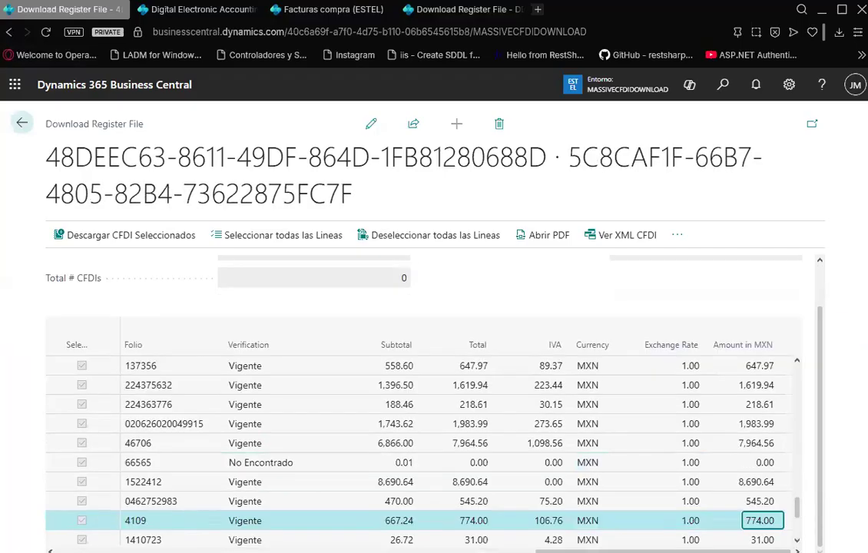
# Look back through the preceding CFDI lines for the one in USD, checking exchange rates and amounts in MXN
pyautogui.click(692, 501)
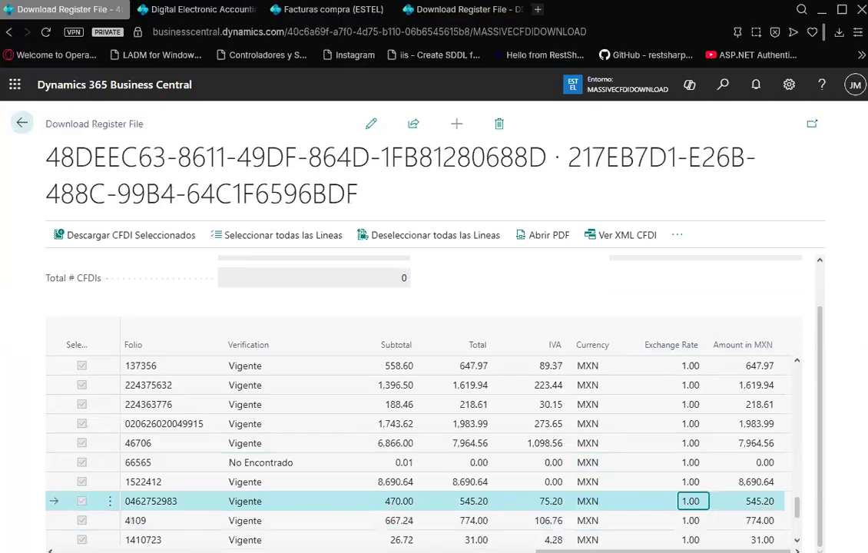
pyautogui.scroll(3, 756, 469)
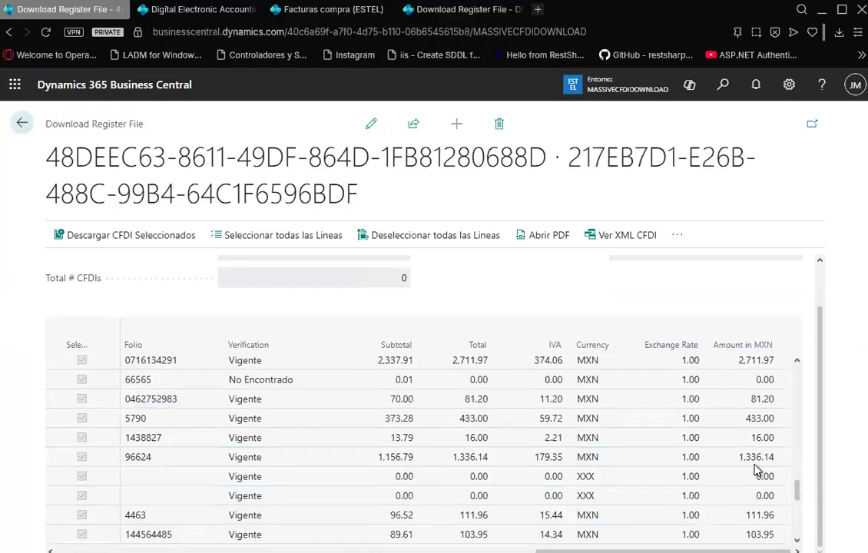
pyautogui.scroll(3, 756, 470)
pyautogui.scroll(3, 757, 471)
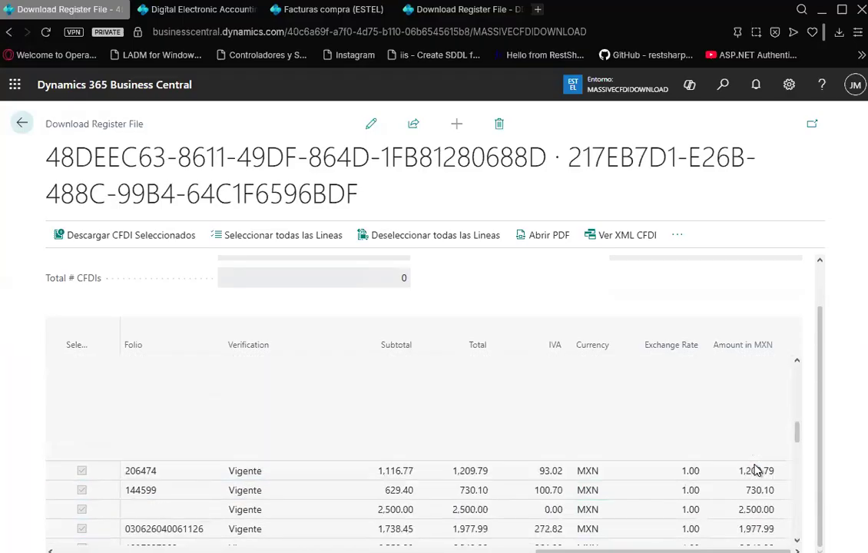
pyautogui.scroll(3, 756, 470)
pyautogui.scroll(3, 756, 470)
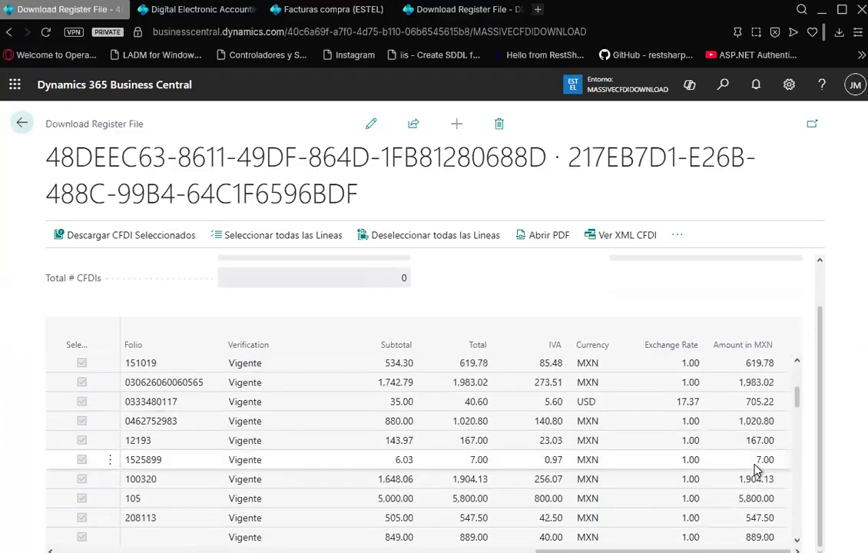
pyautogui.click(756, 467)
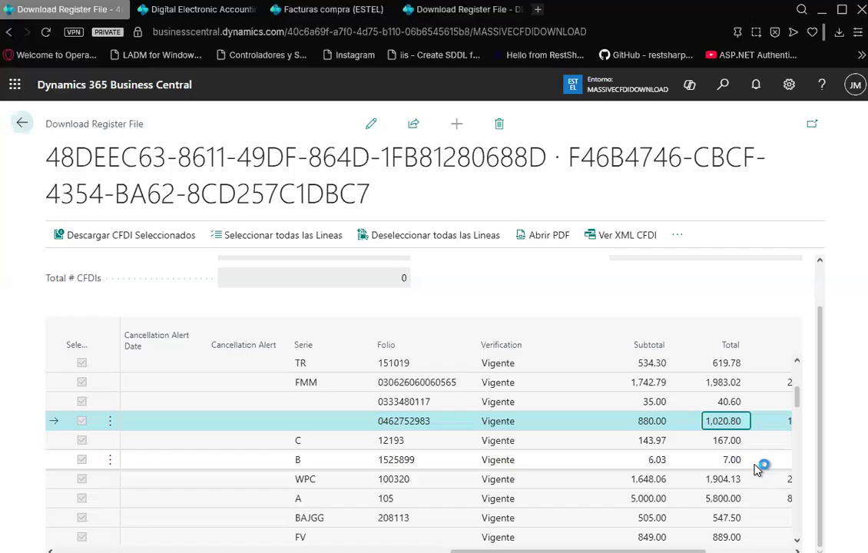
pyautogui.press('Right')
pyautogui.press('Right')
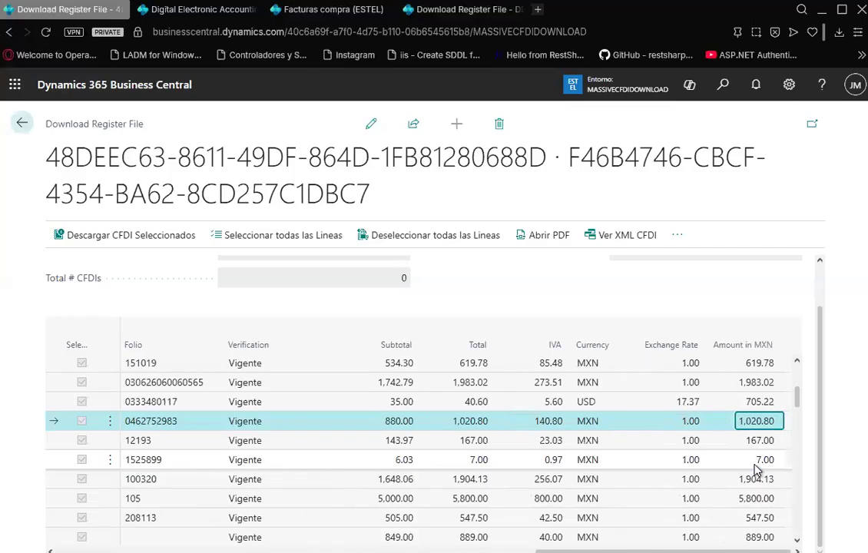
# Examine the USD line's subtotal, total, IVA, currency, exchange rate and amount in MXN
pyautogui.press('Up')
pyautogui.press('Left')
pyautogui.press('Left')
pyautogui.press('Left')
pyautogui.press('Left')
pyautogui.press('Left')
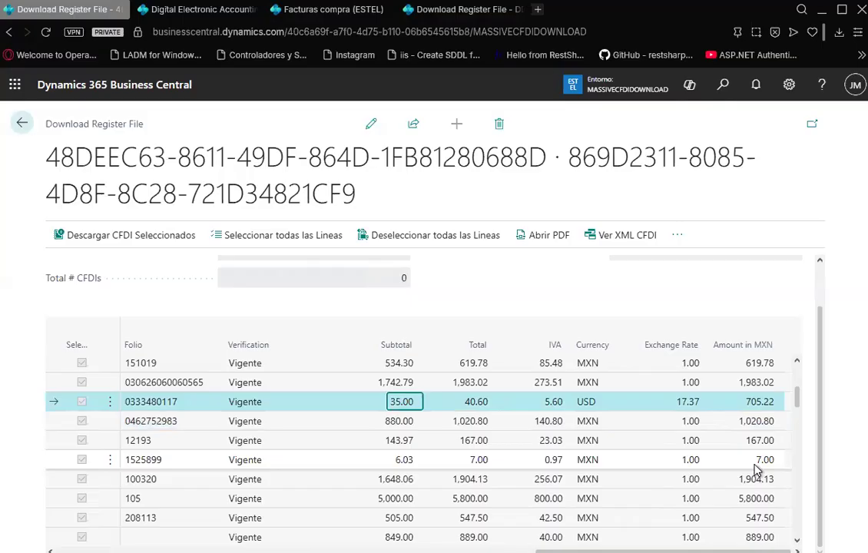
pyautogui.press('Right')
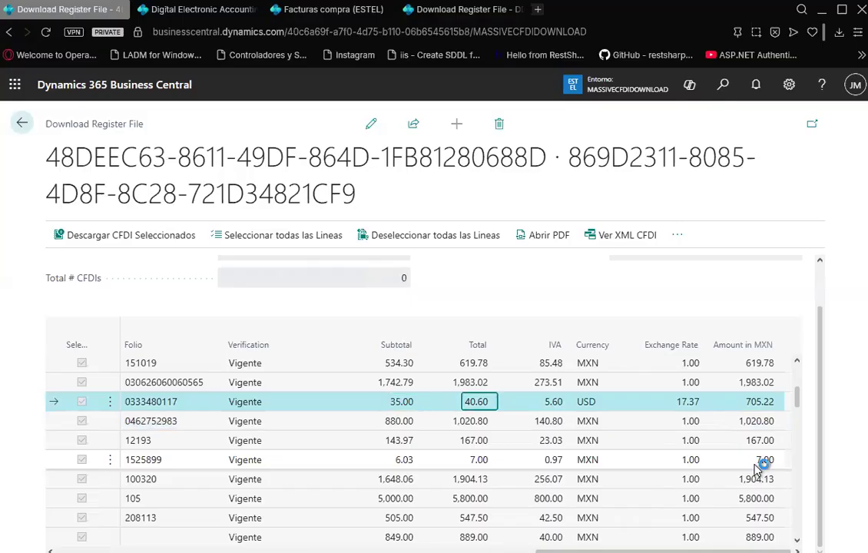
pyautogui.press('Right')
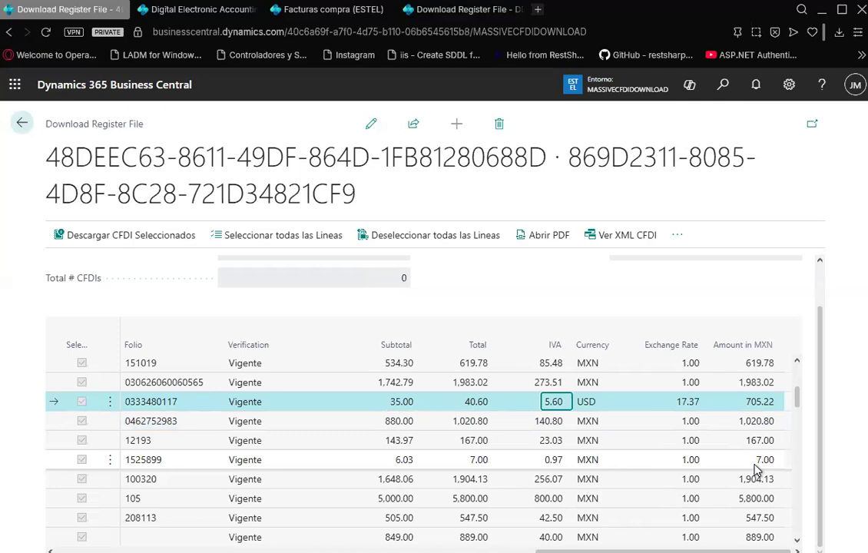
pyautogui.press('Right')
pyautogui.press('Right')
pyautogui.press('Right')
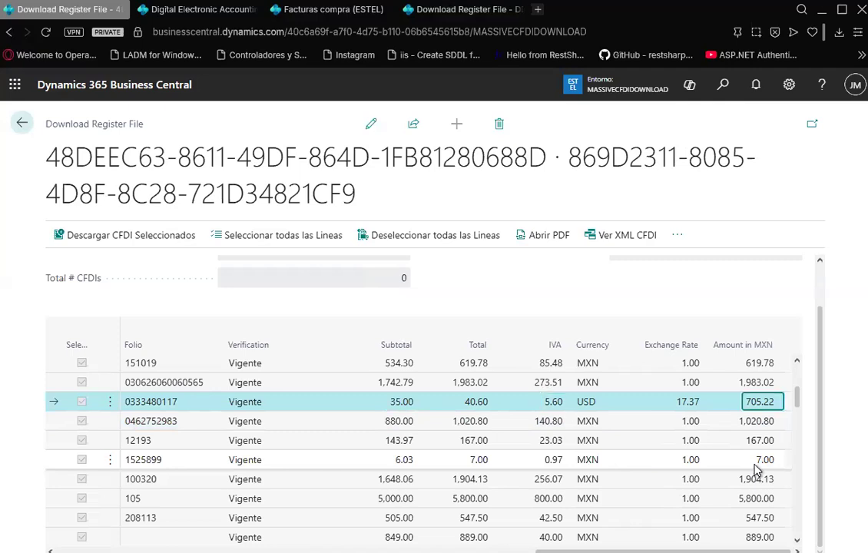
pyautogui.press('Up')
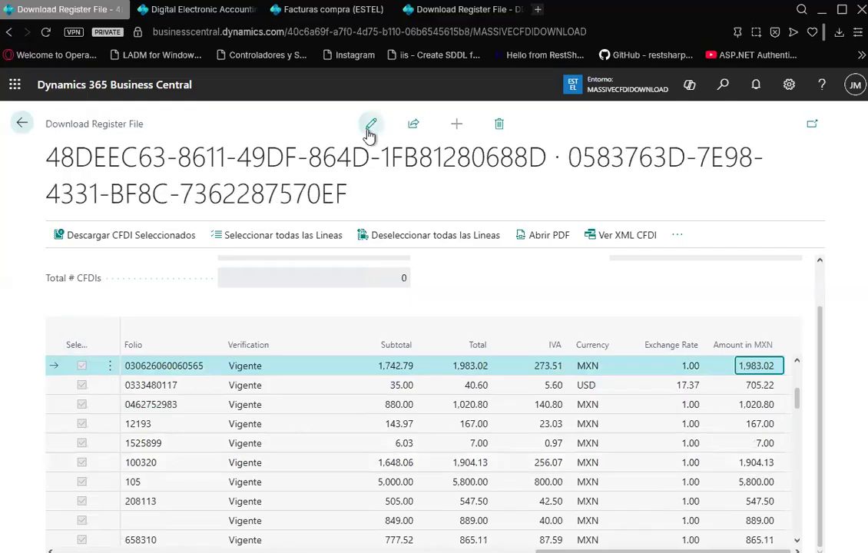
# Make the register file editable and select all of its CFDI lines with multiple selection
pyautogui.click(77, 347)
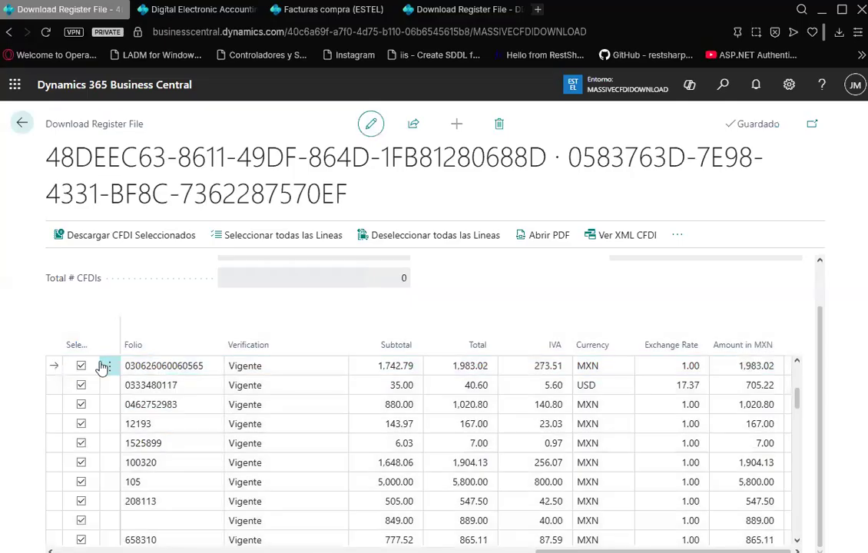
pyautogui.click(110, 366)
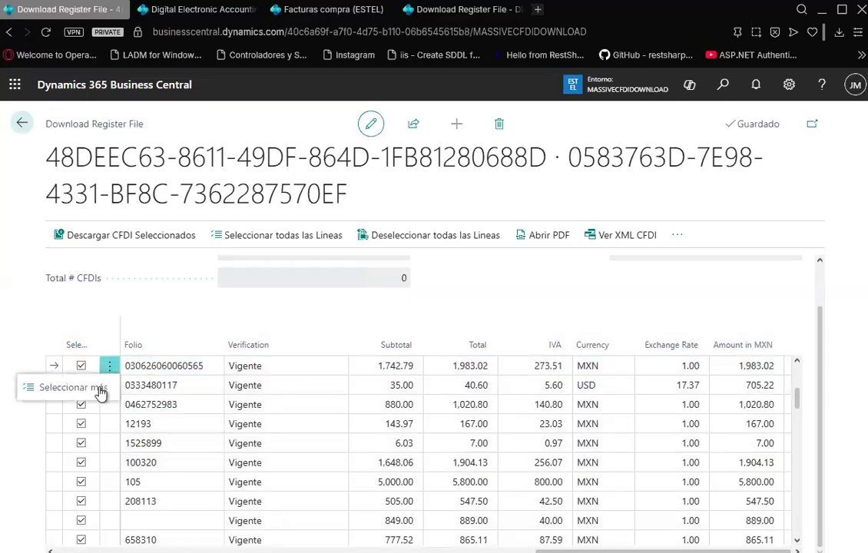
pyautogui.click(73, 387)
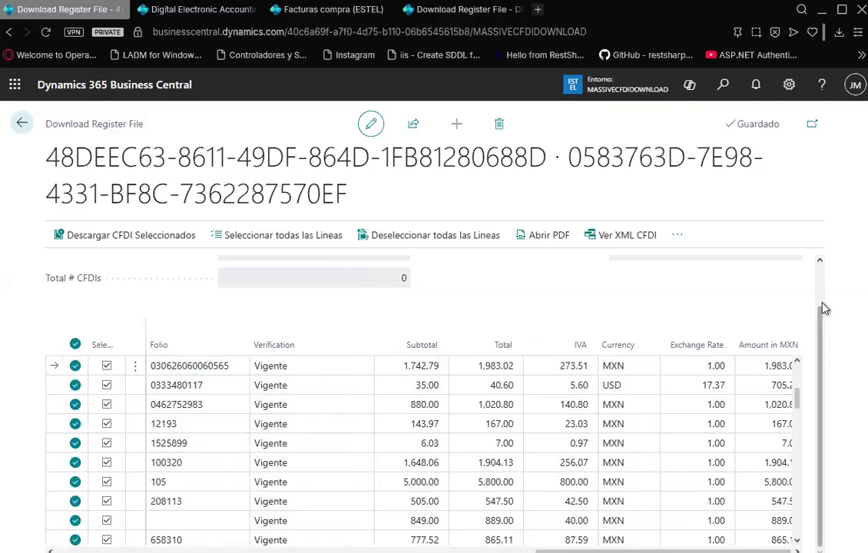
pyautogui.scroll(2, 821, 260)
pyautogui.scroll(-2, 808, 328)
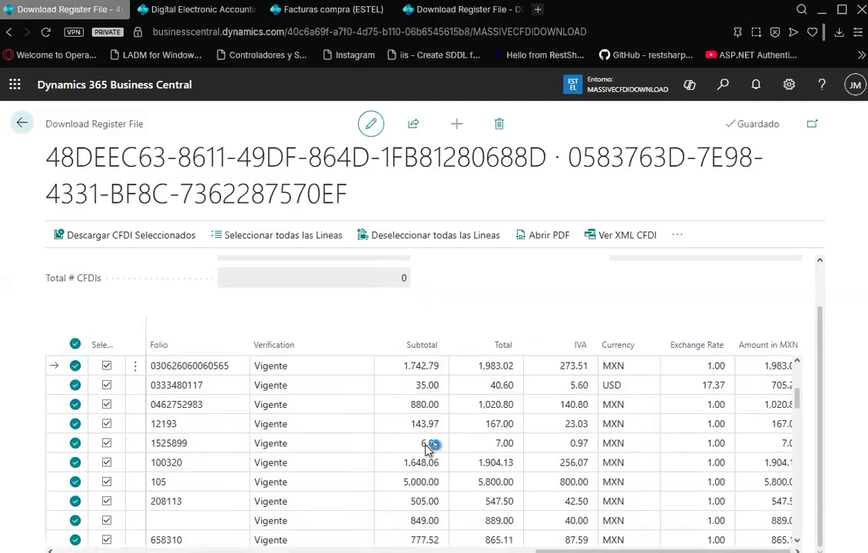
# Copy the selected CFDI lines and switch to the Excel workbook, choosing cell B2 of Sheet1 as the paste destination
pyautogui.hotkey('ctrl', 'c')
pyautogui.hotkey('alt', 'Tab')
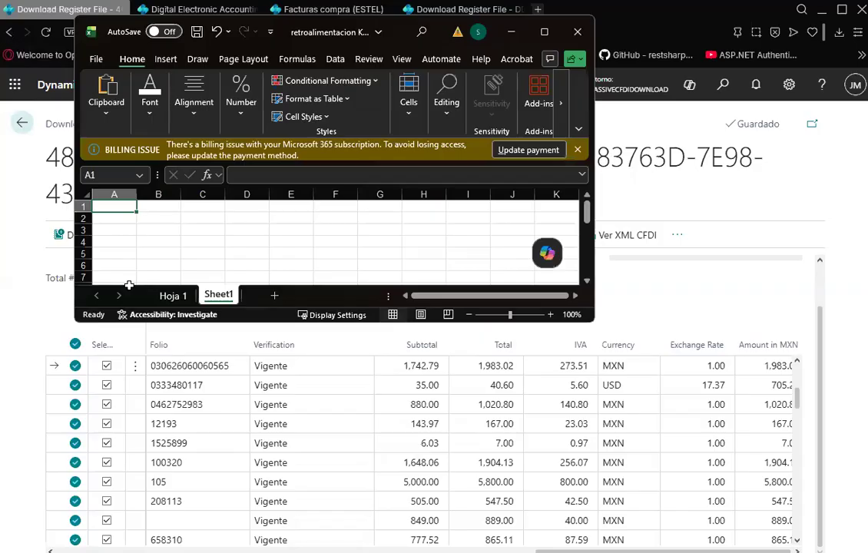
pyautogui.click(154, 219)
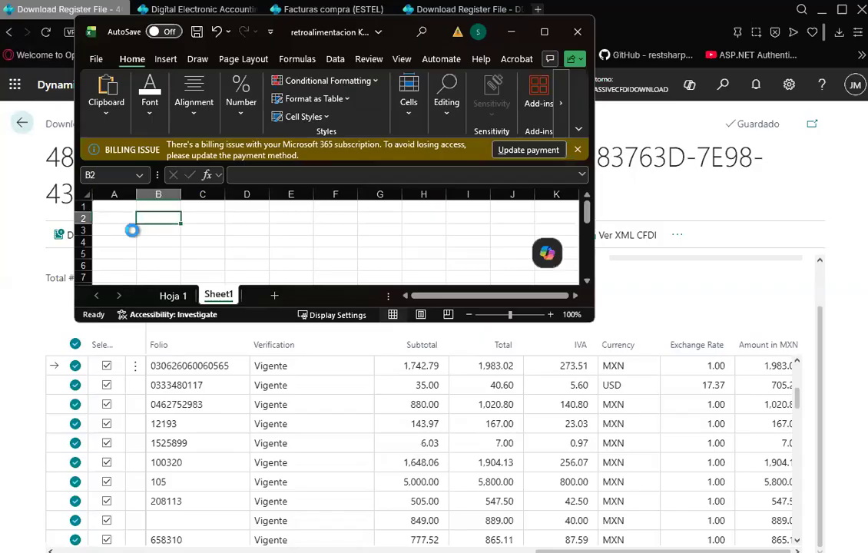
pyautogui.hotkey('ctrl', 'c')
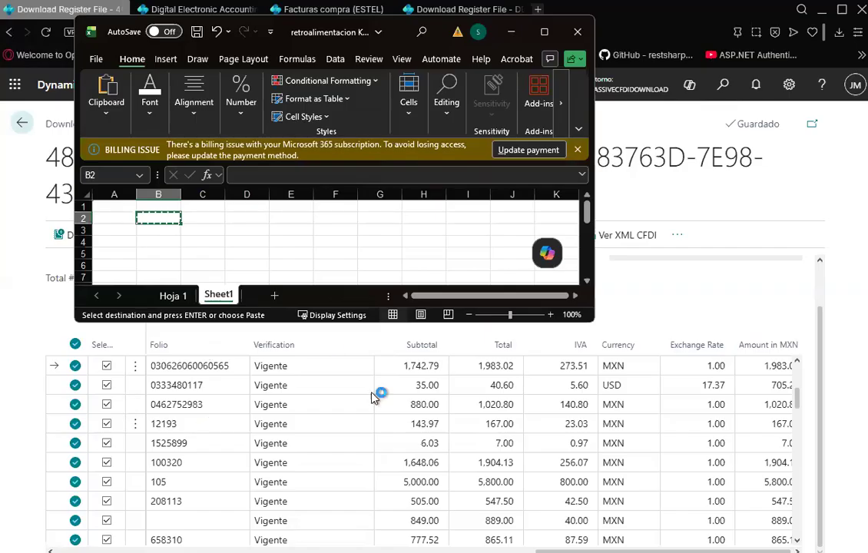
pyautogui.press('Escape')
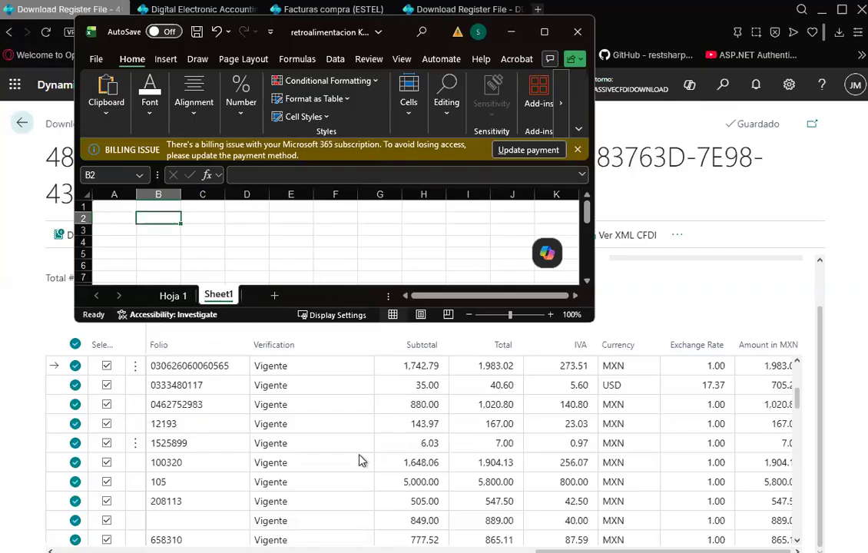
# Reselect all CFDI lines in Business Central, copy them and paste them into Excel at cell B2 of Sheet1
pyautogui.click(29, 375)
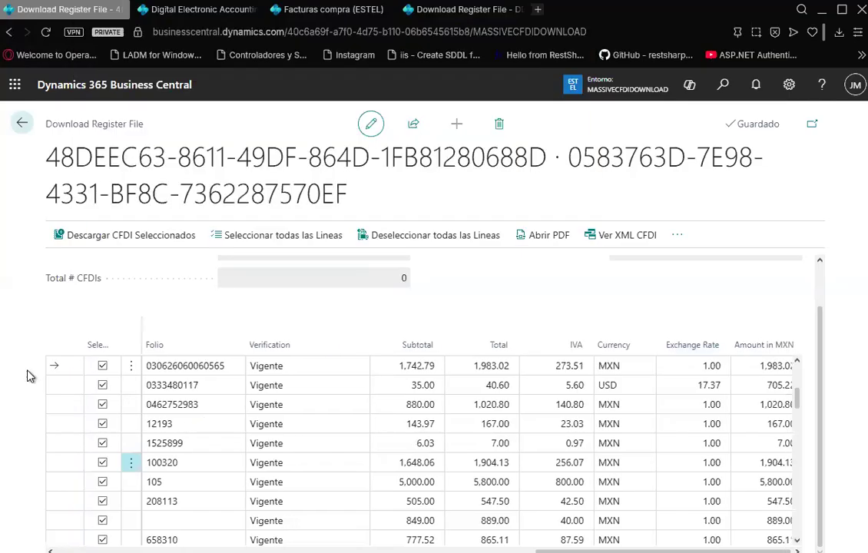
pyautogui.click(111, 369)
pyautogui.click(103, 391)
pyautogui.click(76, 345)
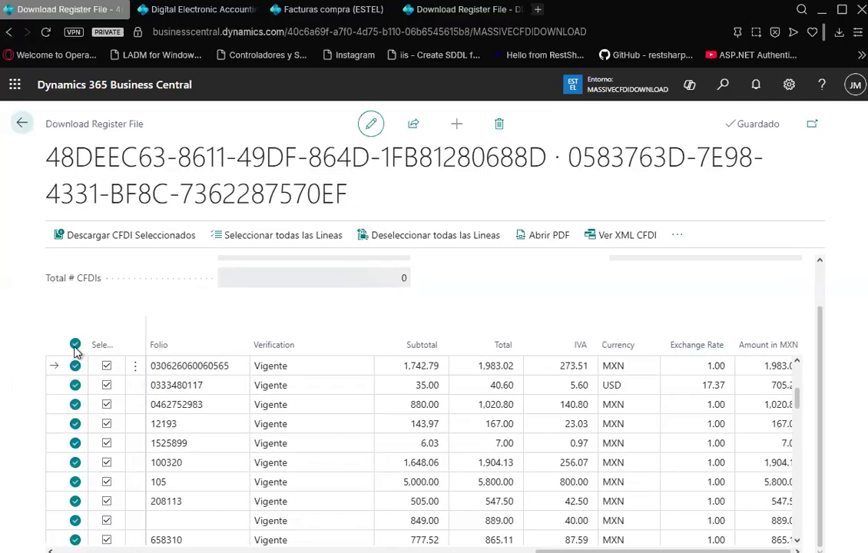
pyautogui.hotkey('ctrl', 'c')
pyautogui.hotkey('alt', 'Tab')
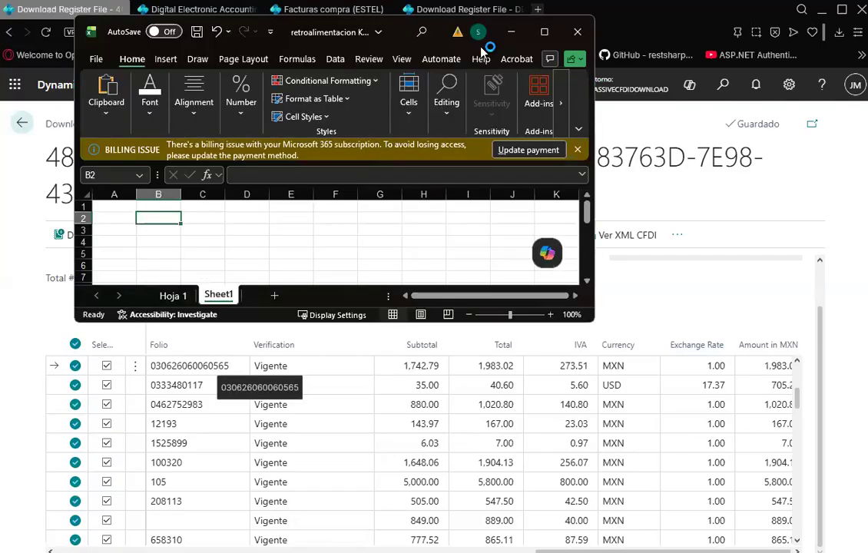
pyautogui.hotkey('ctrl', 'v')
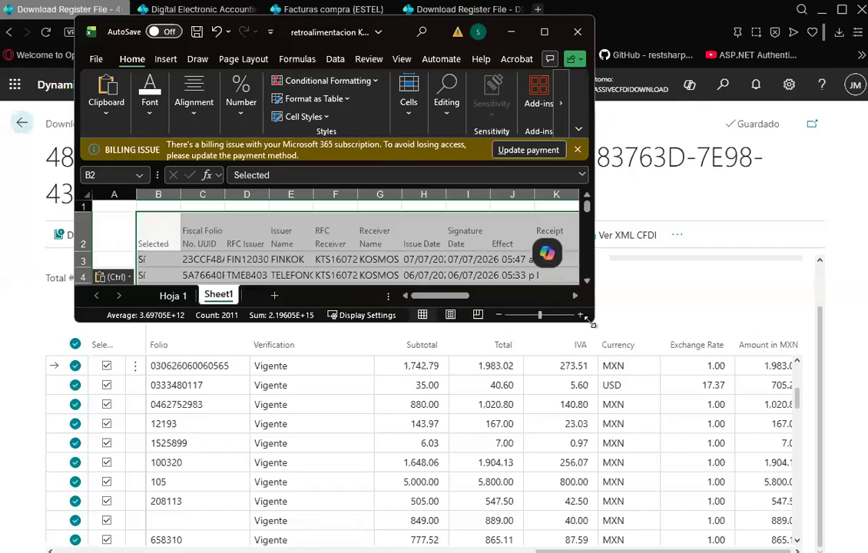
# Enlarge the Excel window and examine the pasted data in row 13 from the cancellation process back to the RFC receiver
pyautogui.moveTo(590, 322); pyautogui.dragTo(850, 517)
pyautogui.click(679, 417)
pyautogui.press('Left')
pyautogui.press('Left')
pyautogui.press('Left')
pyautogui.press('Left')
pyautogui.press('Left')
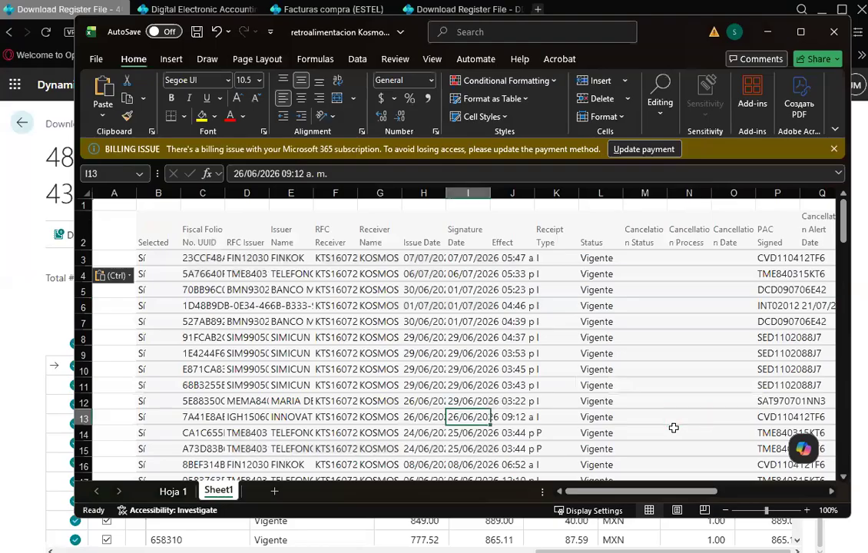
pyautogui.press('Left')
pyautogui.press('Left')
pyautogui.press('Left')
# Examine row 13's pasted columns from the receiver through status, subtotal, total, IVA and currency to the amount in MXN
pyautogui.press('Right')
pyautogui.press('Right')
pyautogui.press('Right')
pyautogui.press('Right')
pyautogui.press('Right')
pyautogui.press('Right')
pyautogui.press('Right')
pyautogui.press('Right')
pyautogui.press('Right')
pyautogui.press('Right')
pyautogui.press('Right')
pyautogui.press('Right')
pyautogui.press('Right')
pyautogui.press('Right')
pyautogui.press('Right')
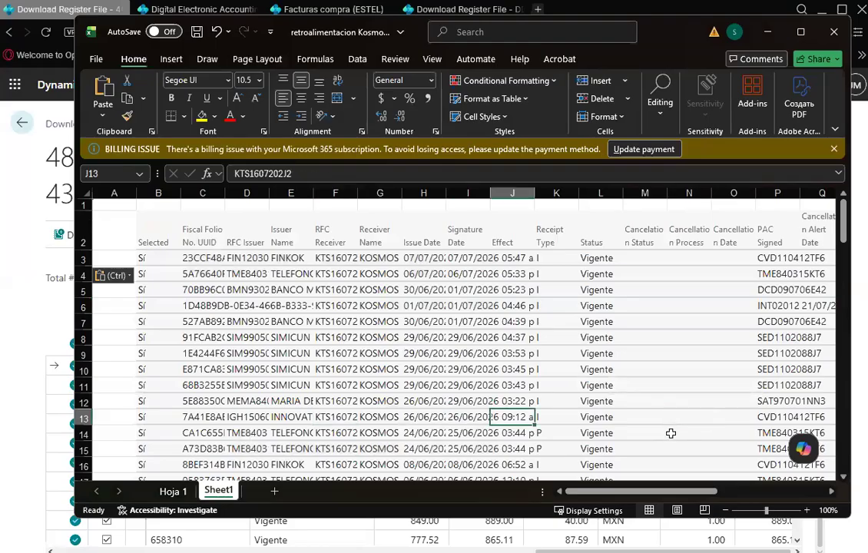
pyautogui.press('Right')
pyautogui.press('Right')
pyautogui.press('Right')
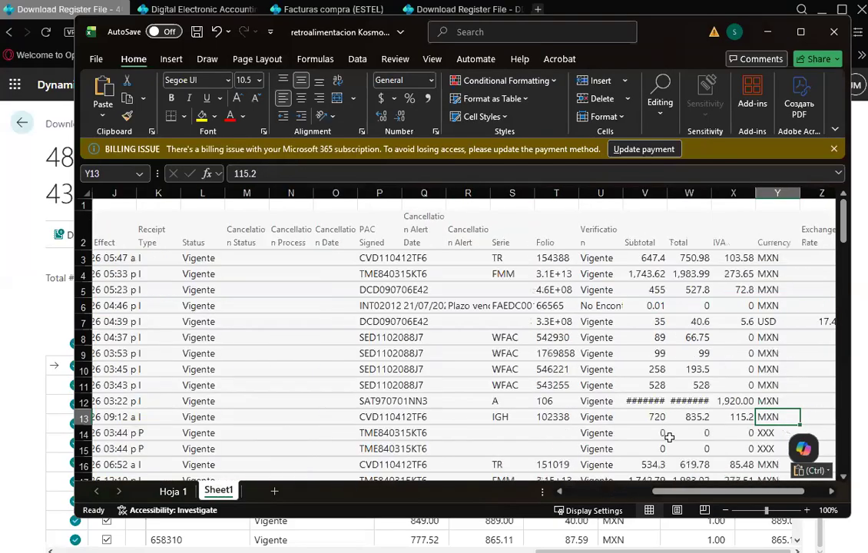
pyautogui.press('Right')
pyautogui.press('Right')
pyautogui.press('Right')
pyautogui.press('Right')
pyautogui.press('Right')
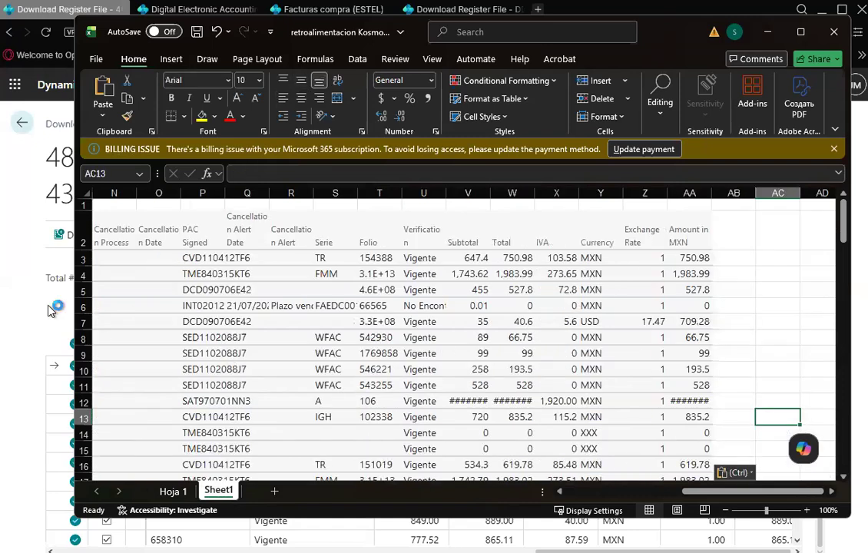
# Switch back to Business Central, end the multiple line selection and return to the first CFDI lines and their fiscal folios
pyautogui.hotkey('alt', 'Tab')
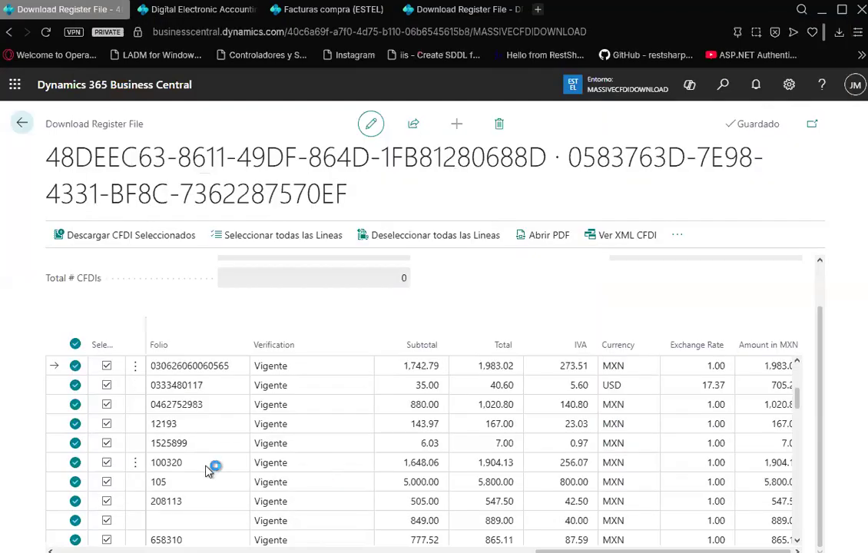
pyautogui.click(311, 452)
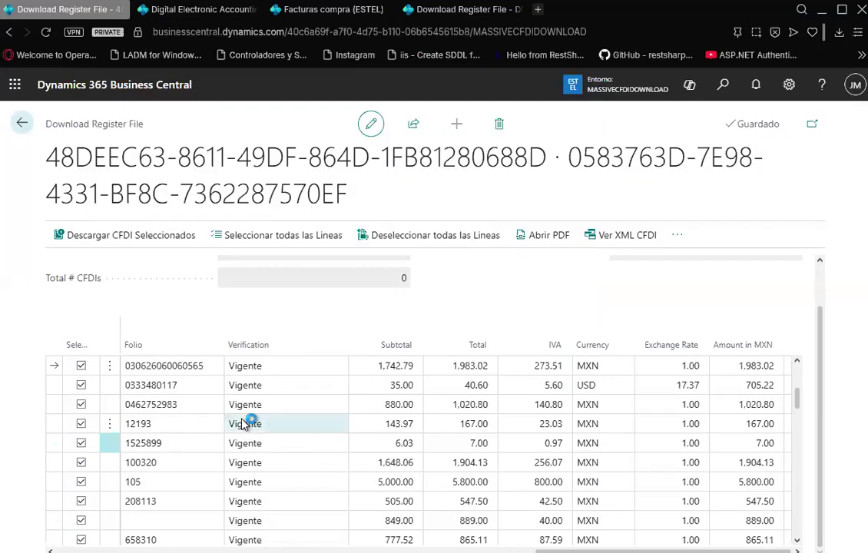
pyautogui.click(243, 425)
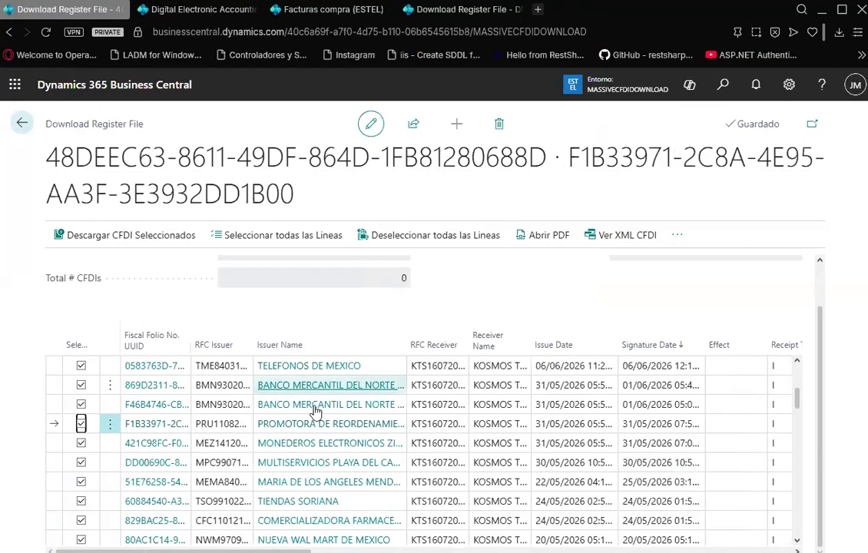
pyautogui.scroll(5, 339, 489)
pyautogui.scroll(2, 327, 455)
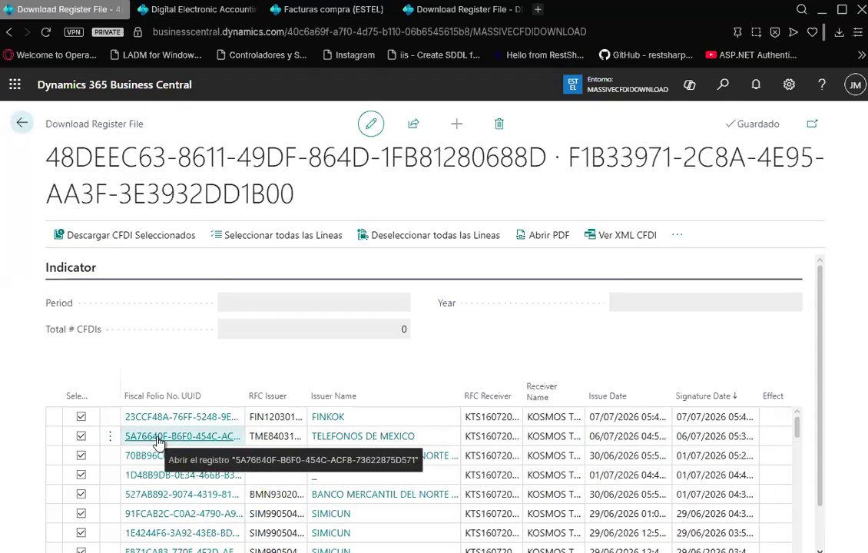
# Open the TELEFONOS DE MEXICO CFDI record and enlarge its PDF to examine the issuer, receiver, concepts, taxes and totals
pyautogui.click(159, 443)
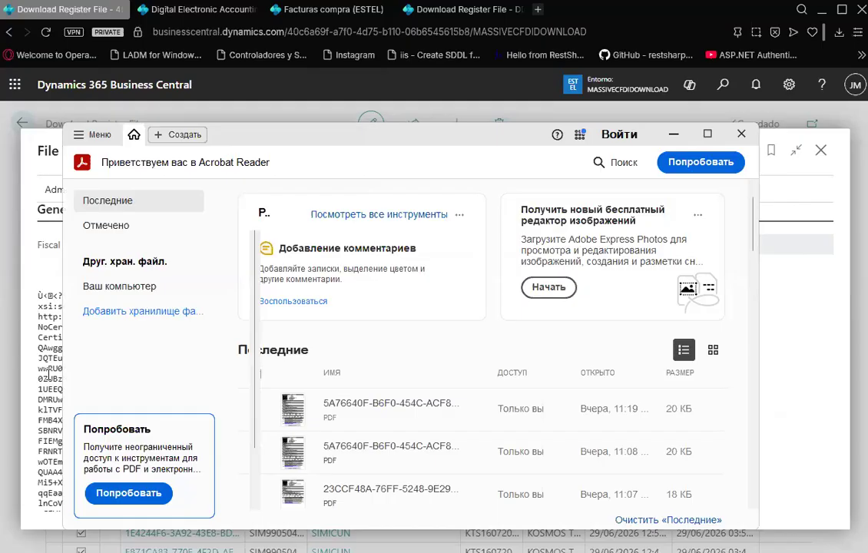
pyautogui.click(242, 200)
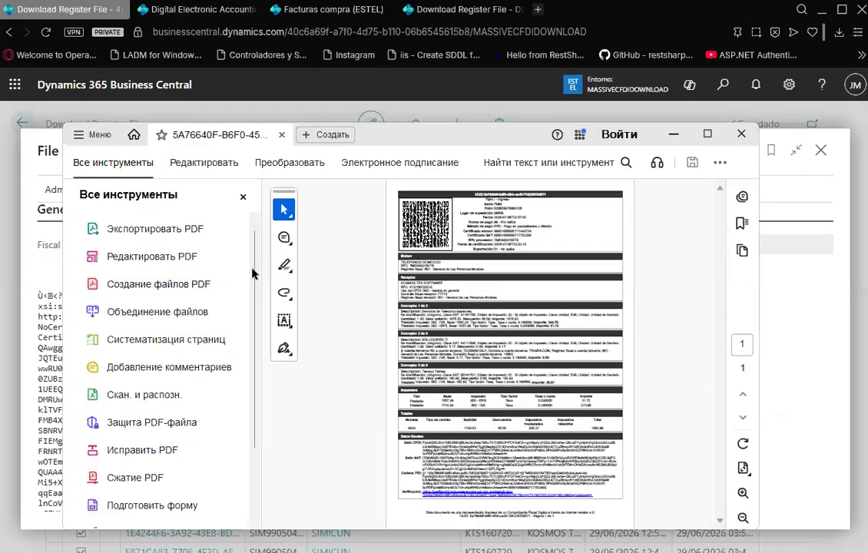
pyautogui.click(743, 494)
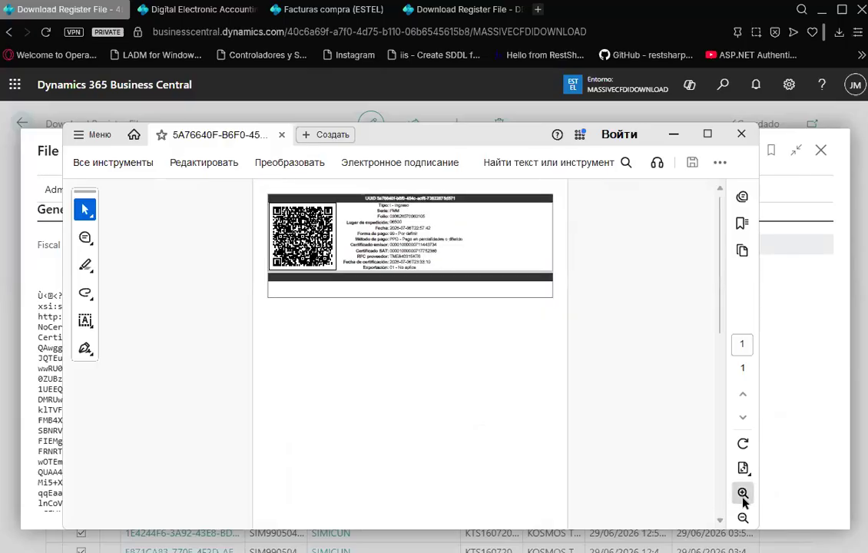
pyautogui.click(743, 496)
pyautogui.click(743, 496)
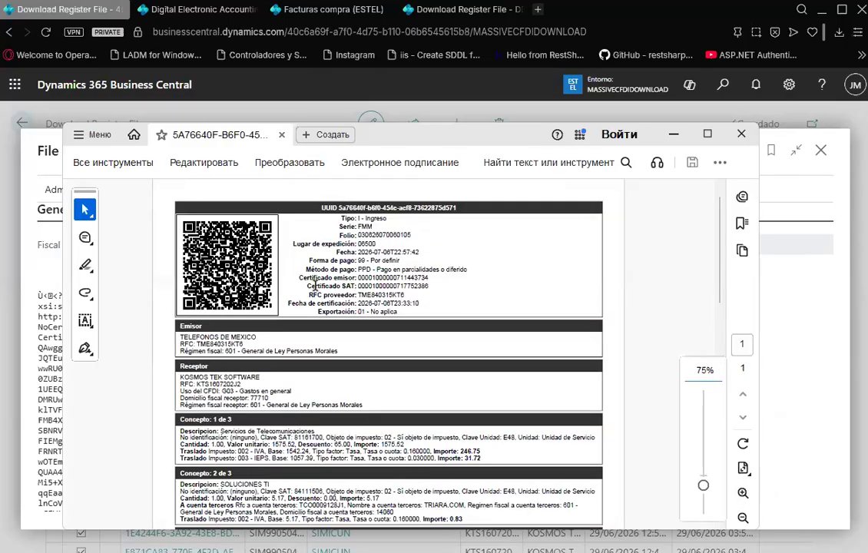
pyautogui.scroll(-3, 315, 285)
pyautogui.scroll(-3, 315, 286)
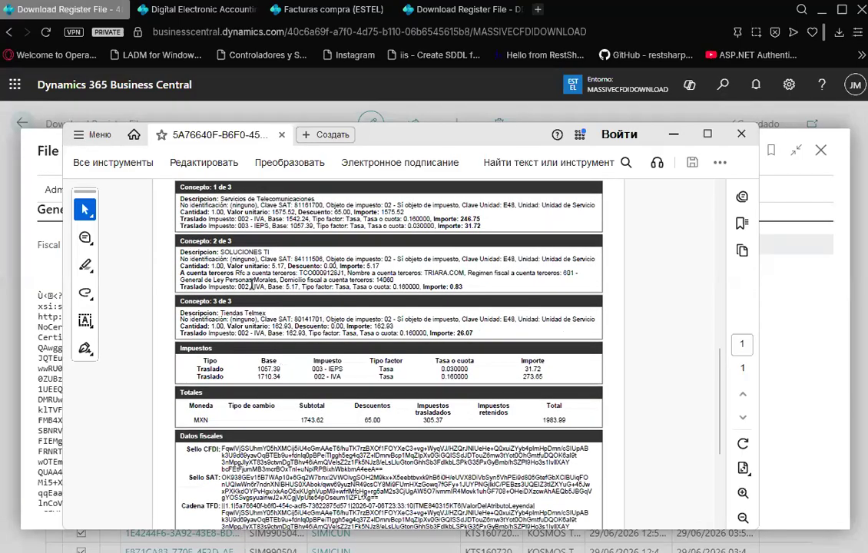
pyautogui.scroll(3, 224, 252)
pyautogui.scroll(1, 258, 285)
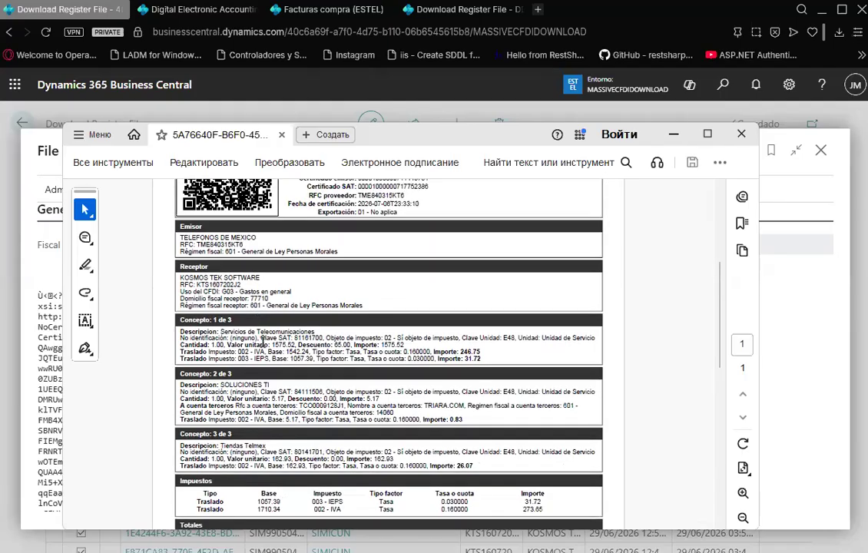
pyautogui.scroll(2, 640, 460)
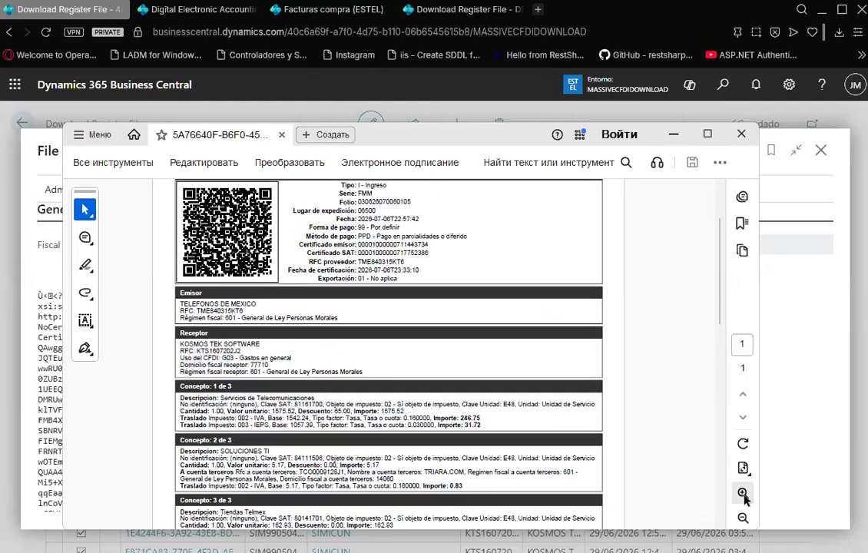
# Enlarge the PDF further and examine it from the highlighted header data down to the fiscal data, highlighting the Verificación link
pyautogui.click(742, 492)
pyautogui.moveTo(359, 187); pyautogui.dragTo(442, 298)
pyautogui.scroll(-1, 433, 355)
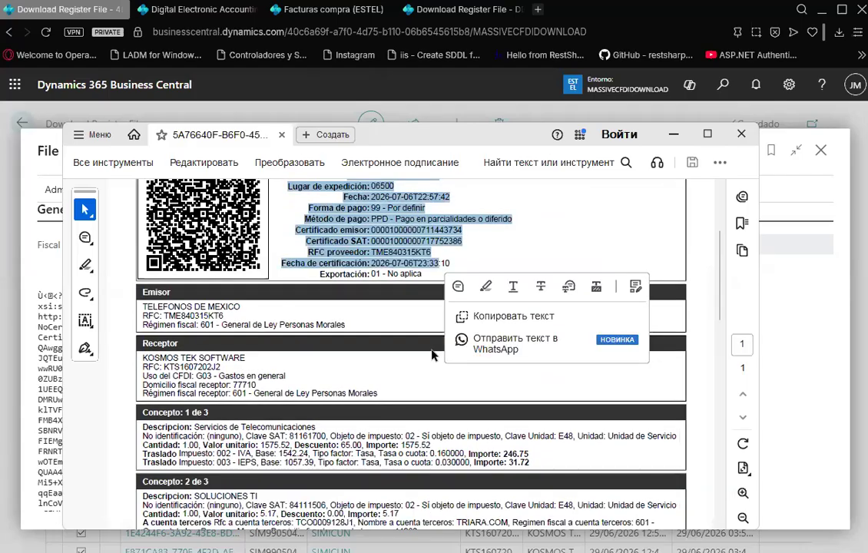
pyautogui.scroll(-2, 408, 361)
pyautogui.click(170, 310)
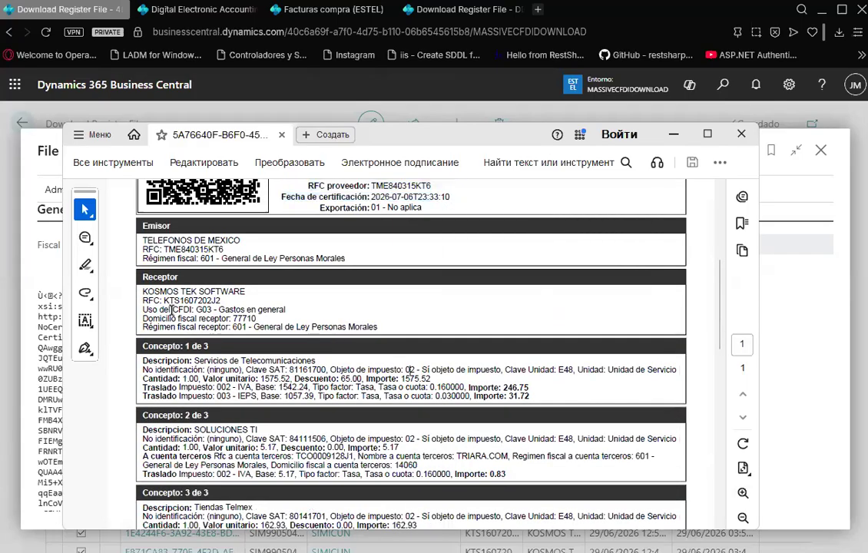
pyautogui.scroll(-2, 291, 304)
pyautogui.scroll(-6, 330, 356)
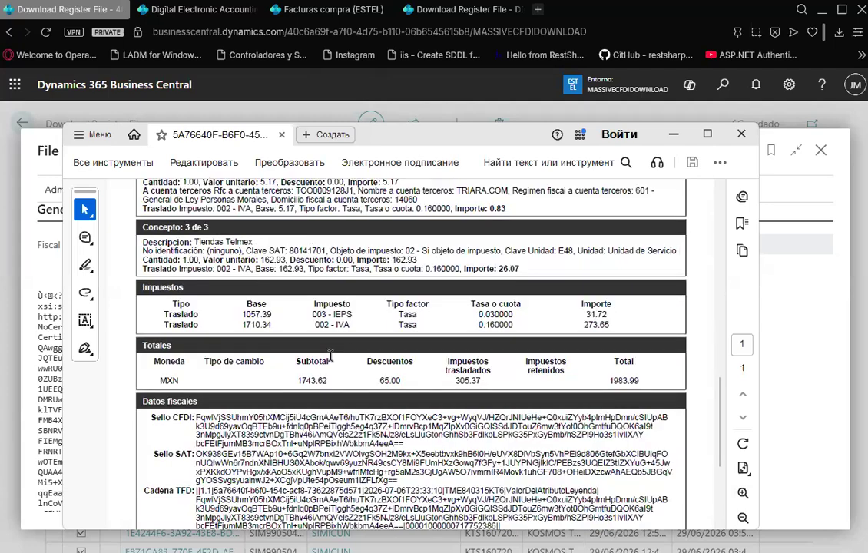
pyautogui.scroll(-3, 331, 356)
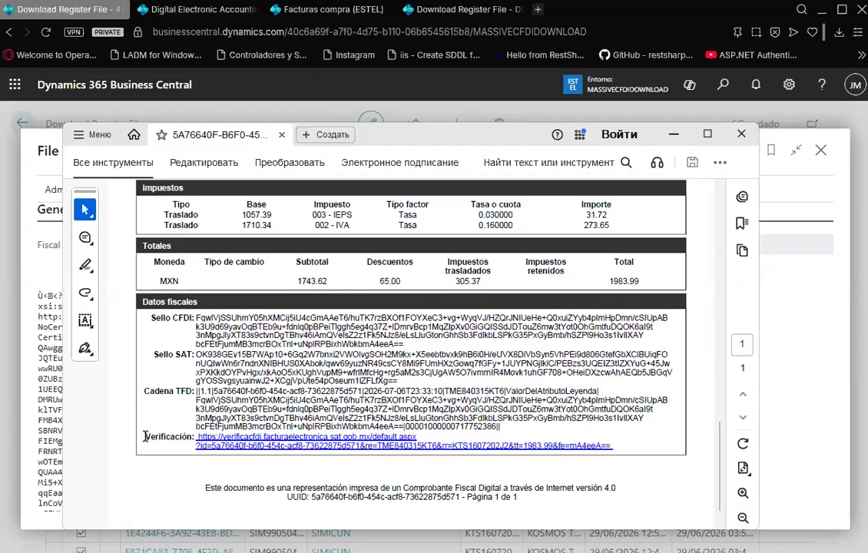
pyautogui.moveTo(376, 446); pyautogui.dragTo(209, 411)
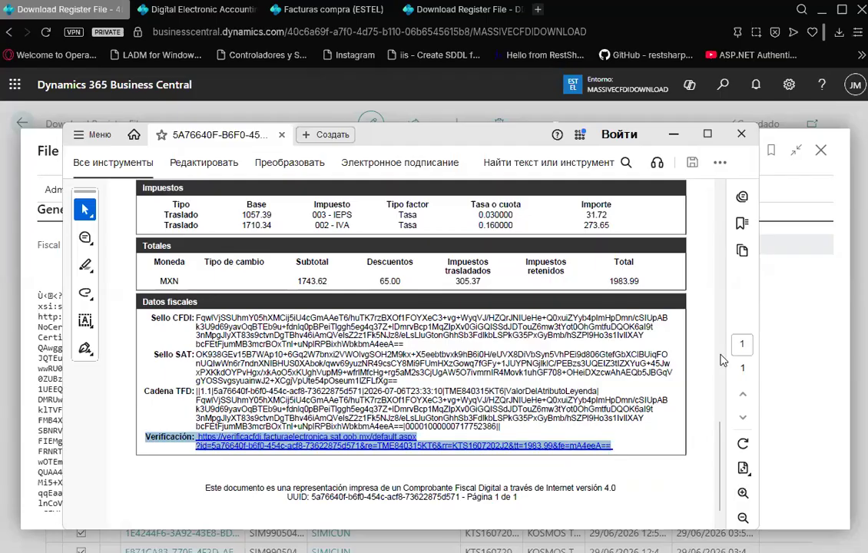
# Switch back to Business Central, close the File Viewer and download the TELEFONOS DE MEXICO CFDI's PDF for opening
pyautogui.hotkey('alt', 'Tab')
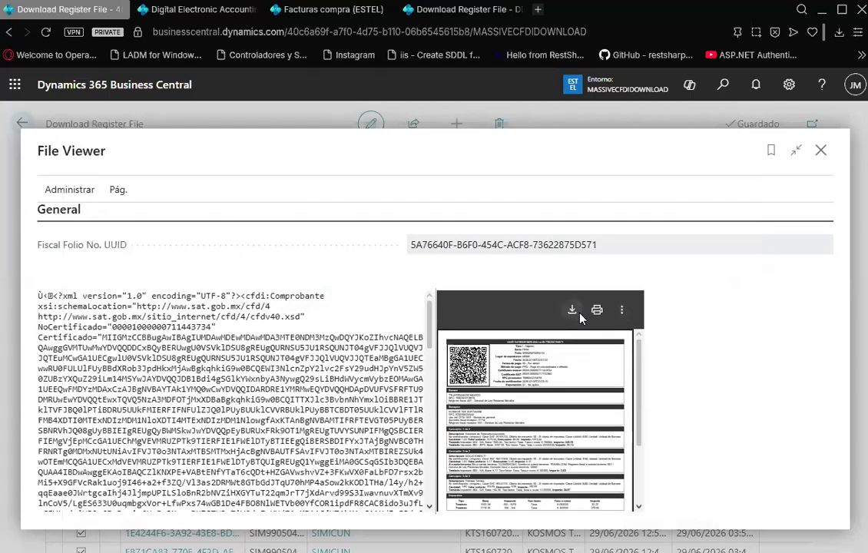
pyautogui.click(820, 151)
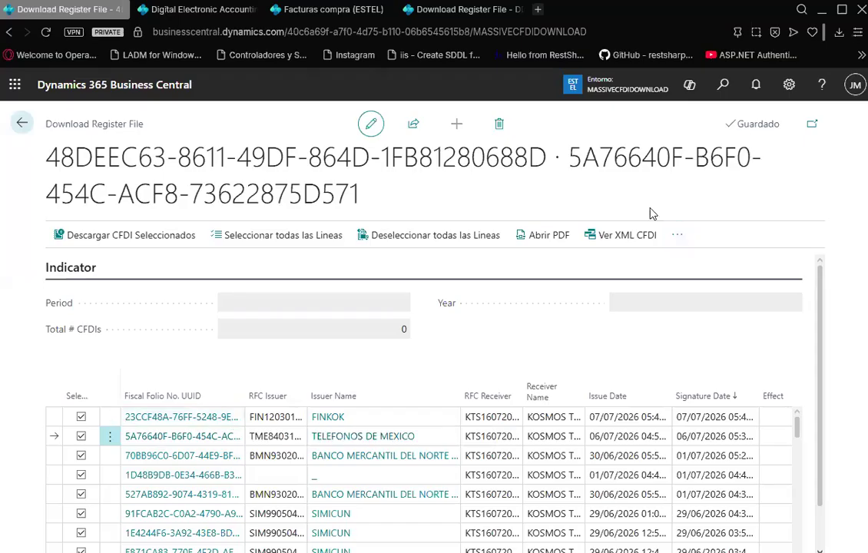
pyautogui.click(676, 238)
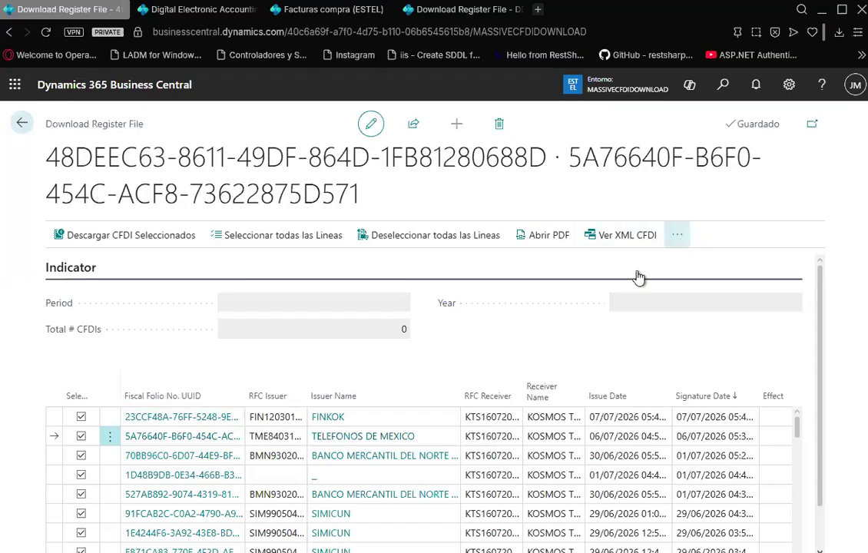
pyautogui.click(544, 238)
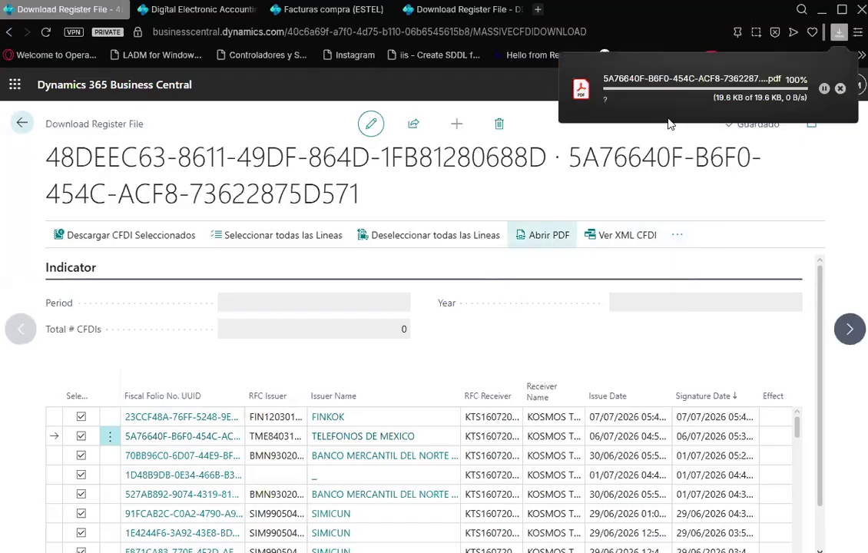
pyautogui.click(592, 88)
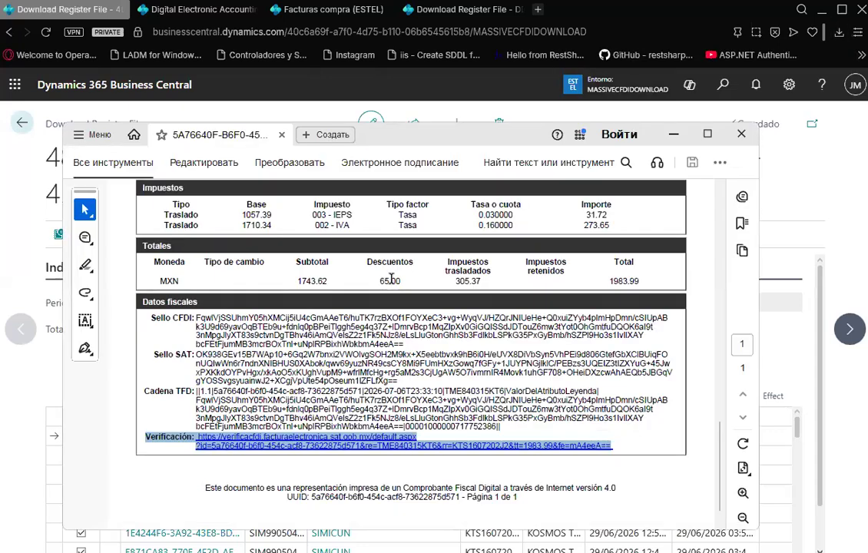
# Open the latest downloaded CFDI PDF in the browser and follow the SAT verification link in its fiscal data
pyautogui.click(620, 22)
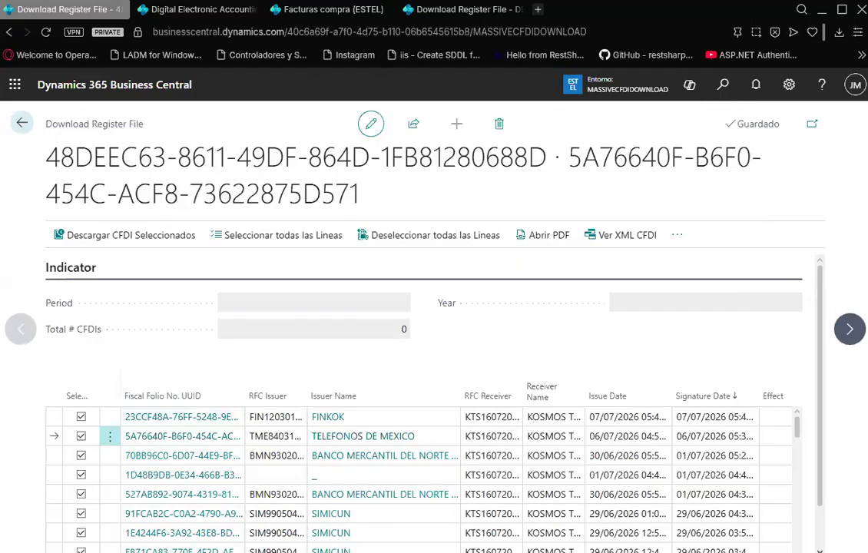
pyautogui.hotkey('alt', 'Tab')
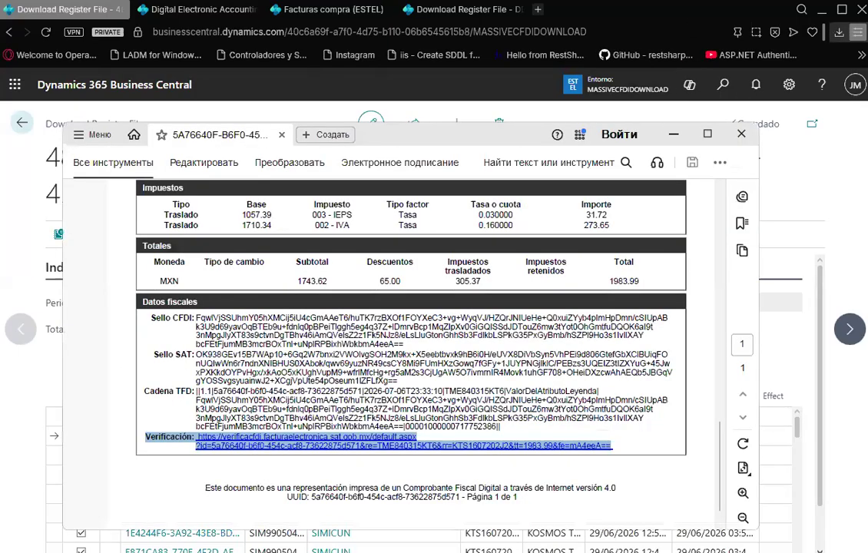
pyautogui.click(840, 32)
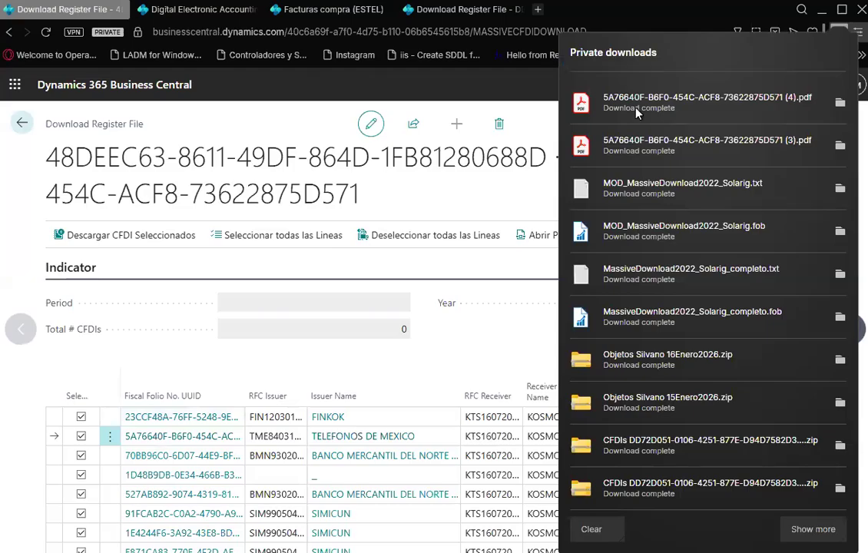
pyautogui.click(636, 113)
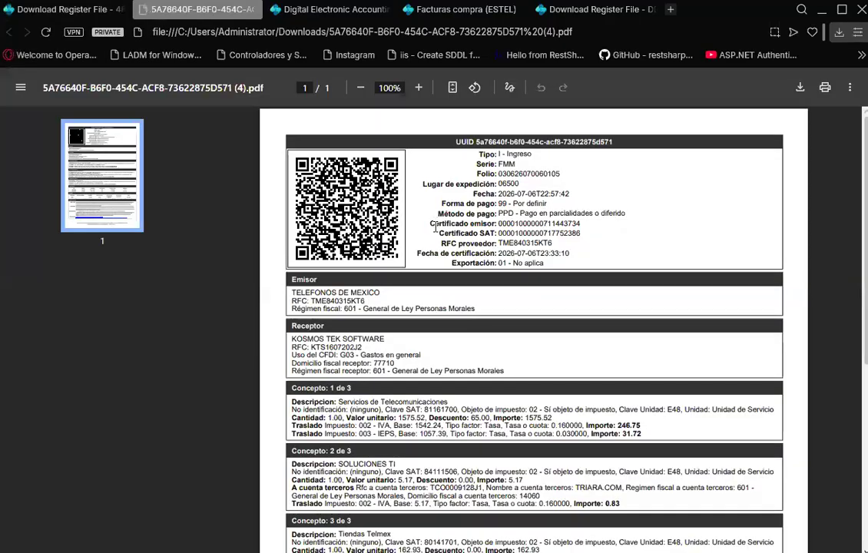
pyautogui.scroll(-4, 464, 494)
pyautogui.scroll(-2, 464, 494)
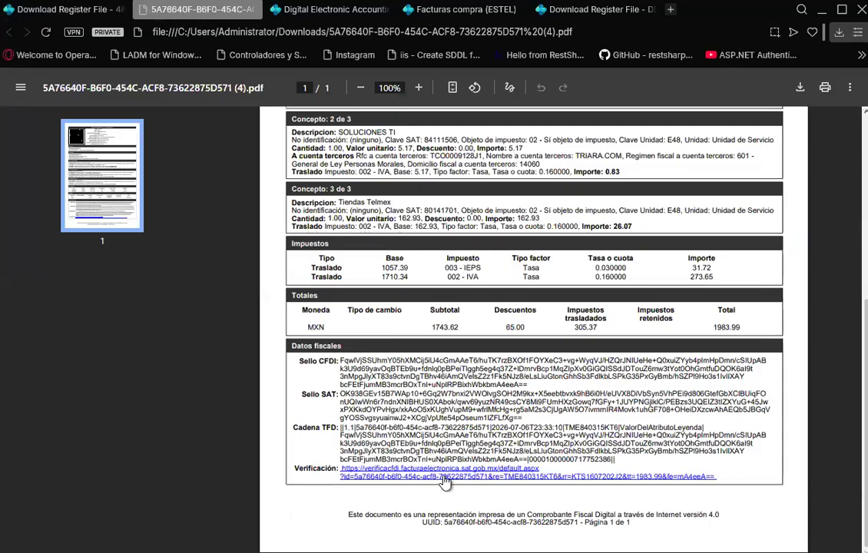
pyautogui.click(446, 478)
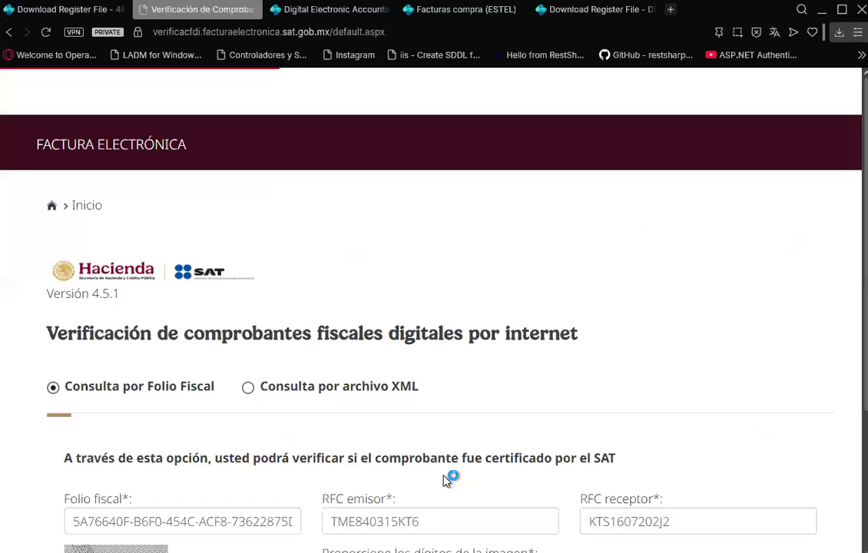
# Begin entering the image verification digits in the SAT form for querying the CFDI by fiscal folio
pyautogui.scroll(-3, 442, 453)
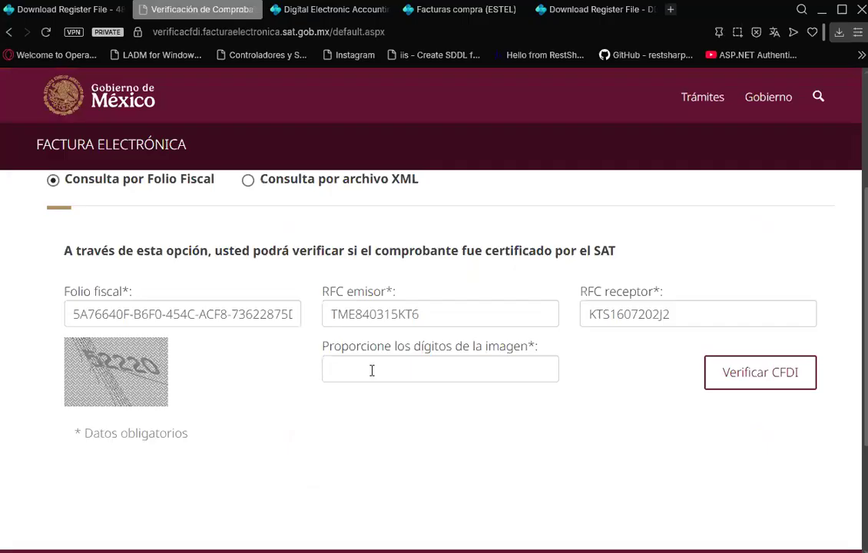
pyautogui.click(372, 371)
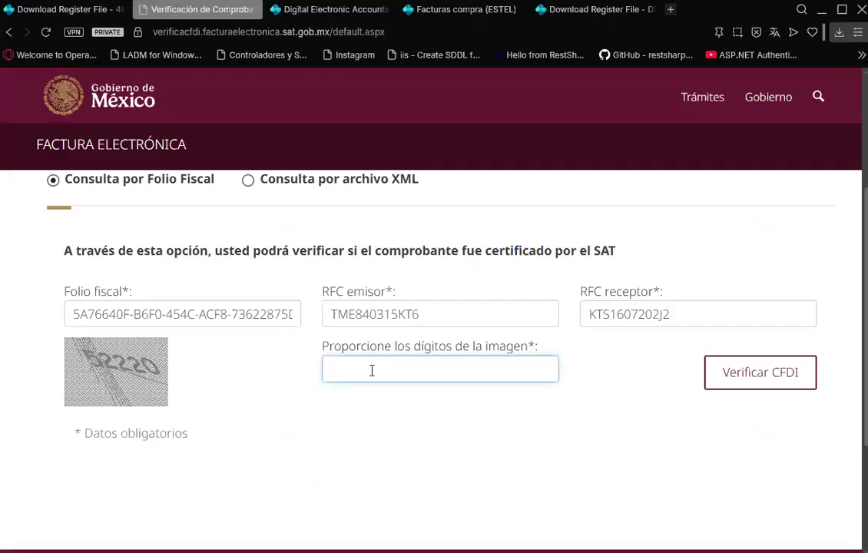
pyautogui.write('522')
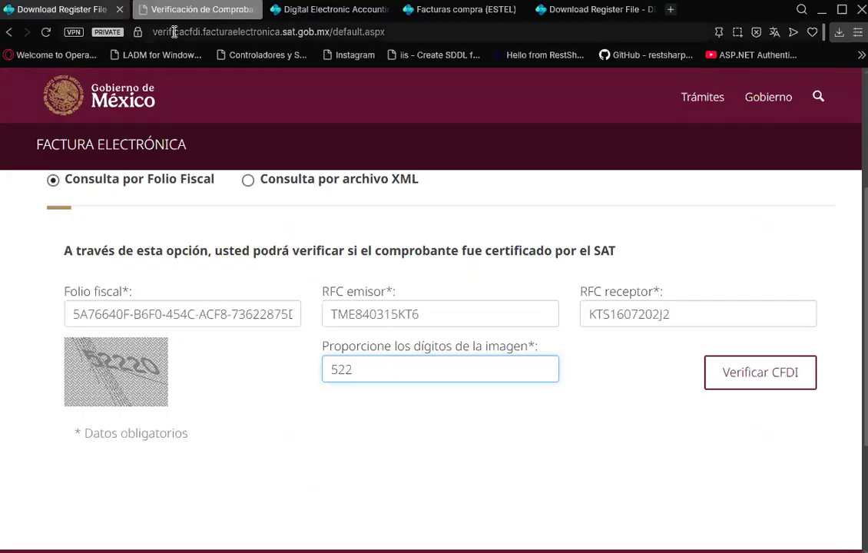
# Return to the Business Central register, reopen the TELEFONOS DE MEXICO CFDI and examine its XML, highlighting the issuer name
pyautogui.click(74, 11)
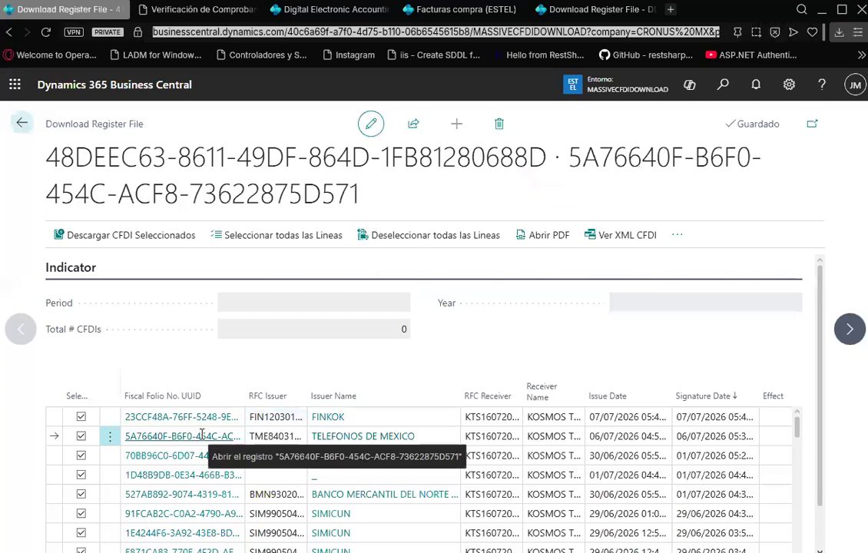
pyautogui.click(201, 435)
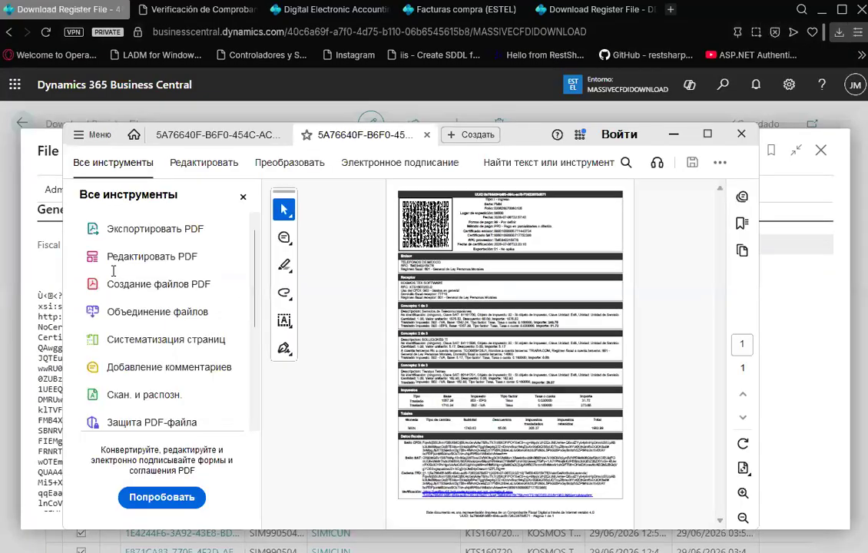
pyautogui.click(58, 296)
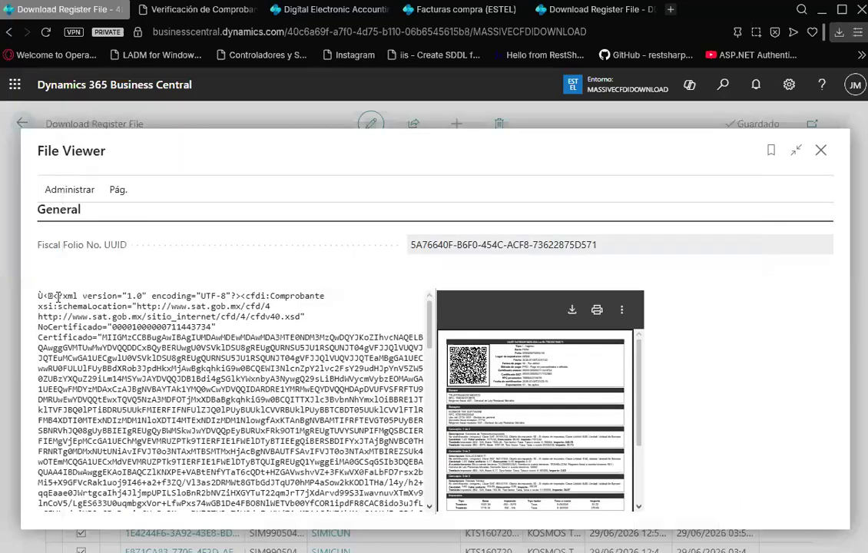
pyautogui.moveTo(58, 297); pyautogui.dragTo(325, 494)
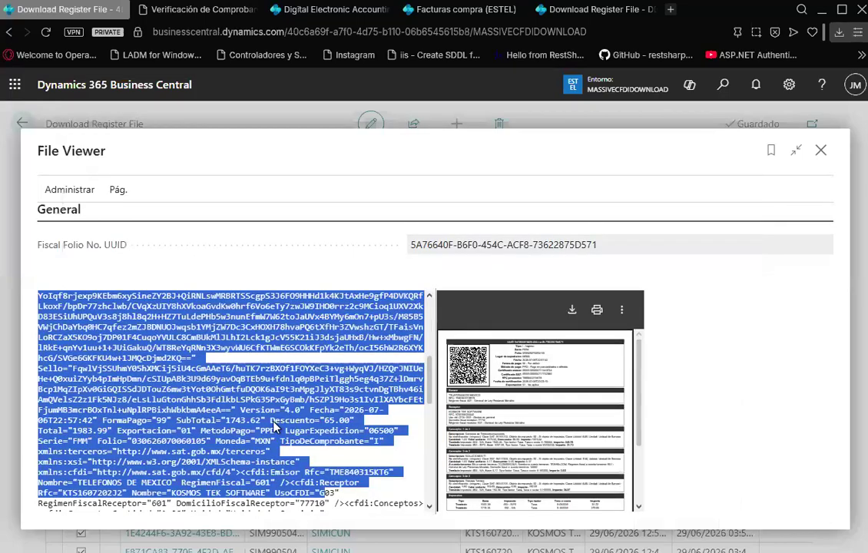
pyautogui.hotkey('ctrl', 'a')
pyautogui.click(244, 395)
pyautogui.scroll(5, 242, 395)
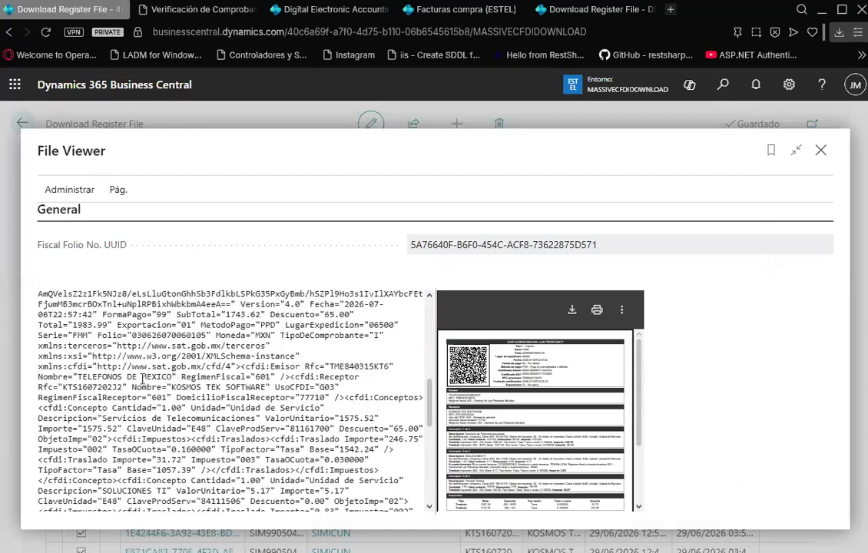
pyautogui.moveTo(77, 377); pyautogui.dragTo(176, 377)
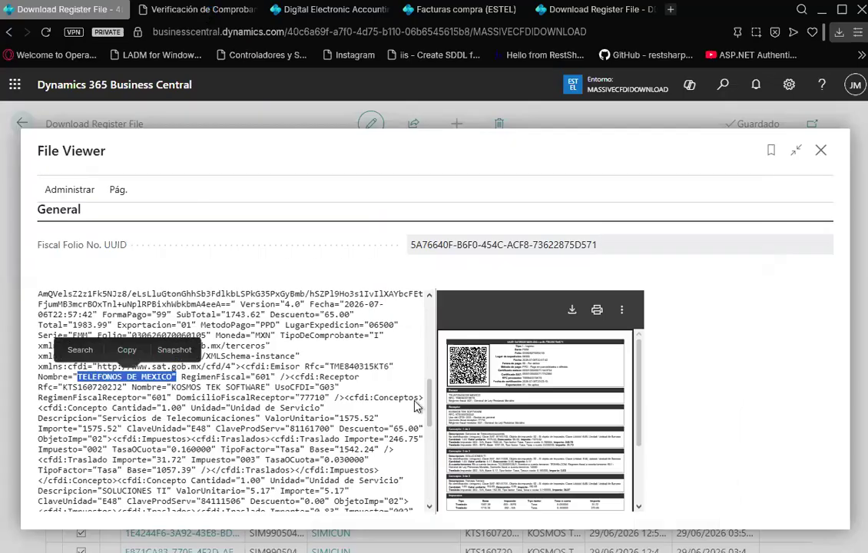
# Switch back to the SAT form, complete the image verification digits, verify the CFDI and review its fiscal status details
pyautogui.hotkey('ctrl', 'Tab')
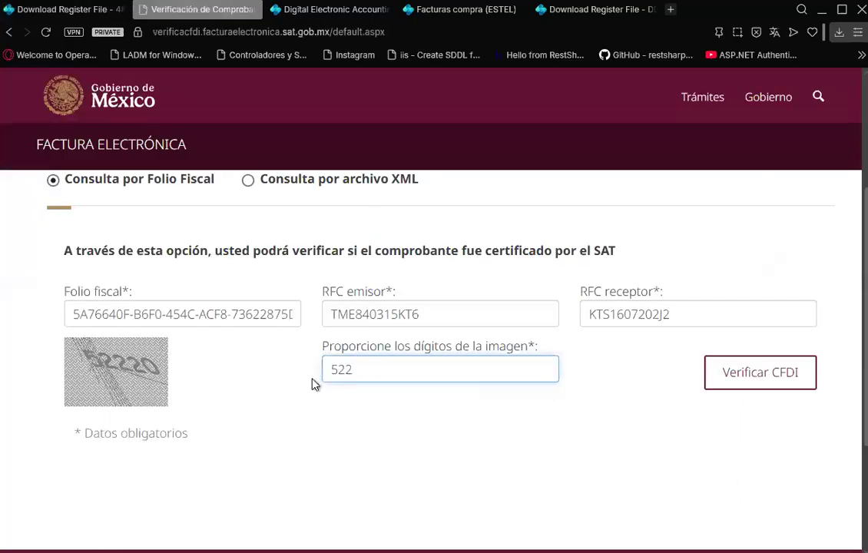
pyautogui.write('20')
pyautogui.press('Return')
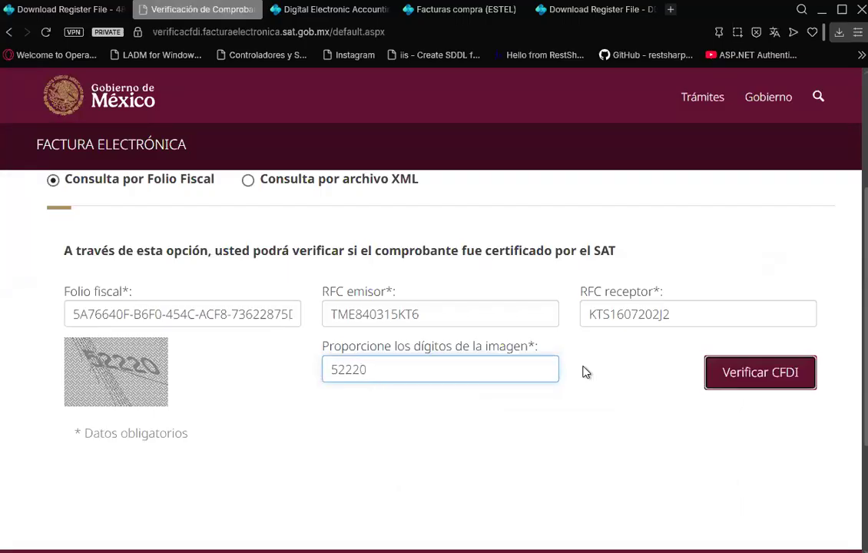
pyautogui.scroll(-2, 538, 384)
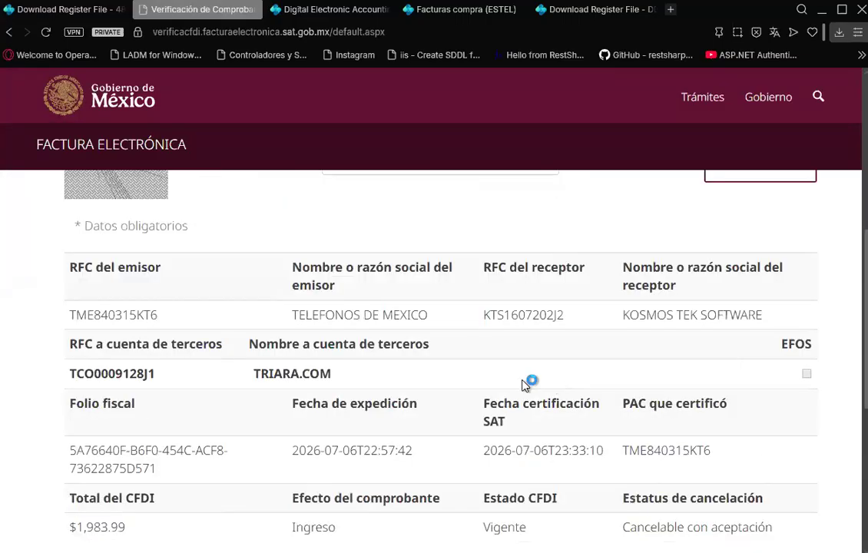
# Examine the SAT verification result, highlighting the EFOS heading, the CFDI status and the cancellation status
pyautogui.scroll(-1, 804, 312)
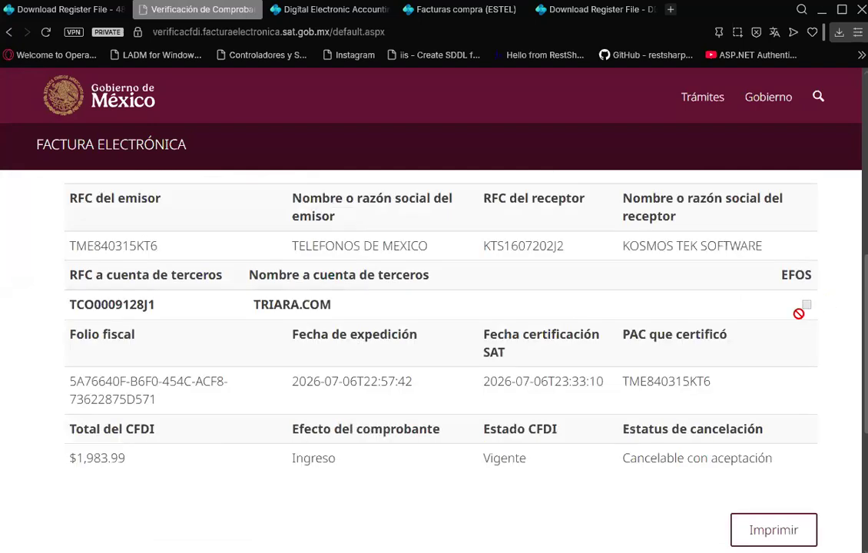
pyautogui.doubleClick(802, 274)
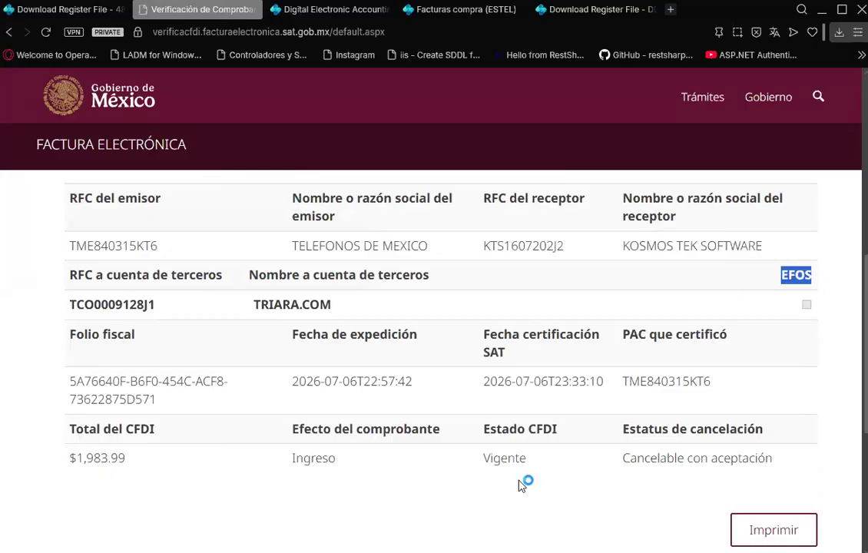
pyautogui.moveTo(484, 459); pyautogui.dragTo(790, 467)
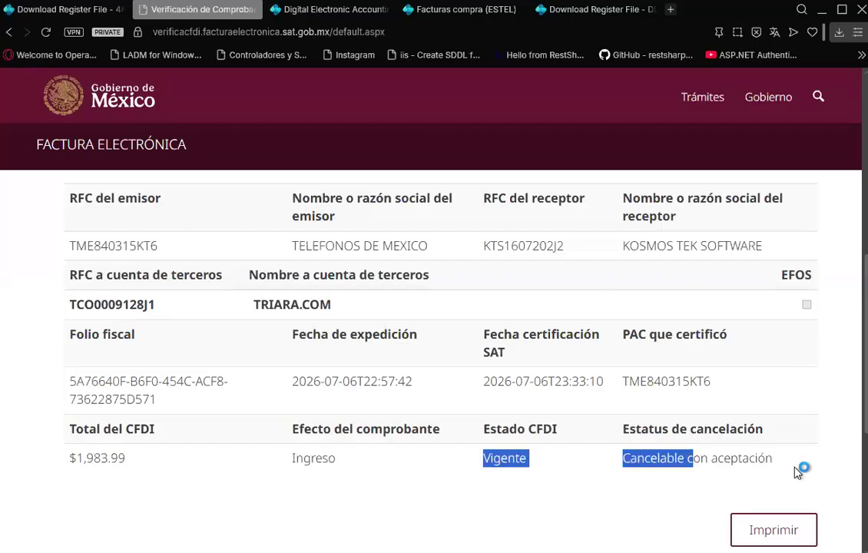
# Return to the Business Central download register, close the file viewer and look through the list of CFDIs
pyautogui.click(92, 13)
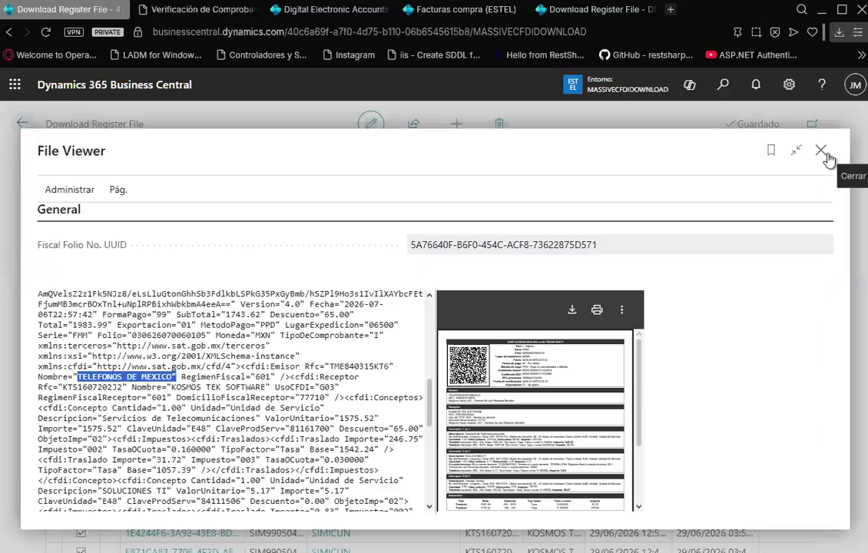
pyautogui.click(551, 305)
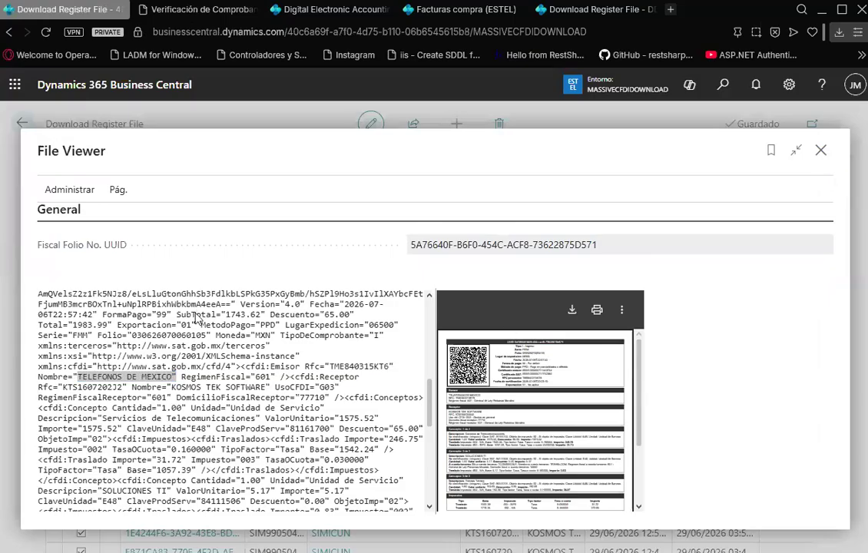
pyautogui.press('Escape')
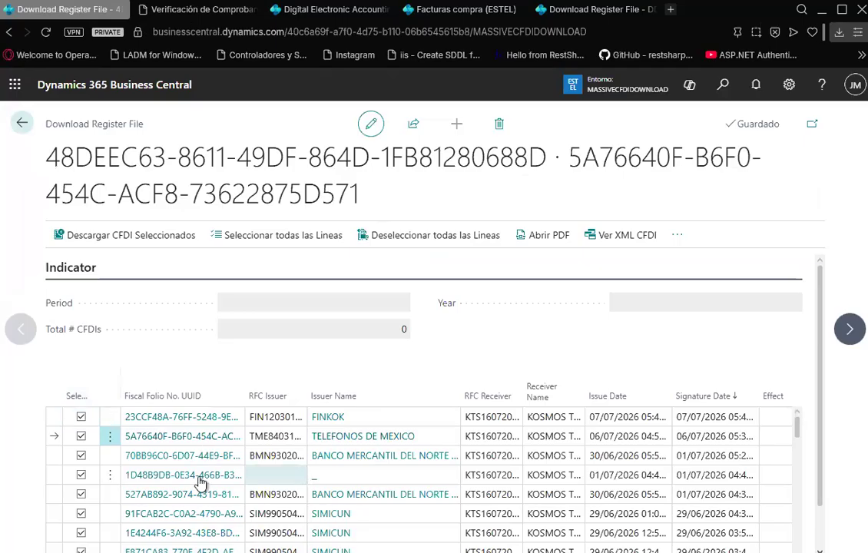
pyautogui.scroll(-5, 200, 483)
pyautogui.scroll(-3, 200, 482)
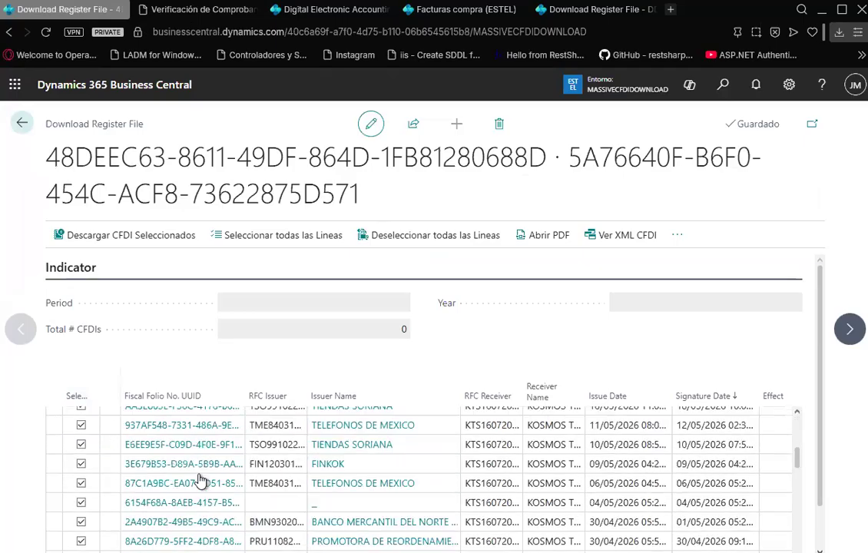
pyautogui.scroll(-5, 199, 481)
pyautogui.scroll(-5, 200, 481)
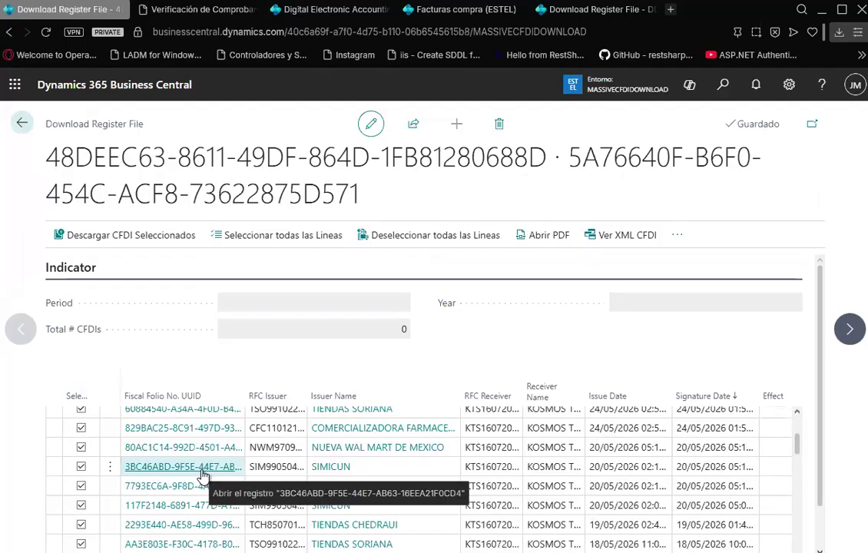
pyautogui.scroll(3, 203, 476)
pyautogui.scroll(3, 177, 473)
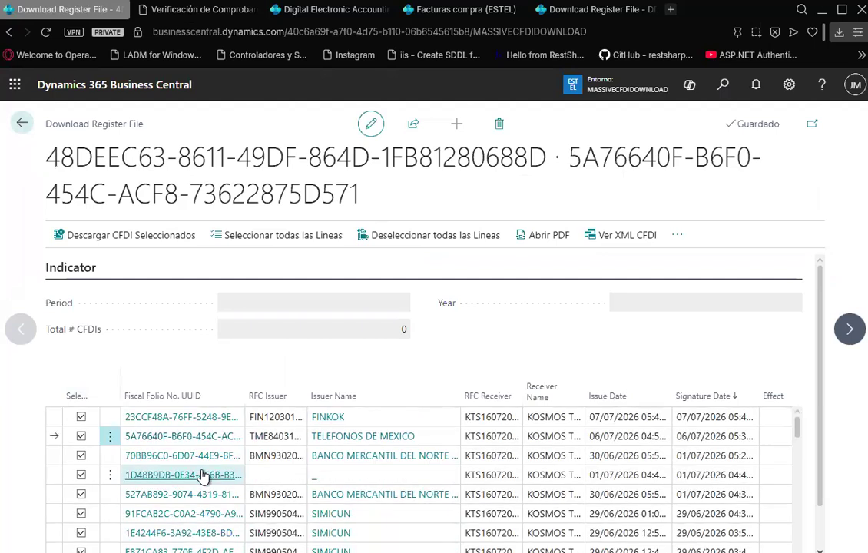
# Deselect all CFDI lines in the register, select them all again and download the selected CFDIs as a ZIP file
pyautogui.click(300, 245)
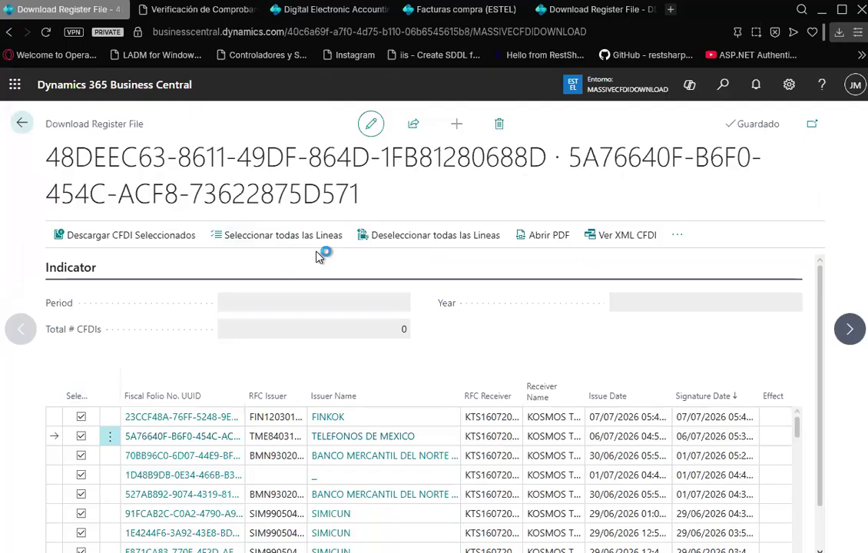
pyautogui.click(457, 243)
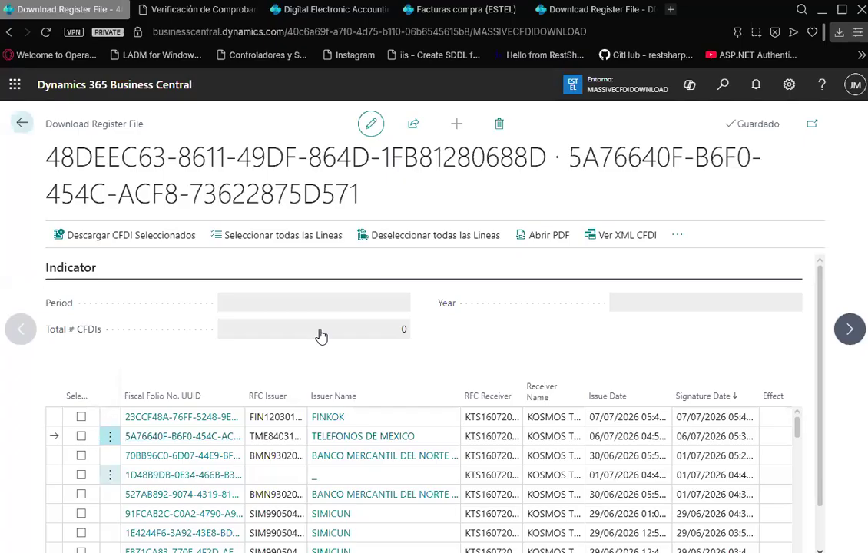
pyautogui.click(300, 241)
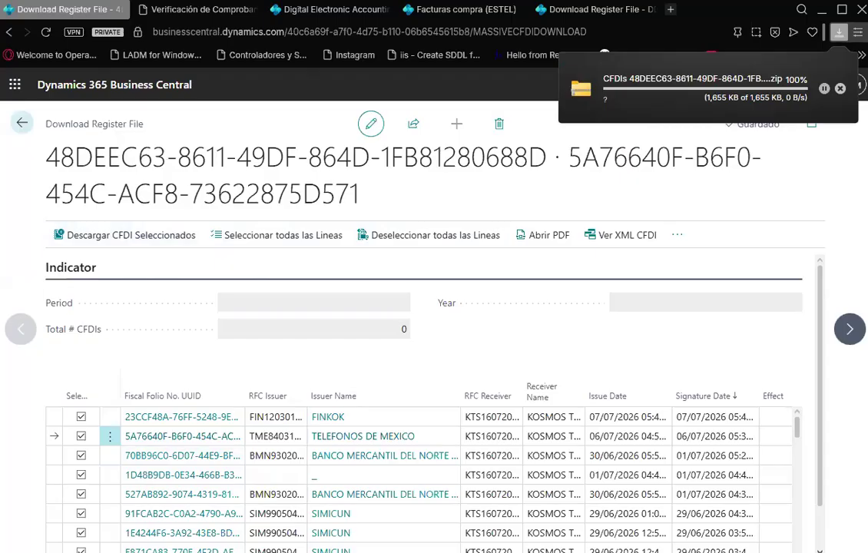
# Open the downloaded CFDI ZIP in the Downloads folder and highlight the first five XML files
pyautogui.hotkey('alt', 'Tab')
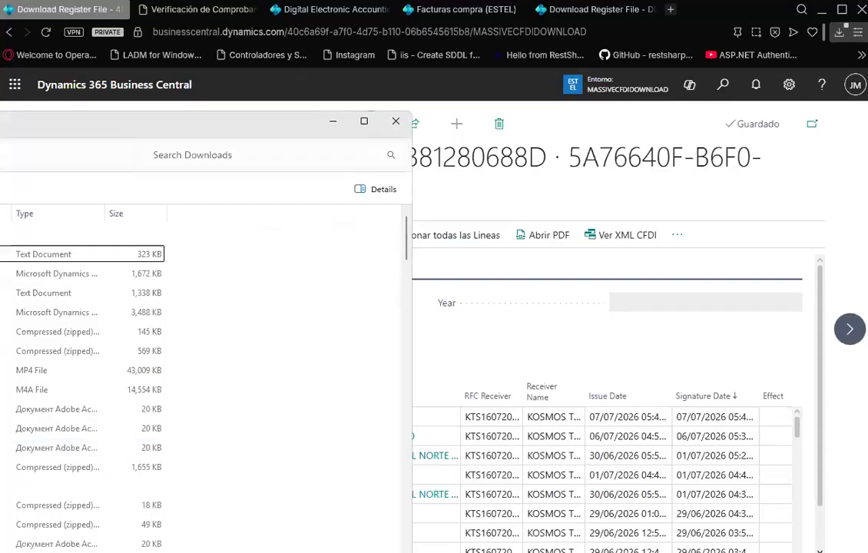
pyautogui.click(282, 455)
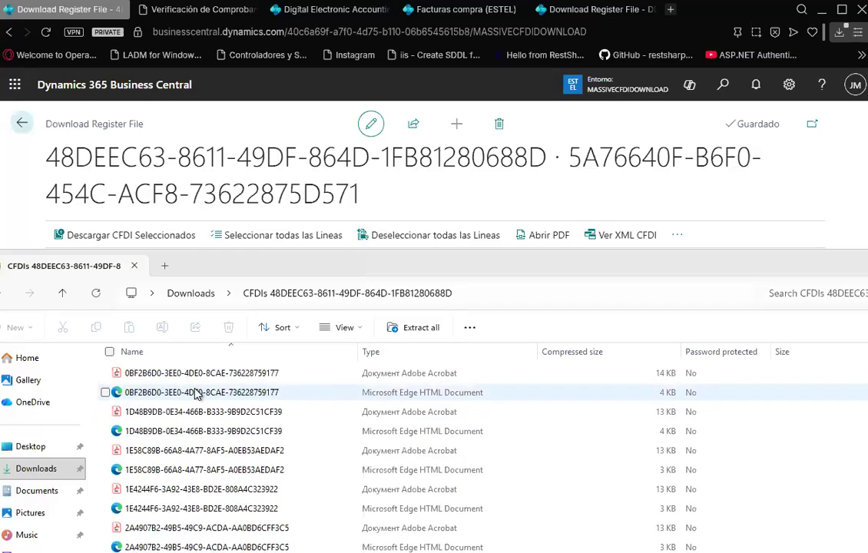
pyautogui.click(197, 393)
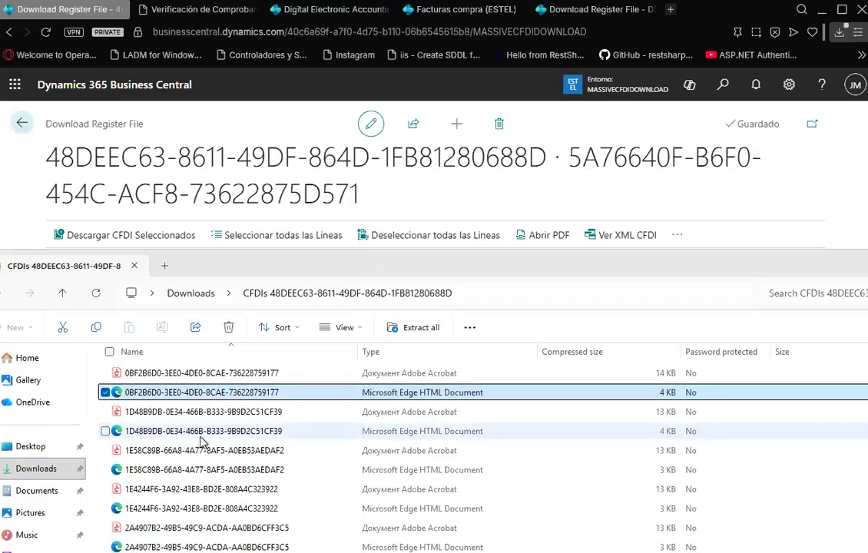
pyautogui.keyDown('ctrl'); pyautogui.click(185, 431); pyautogui.keyUp('ctrl')
pyautogui.keyDown('ctrl'); pyautogui.click(192, 470); pyautogui.keyUp('ctrl')
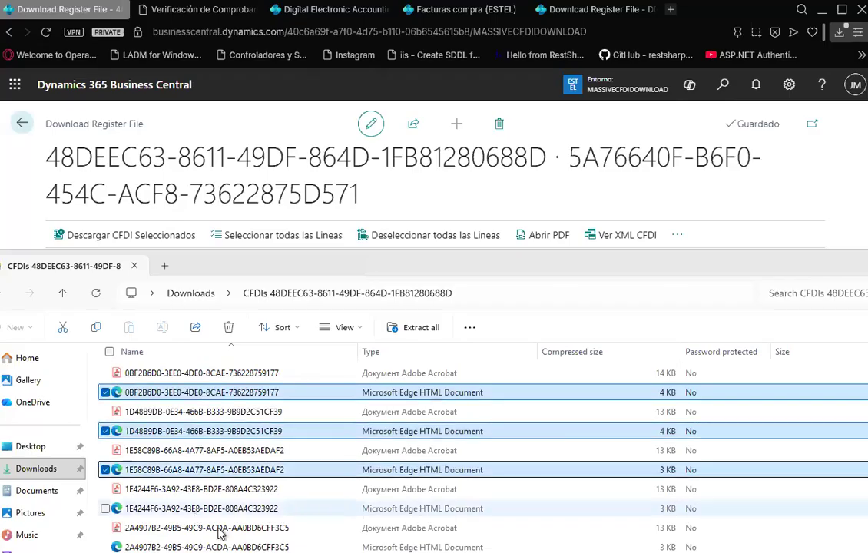
pyautogui.keyDown('ctrl'); pyautogui.click(201, 509); pyautogui.keyUp('ctrl')
pyautogui.keyDown('ctrl'); pyautogui.click(138, 545); pyautogui.keyUp('ctrl')
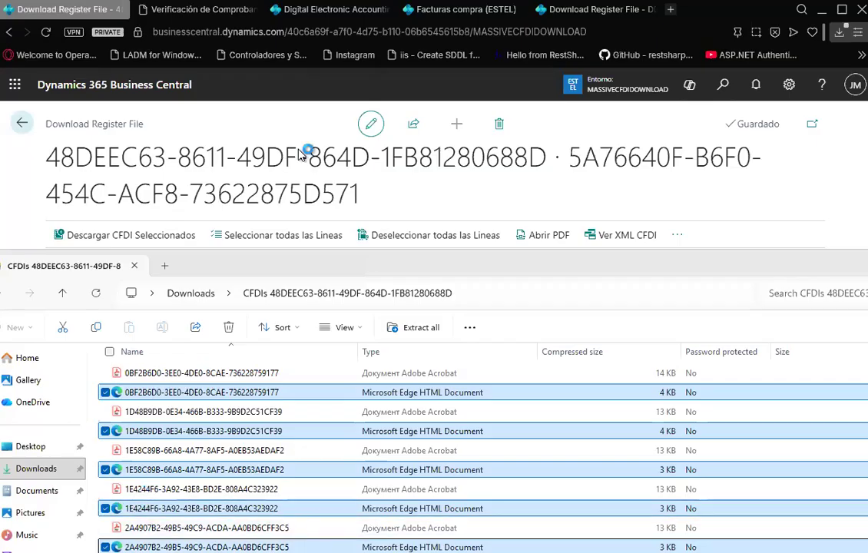
# Go back to the Download CFDI SAT page in Business Central and review the number of files per request
pyautogui.click(401, 196)
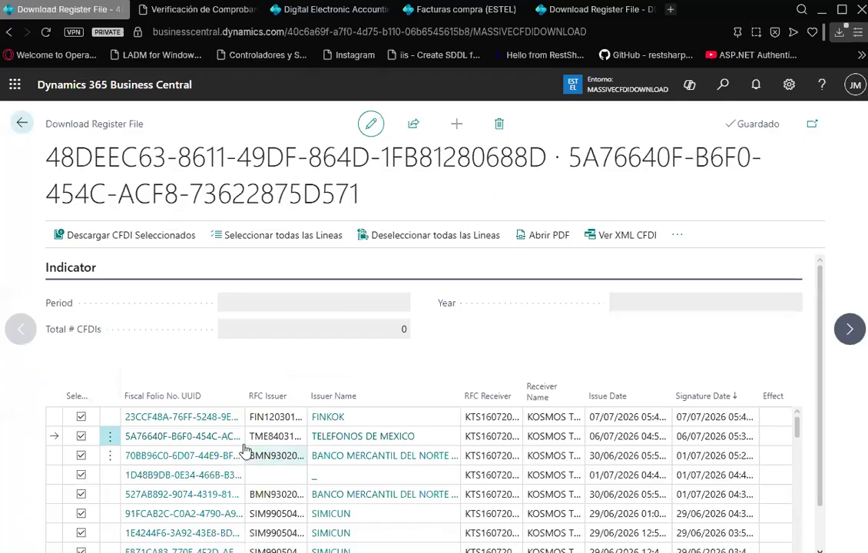
pyautogui.scroll(-3, 236, 438)
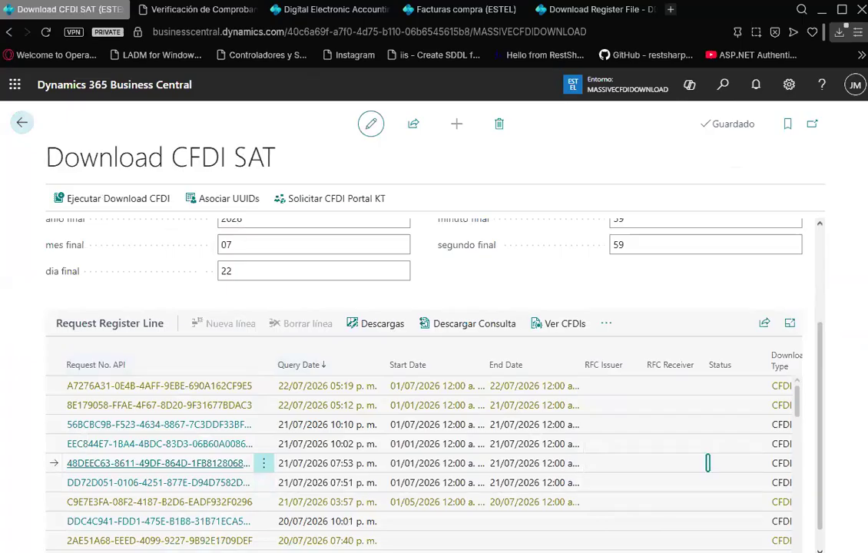
pyautogui.hscroll(4, 707, 463)
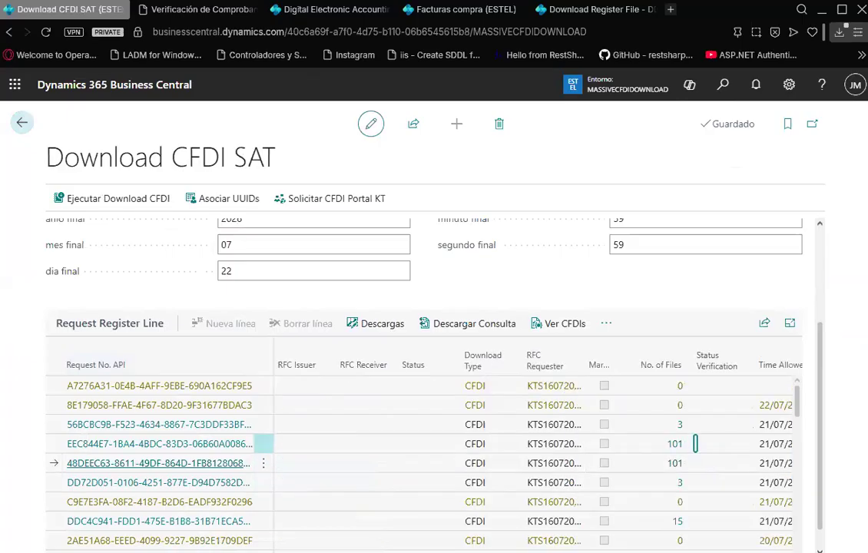
pyautogui.click(695, 443)
# Open the register of the request queried on 21/07/2026 at 10:10 p. m. to view its CFDIs
pyautogui.click(474, 425)
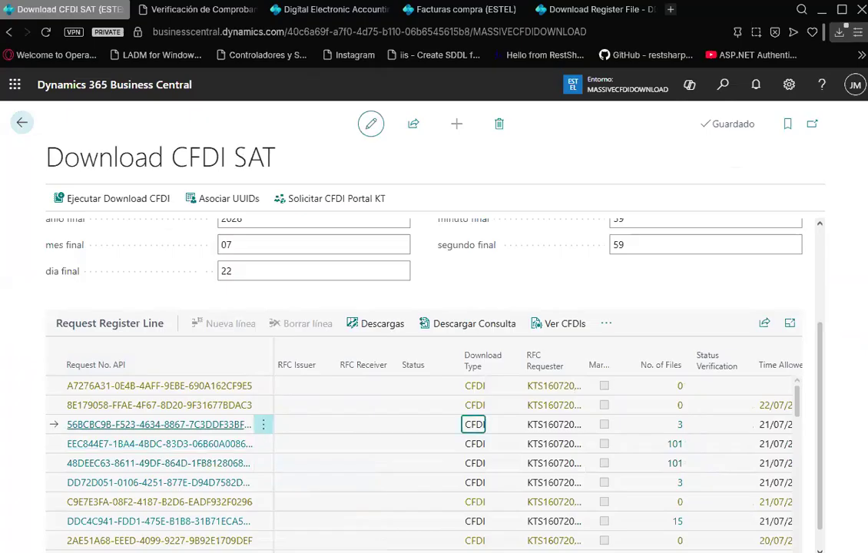
pyautogui.press('Left')
pyautogui.press('Left')
pyautogui.press('Left')
pyautogui.press('Left')
pyautogui.press('Left')
pyautogui.press('Left')
pyautogui.press('Left')
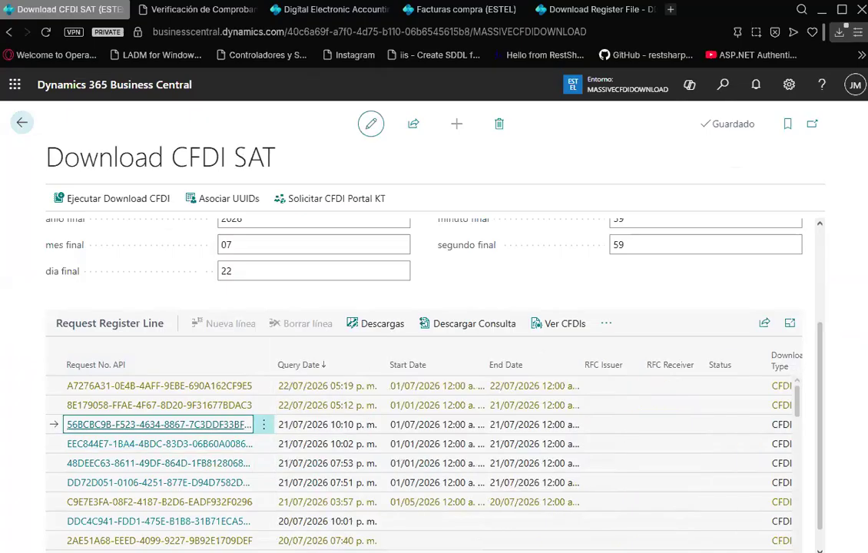
pyautogui.click(107, 428)
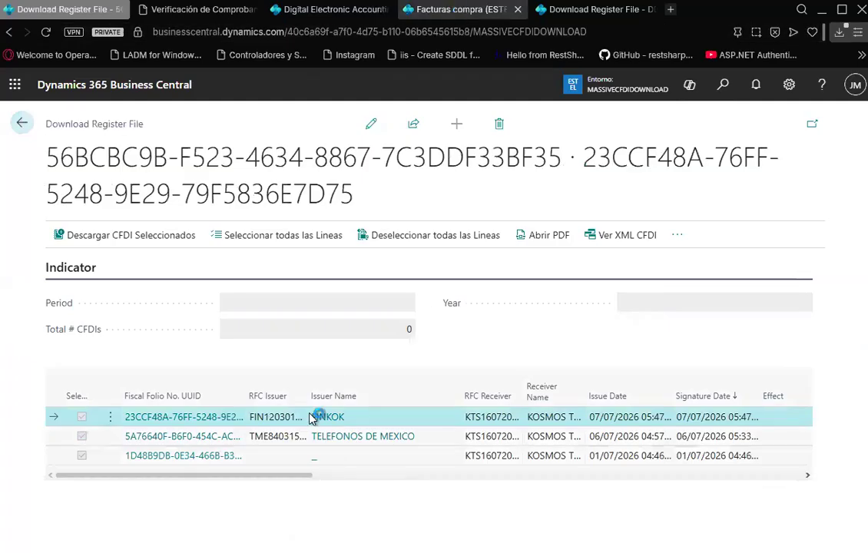
# Switch to the purchase invoices list and open invoice 107226
pyautogui.hotkey('ctrl', 'Tab')
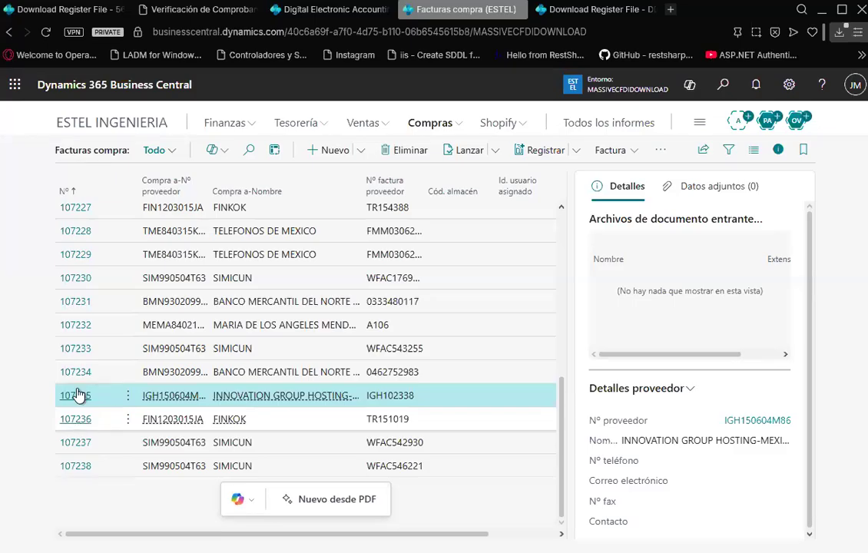
pyautogui.scroll(2, 80, 389)
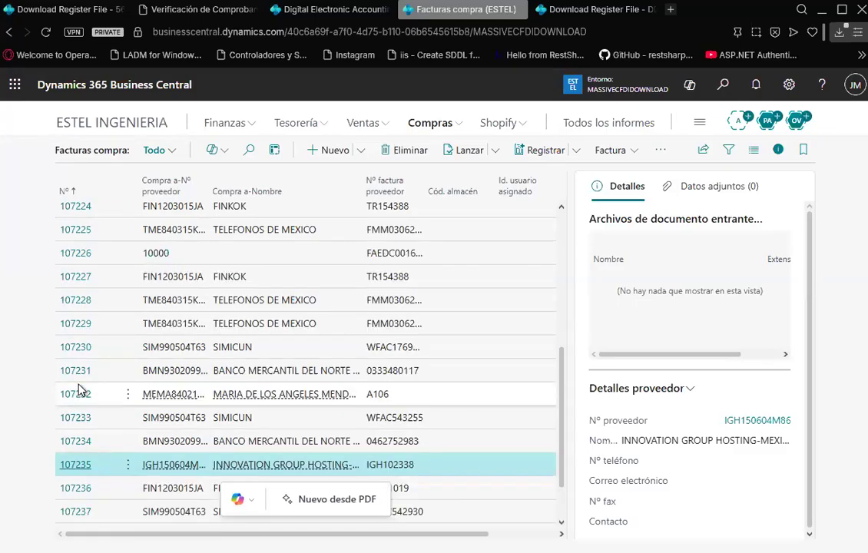
pyautogui.scroll(2, 75, 342)
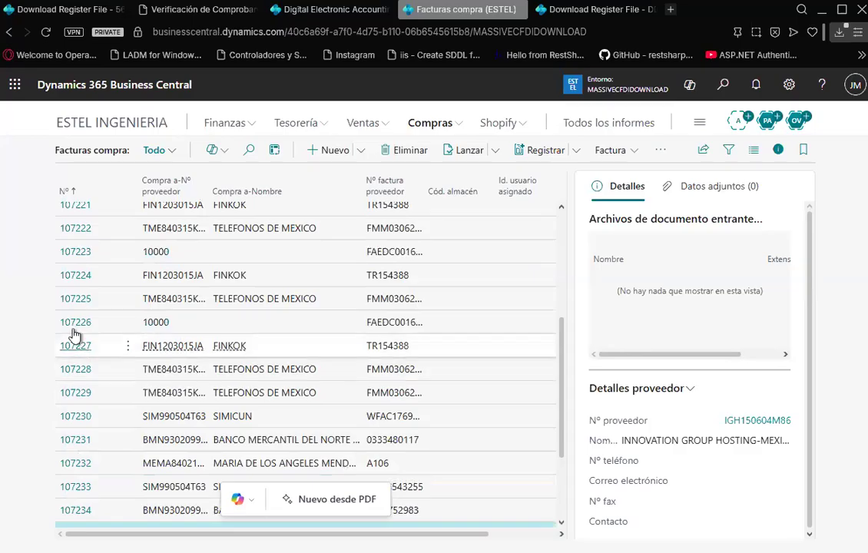
pyautogui.click(74, 332)
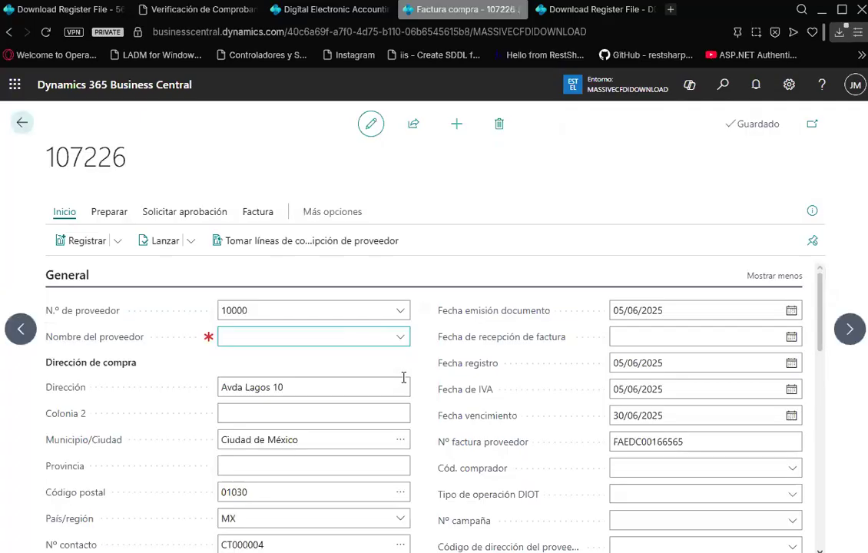
# Clear the PAC fiscal invoice number in the invoice details of purchase invoice 107226
pyautogui.scroll(-2, 403, 382)
pyautogui.scroll(-4, 461, 384)
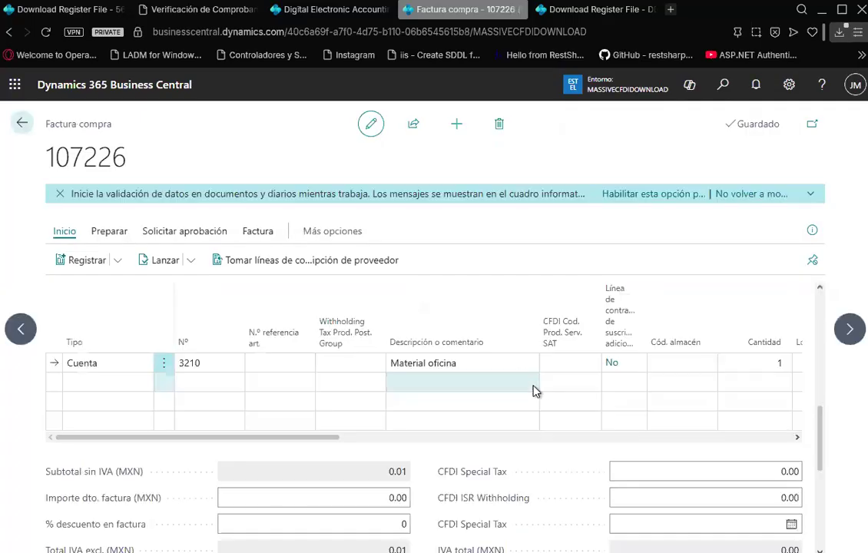
pyautogui.scroll(-5, 536, 392)
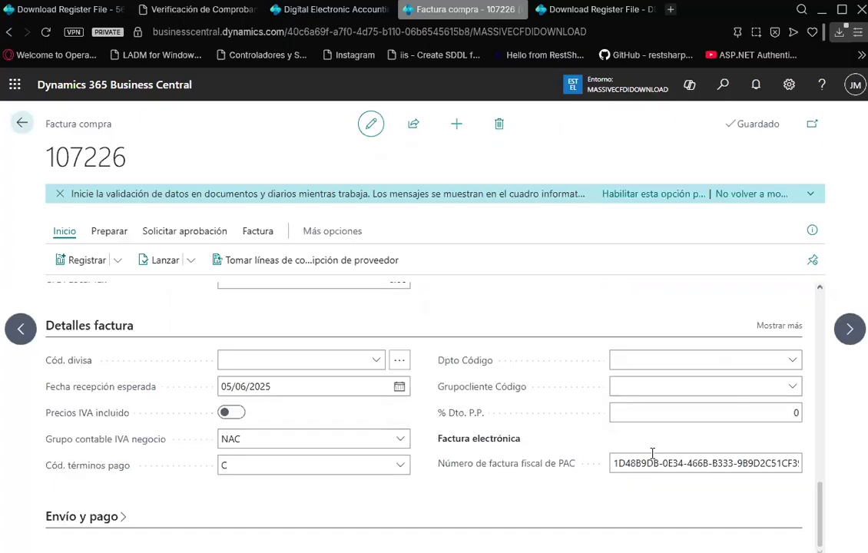
pyautogui.click(612, 470)
pyautogui.hotkey('ctrl', 'a')
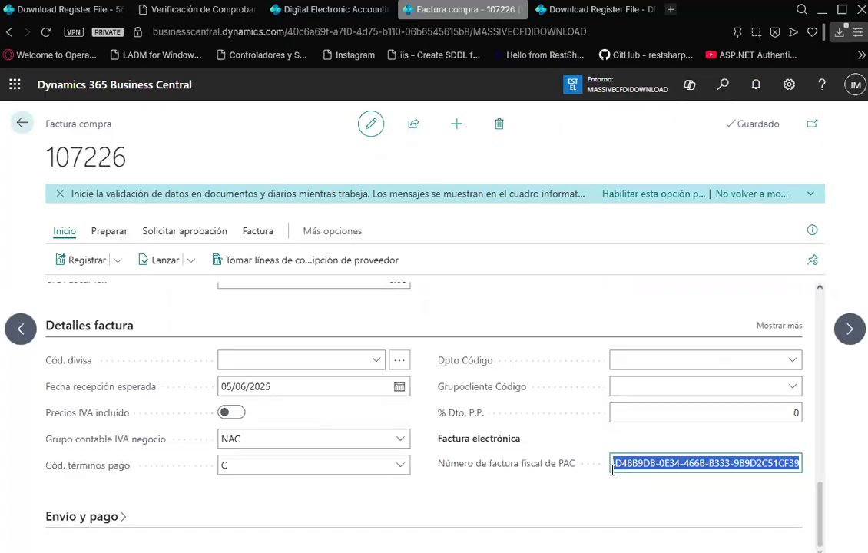
pyautogui.press('BackSpace')
pyautogui.press('Tab')
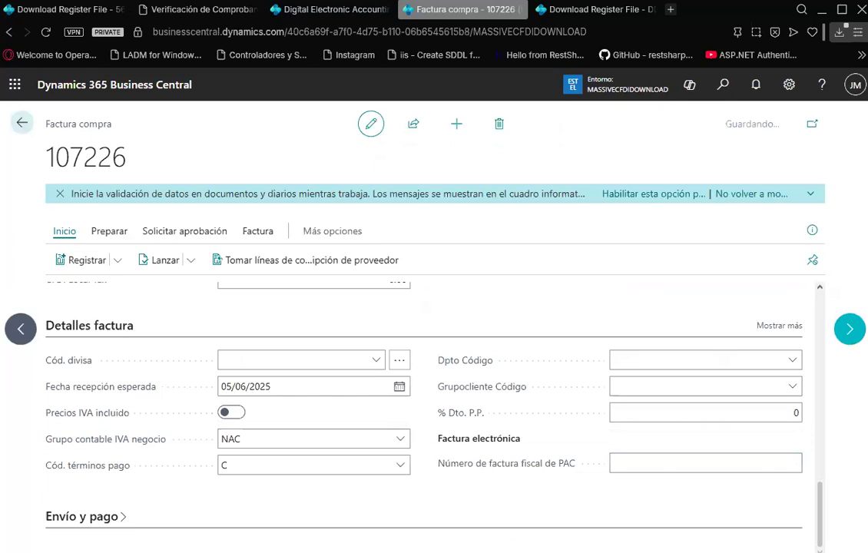
# Go to purchase invoice 107227 for FINKOK and clear its PAC fiscal invoice number
pyautogui.press('Return')
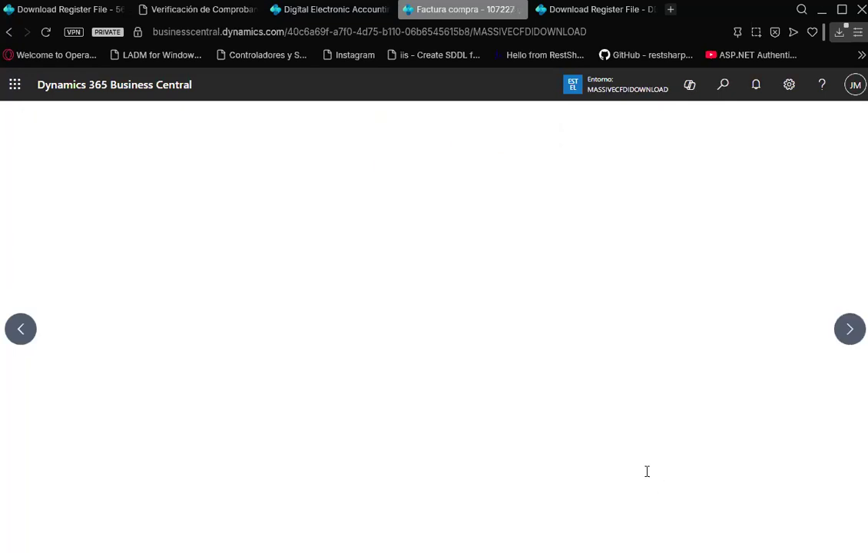
pyautogui.click(643, 461)
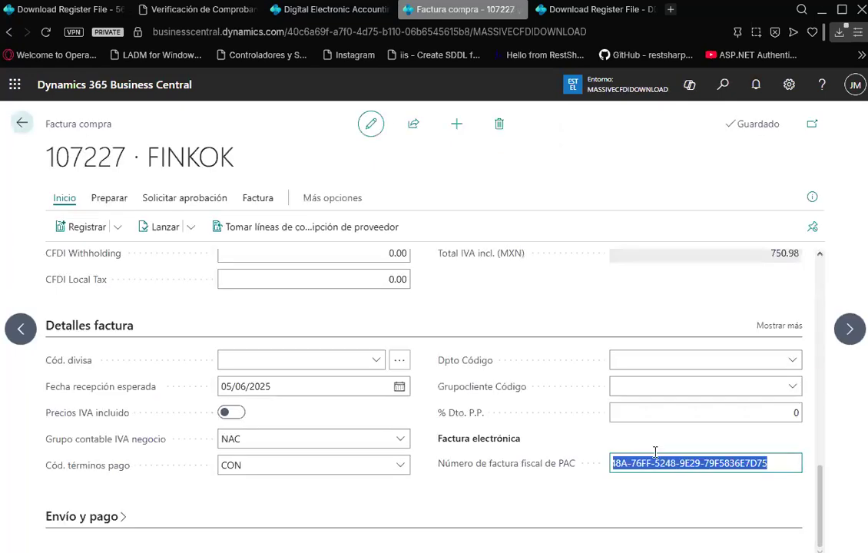
pyautogui.press('BackSpace')
# Go to purchase invoice 107228 for TELEFONOS DE MEXICO, clear its PAC fiscal invoice number, and exit the invoice without posting
pyautogui.click(839, 344)
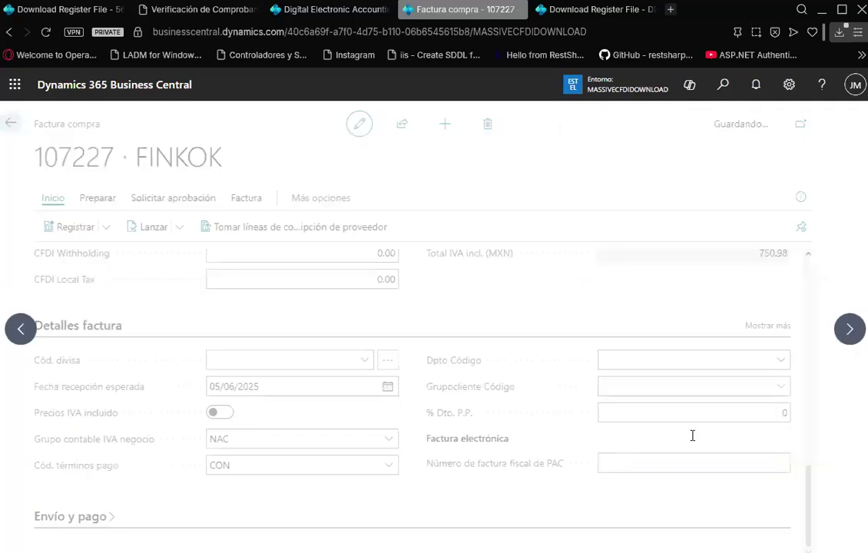
pyautogui.click(643, 461)
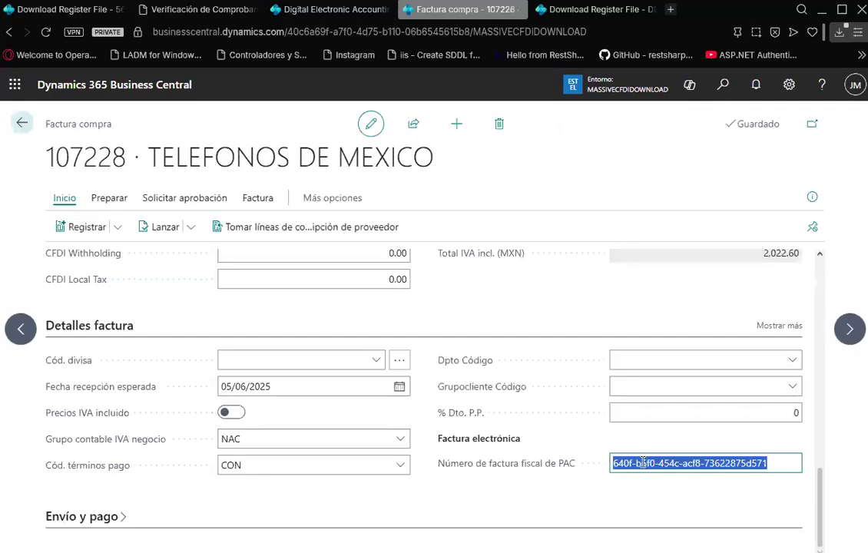
pyautogui.press('BackSpace')
pyautogui.click(20, 122)
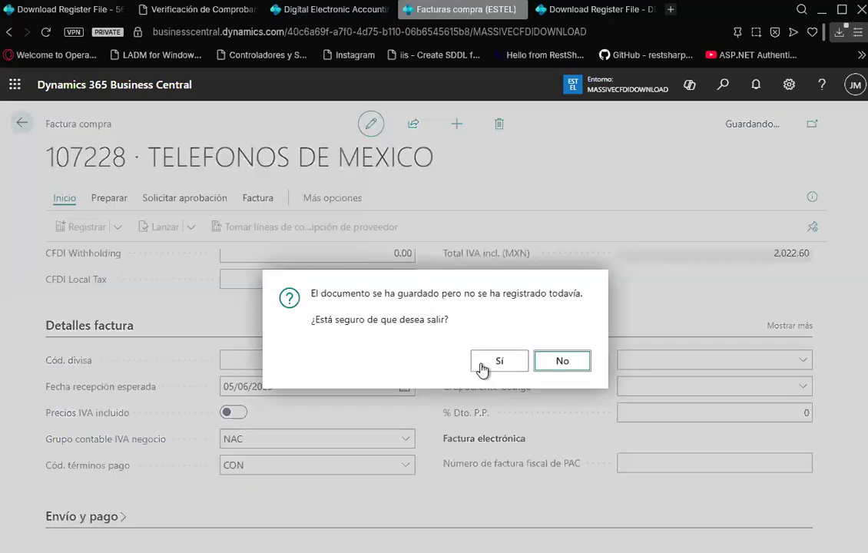
pyautogui.press('Return')
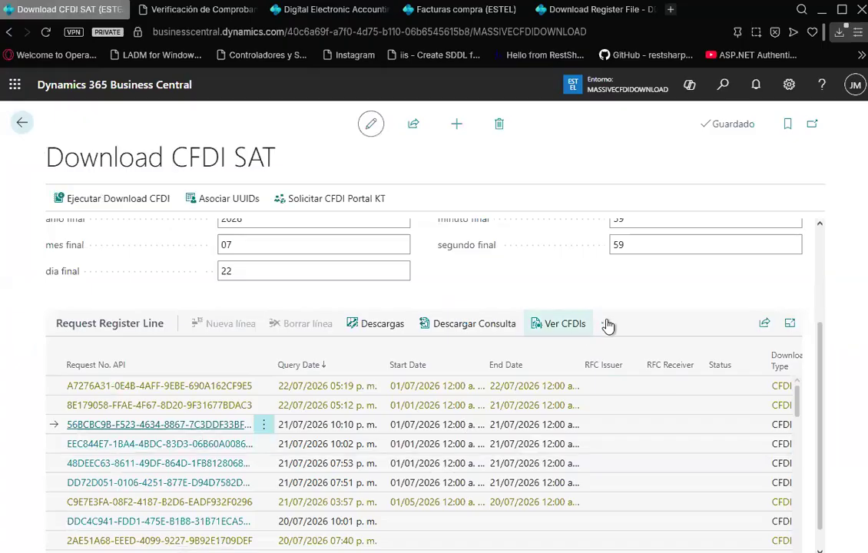
# Create SAT purchase invoices from the request queried on 21/07/2026 at 10:10 p. m. and acknowledge the completion message
pyautogui.click(607, 324)
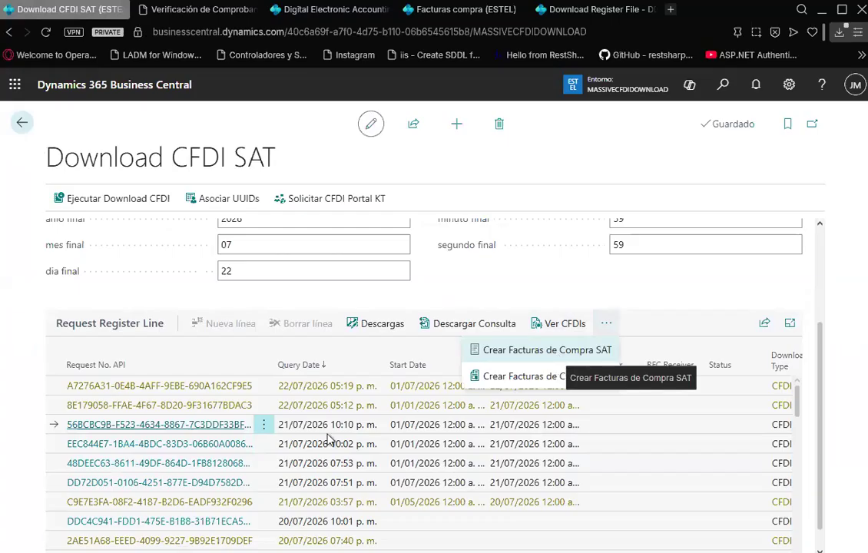
pyautogui.click(443, 425)
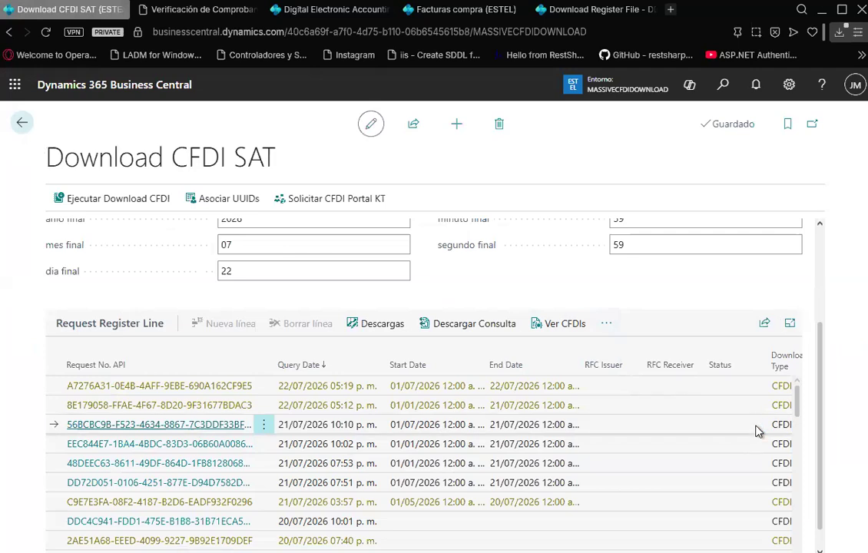
pyautogui.click(606, 331)
pyautogui.click(606, 326)
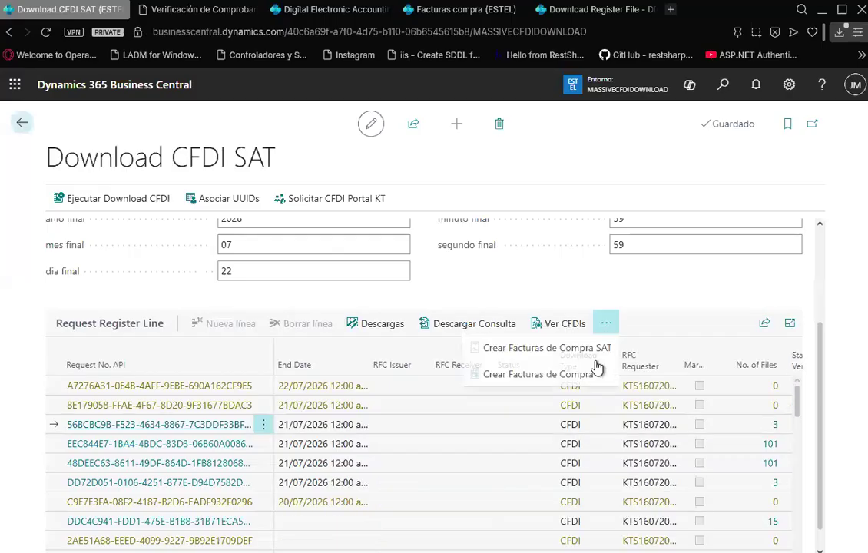
pyautogui.click(579, 353)
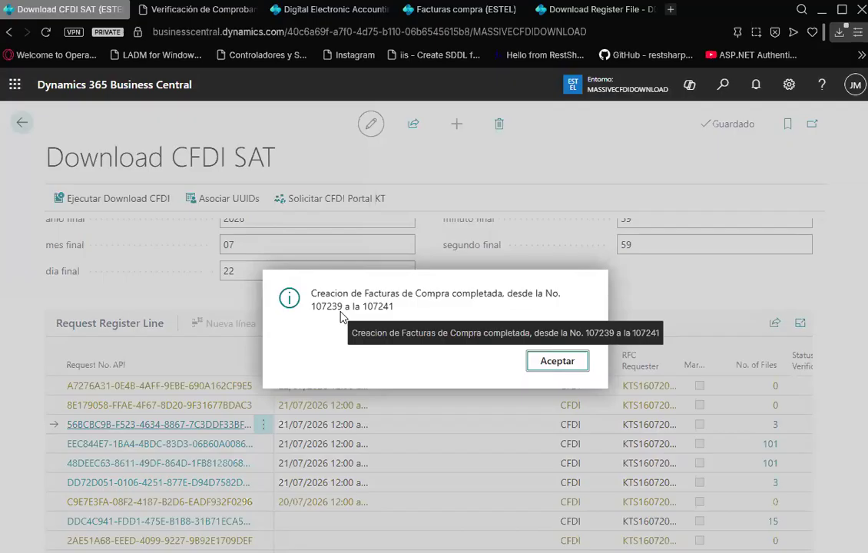
pyautogui.doubleClick(327, 308)
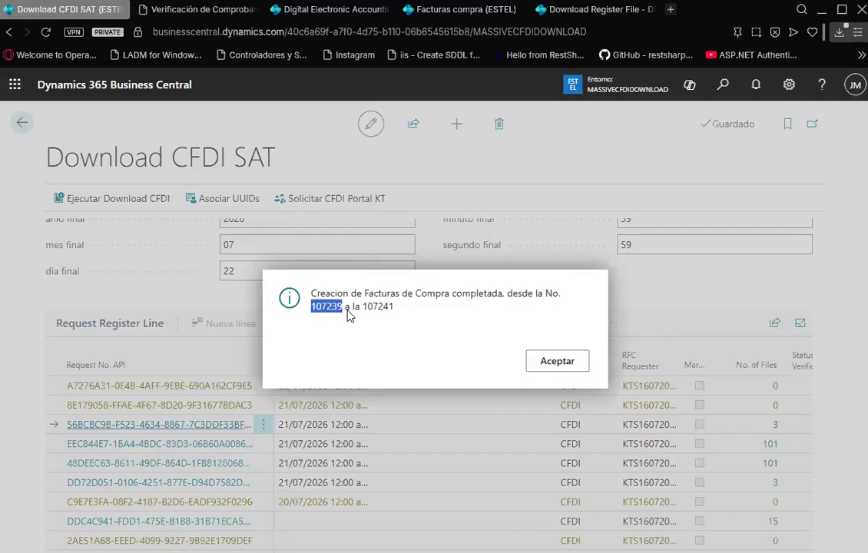
pyautogui.click(572, 370)
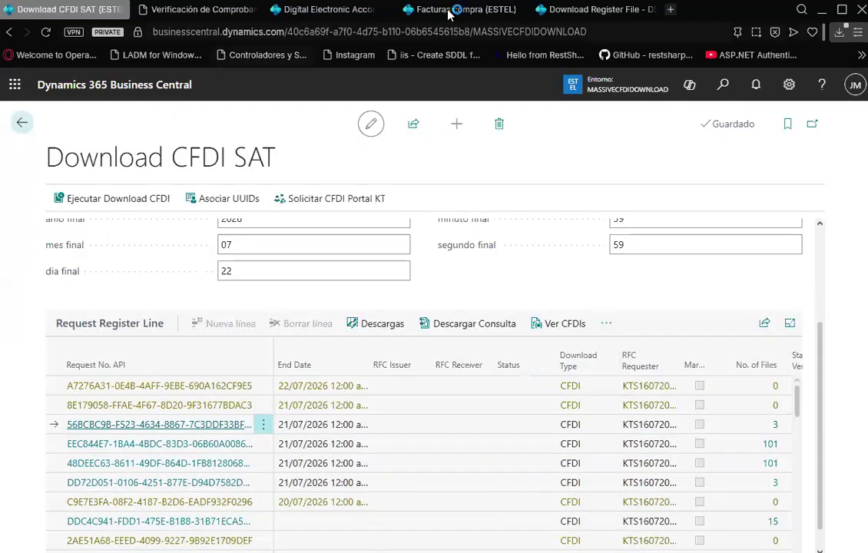
# Switch to the purchase invoices list, open invoice 107239, and review its general vendor and date information
pyautogui.click(466, 14)
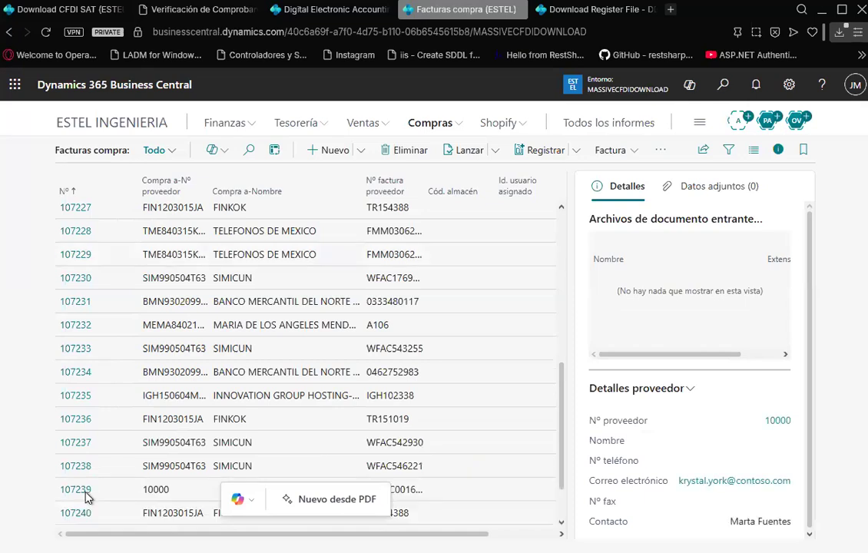
pyautogui.scroll(-2, 77, 454)
pyautogui.click(84, 424)
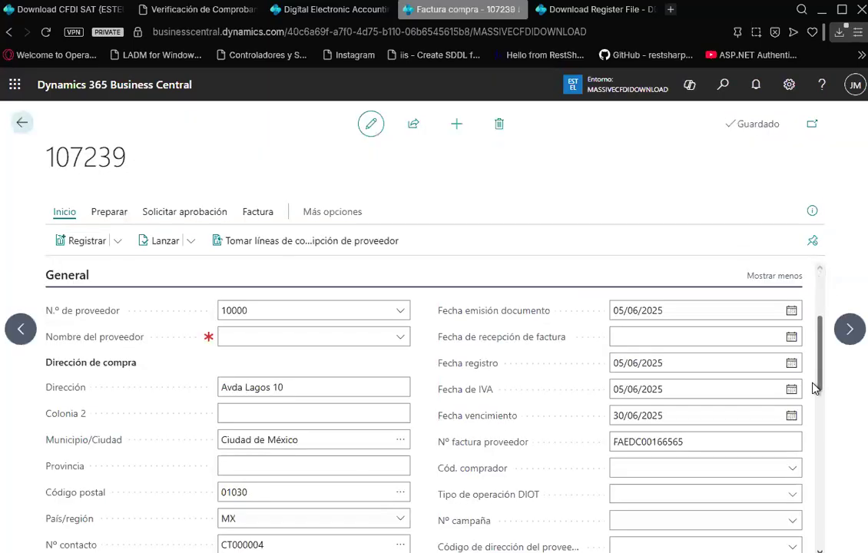
pyautogui.scroll(-5, 459, 369)
pyautogui.scroll(2, 487, 398)
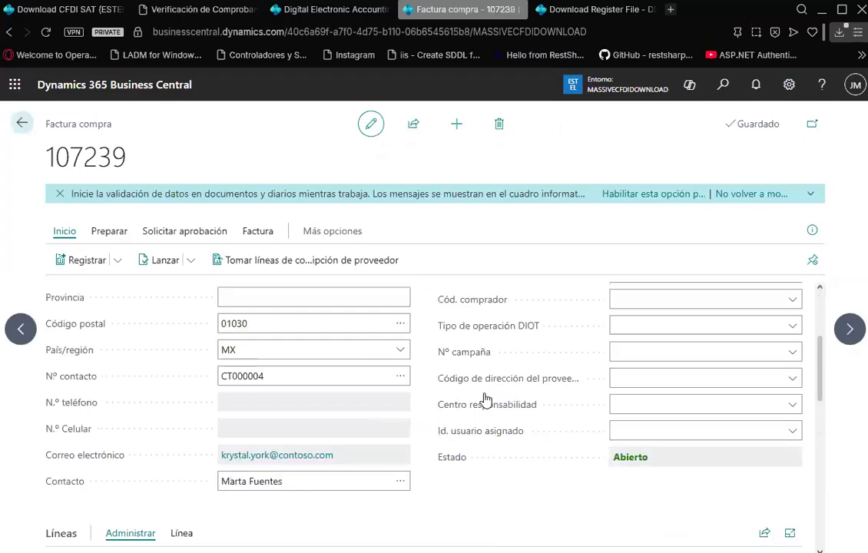
pyautogui.scroll(3, 553, 396)
pyautogui.scroll(-2, 615, 398)
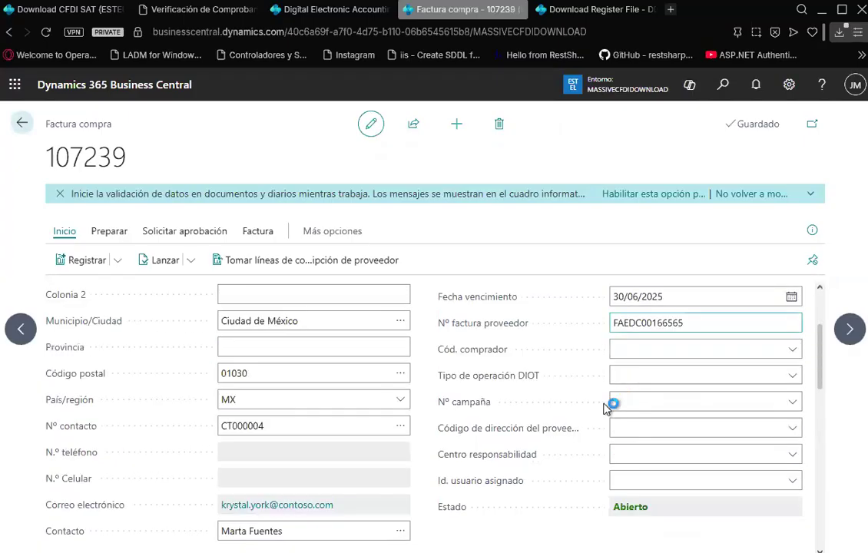
# Examine the line of purchase invoice 107239 across all its columns, including account, quantity, amounts and CFDI product code
pyautogui.scroll(-4, 323, 431)
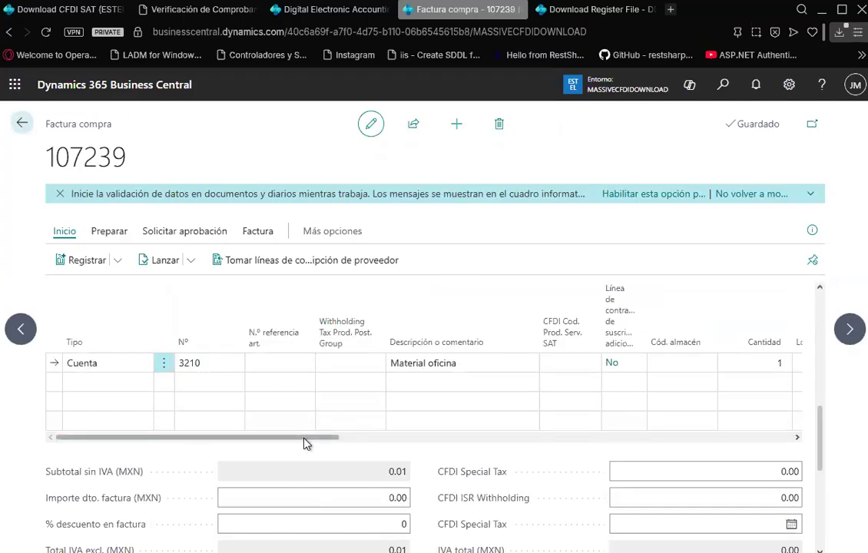
pyautogui.hscroll(5, 645, 432)
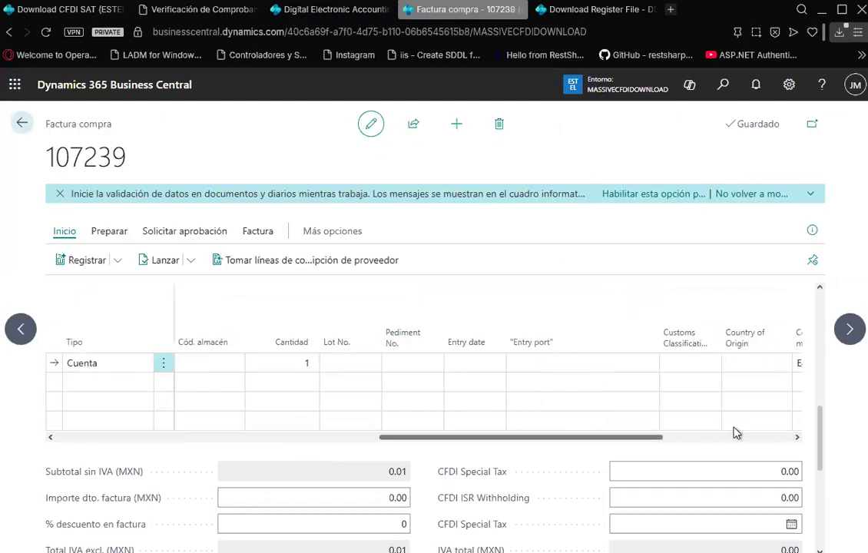
pyautogui.hscroll(5, 646, 438)
pyautogui.scroll(-1, 471, 457)
pyautogui.hscroll(3, 471, 457)
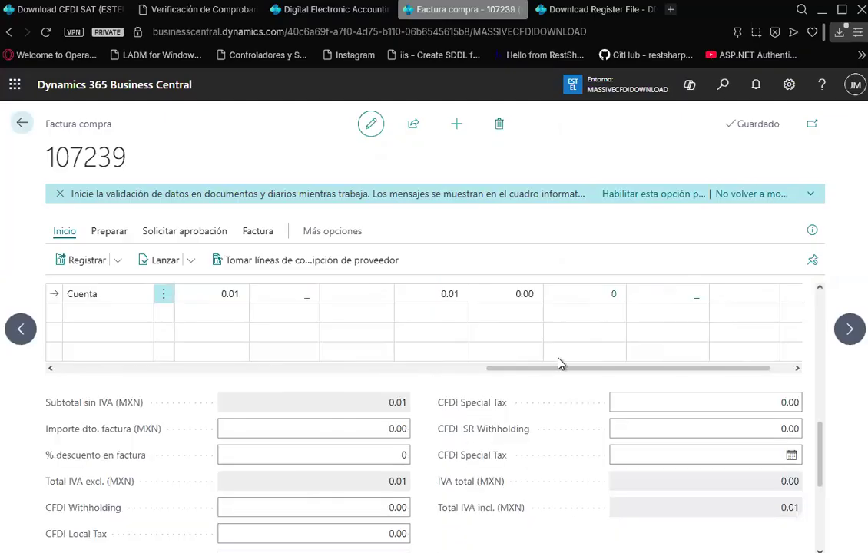
pyautogui.hscroll(-2, 388, 380)
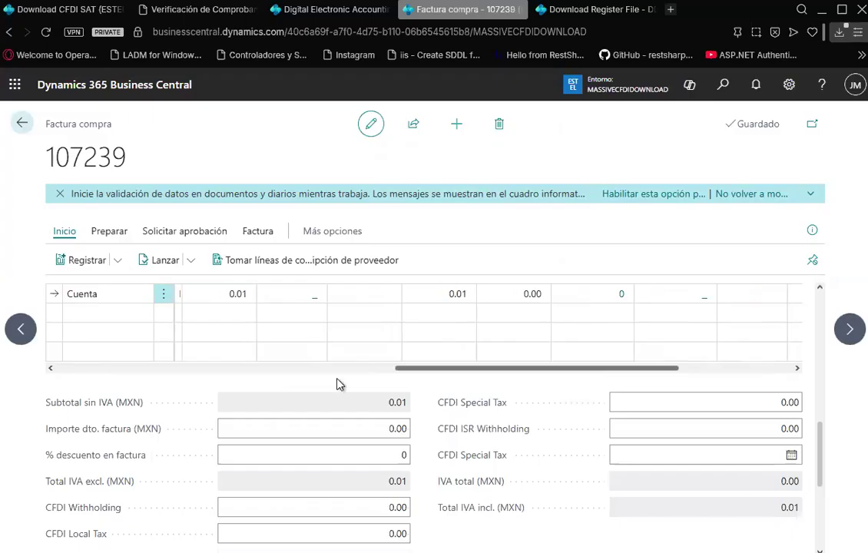
pyautogui.hscroll(-4, 300, 382)
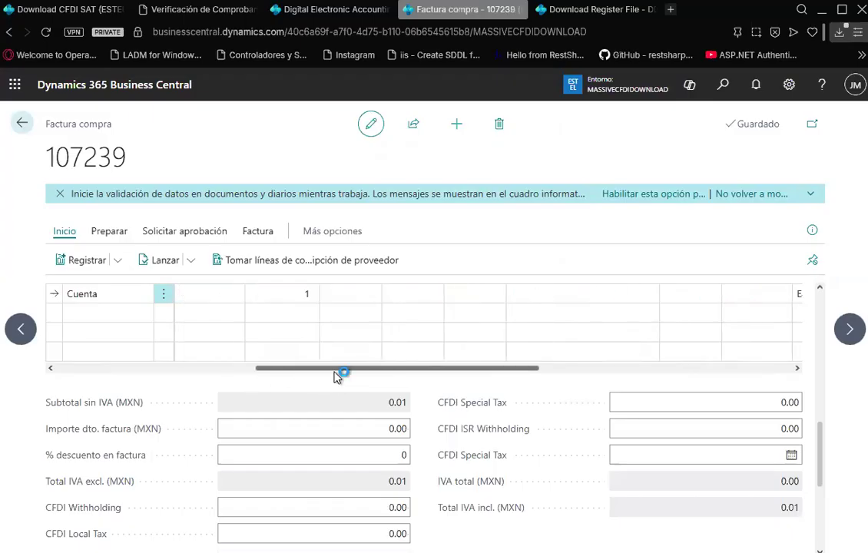
pyautogui.hscroll(3, 639, 311)
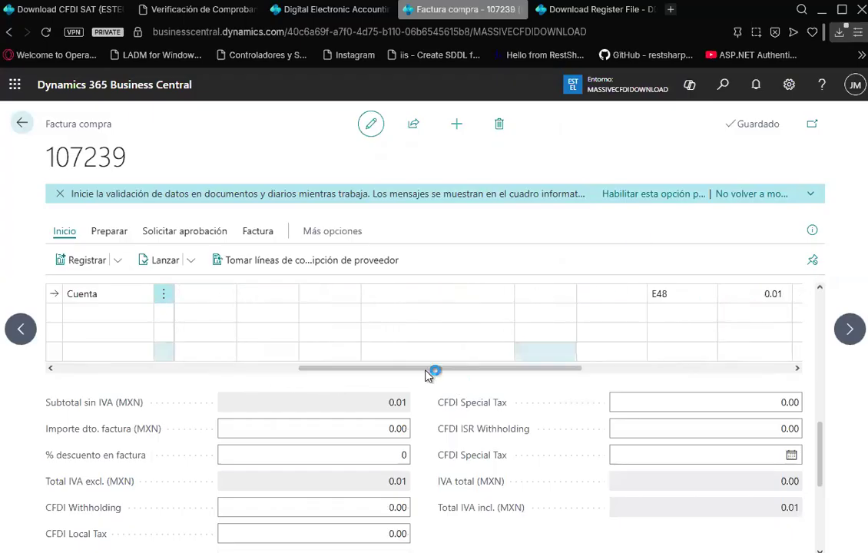
pyautogui.click(294, 373)
pyautogui.click(231, 377)
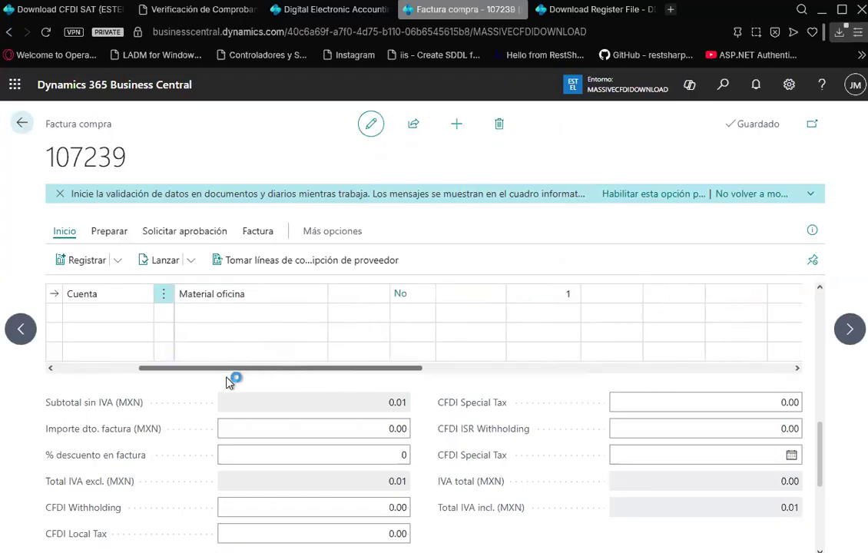
pyautogui.hscroll(-1, 269, 353)
pyautogui.scroll(1, 300, 342)
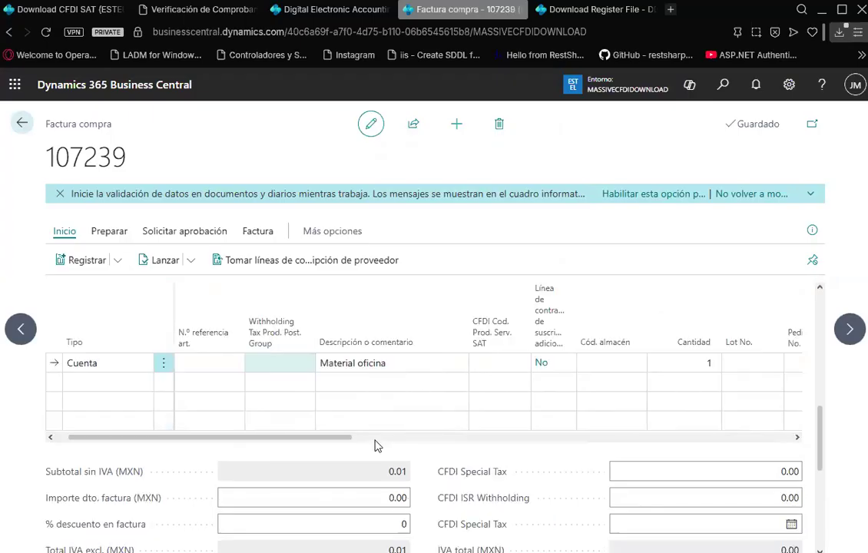
pyautogui.moveTo(217, 438); pyautogui.dragTo(184, 442)
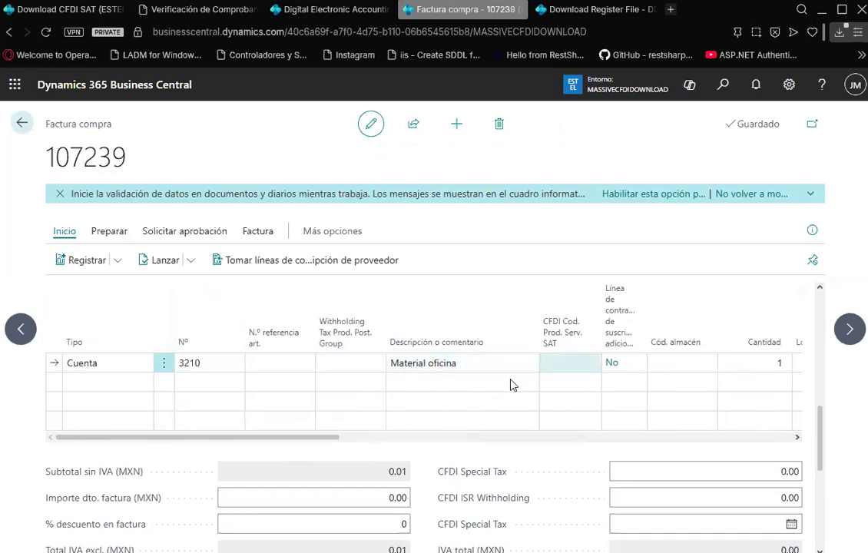
pyautogui.click(545, 368)
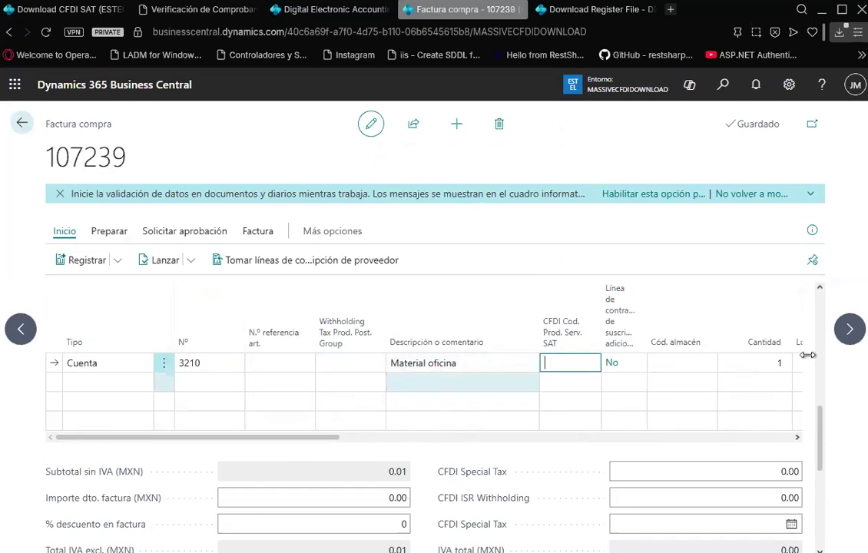
# Check the PAC fiscal invoice number on invoices 107239, 107240 and 107241, and return to the purchase invoices list
pyautogui.scroll(-4, 644, 527)
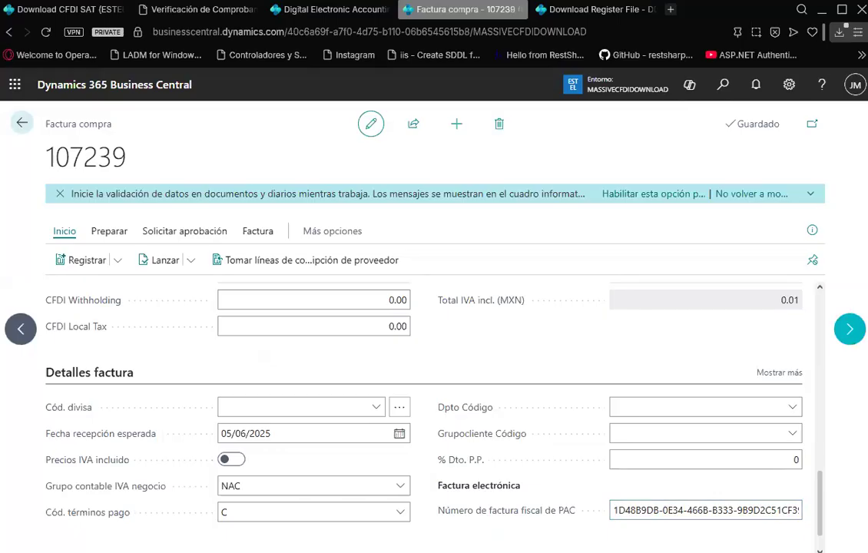
pyautogui.click(850, 329)
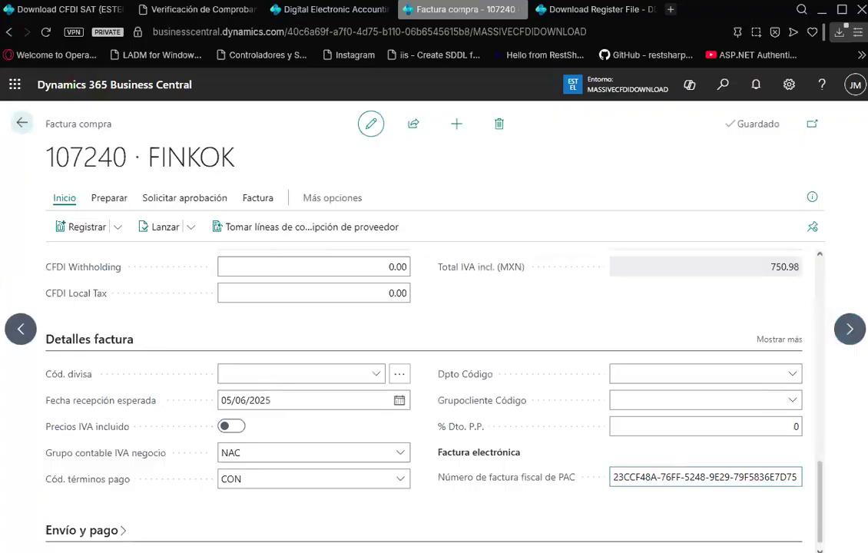
pyautogui.click(849, 329)
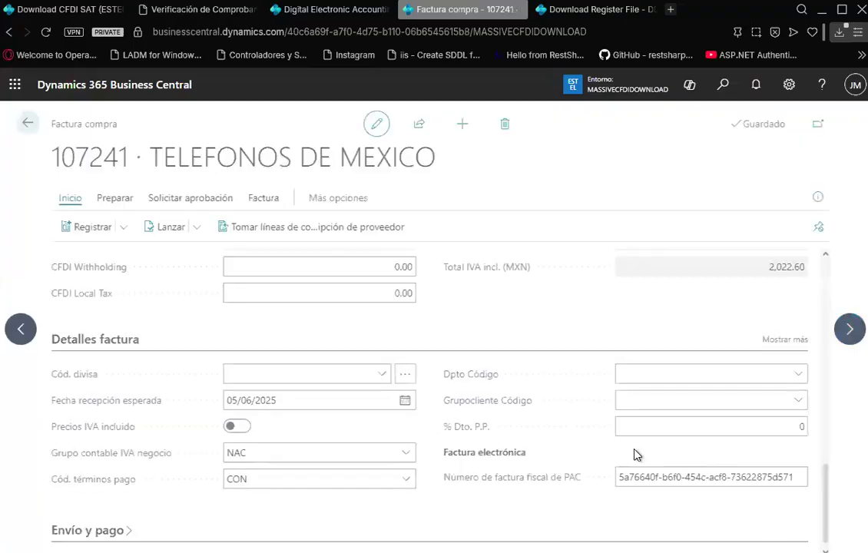
pyautogui.click(620, 482)
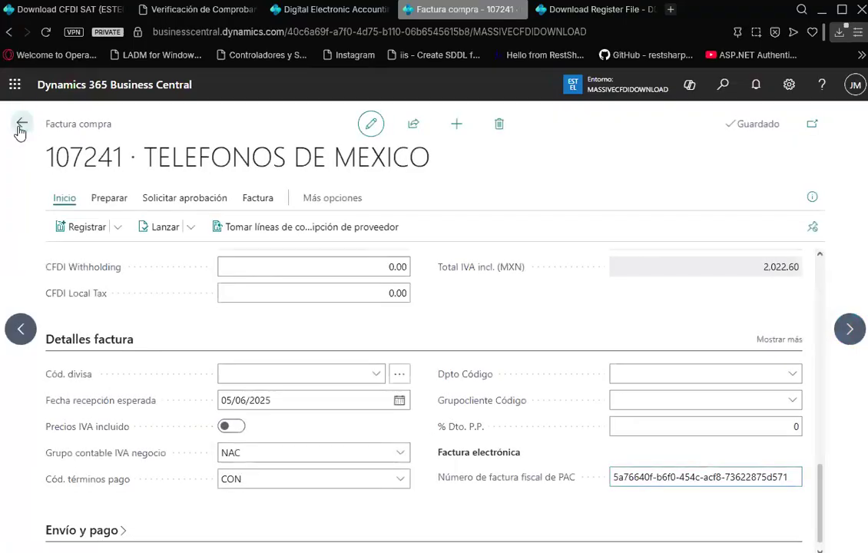
pyautogui.press('Escape')
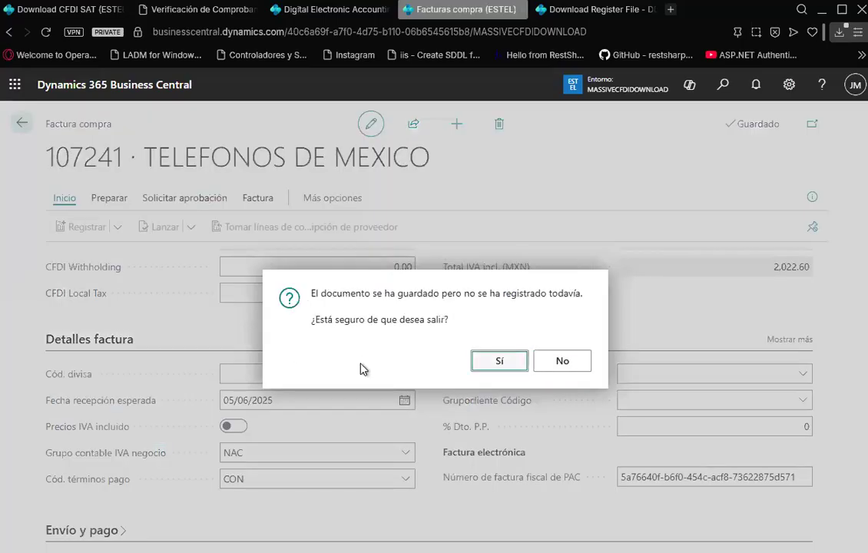
pyautogui.press('Return')
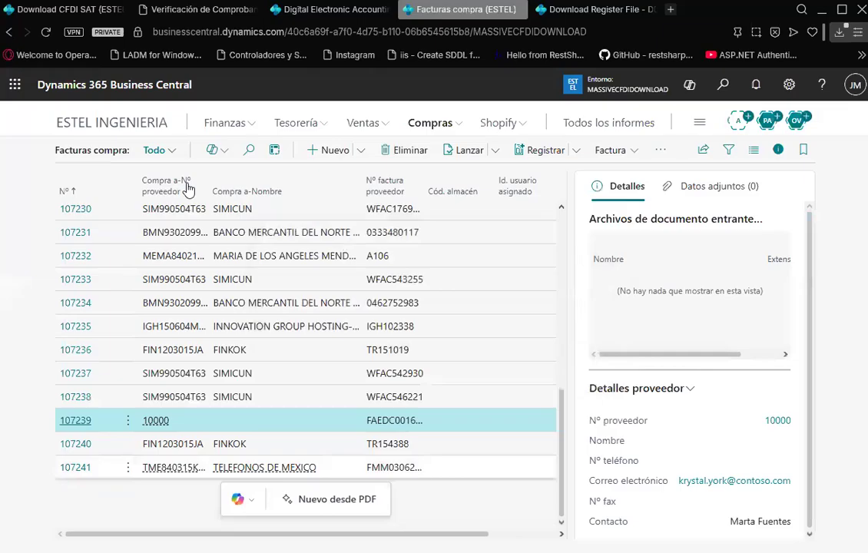
# Return to Download CFDI SAT and create SAT purchase invoices from the request queried on 21/07/2026 at 07:53 p. m
pyautogui.click(77, 12)
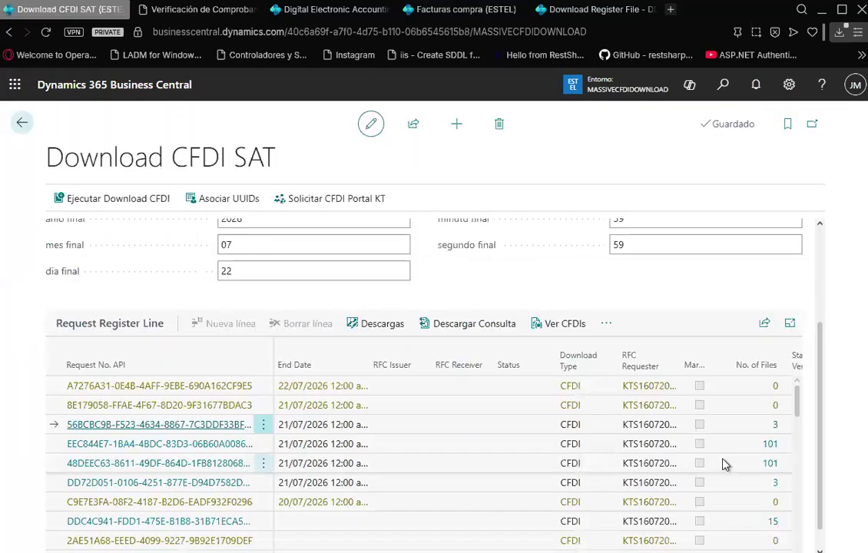
pyautogui.click(772, 465)
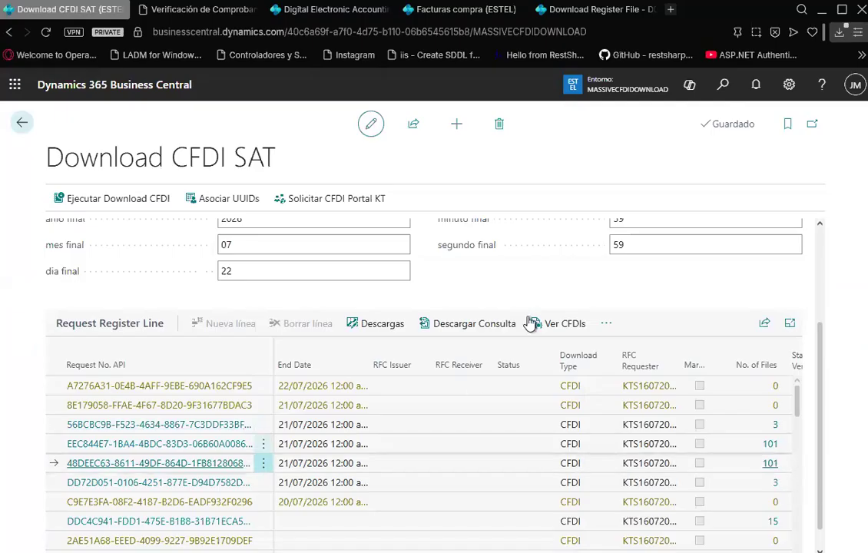
pyautogui.click(606, 324)
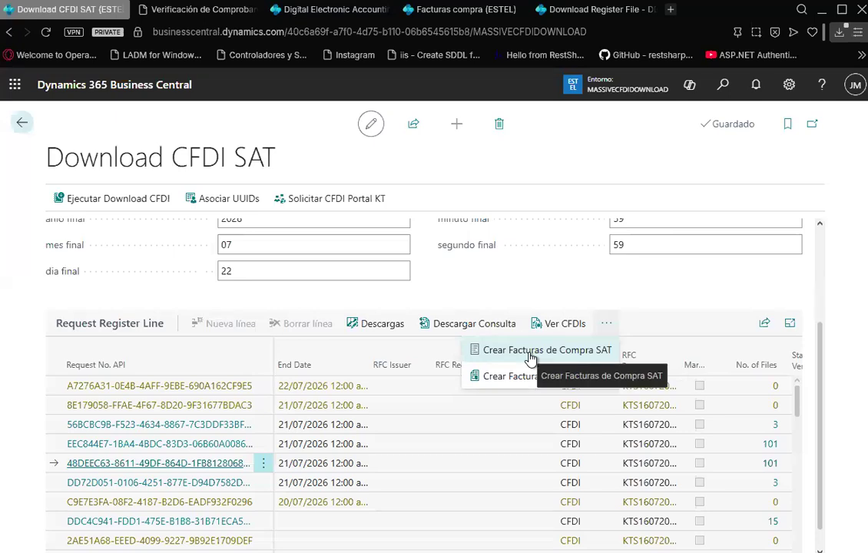
pyautogui.click(532, 356)
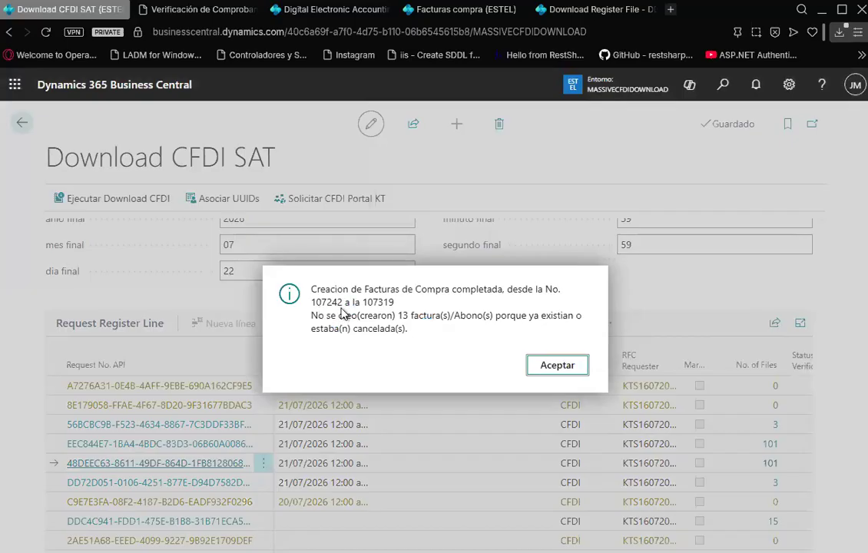
pyautogui.moveTo(344, 302); pyautogui.dragTo(332, 302)
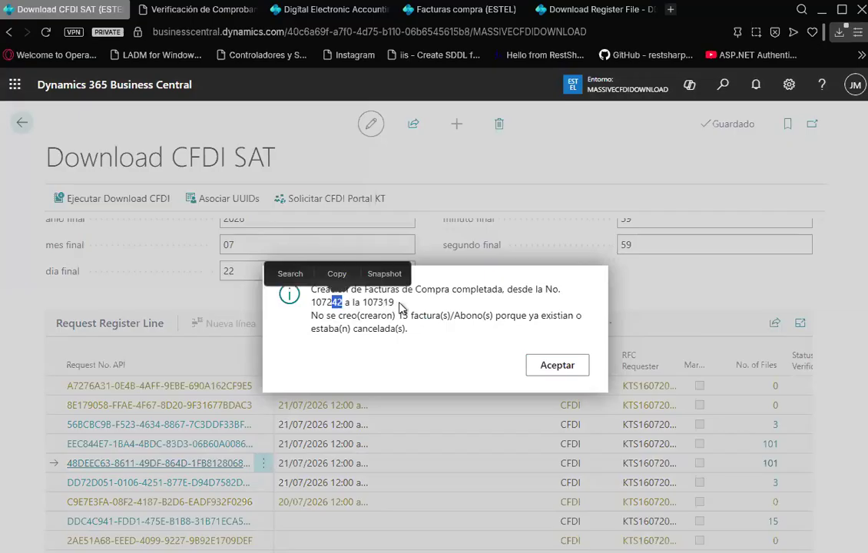
# Read the purchase invoice creation message for the created number range and the skipped documents, and dismiss it
pyautogui.click(336, 302)
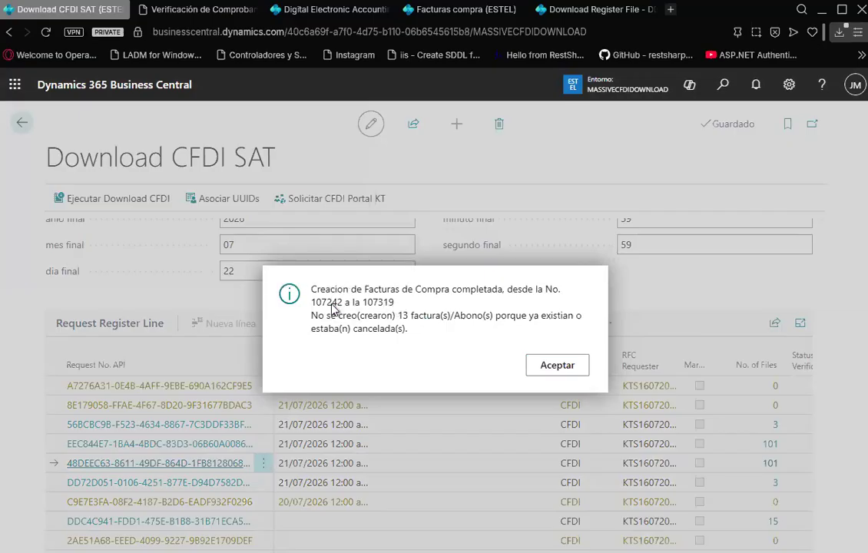
pyautogui.moveTo(337, 302); pyautogui.dragTo(343, 302)
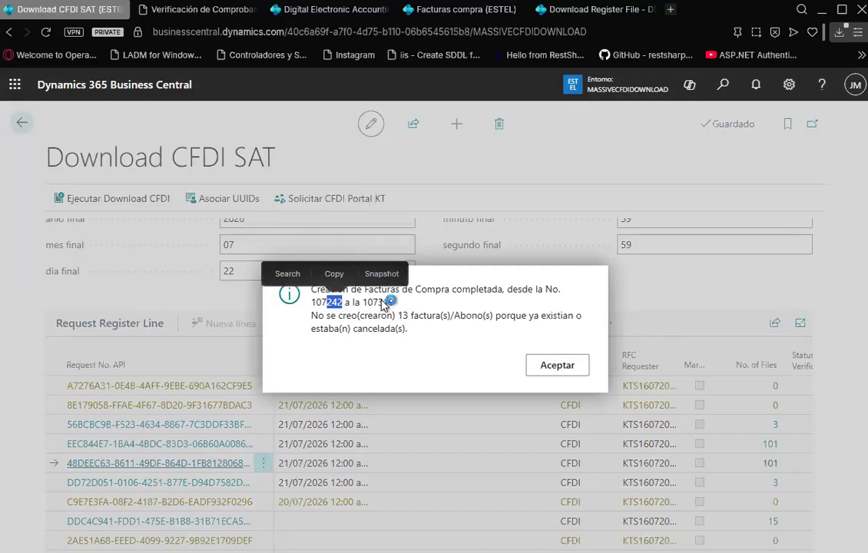
pyautogui.moveTo(377, 302); pyautogui.dragTo(398, 311)
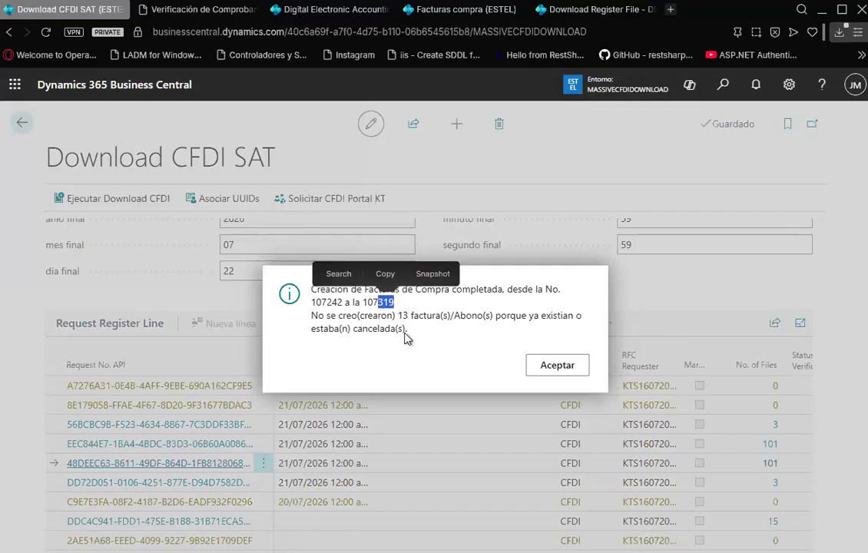
pyautogui.click(399, 317)
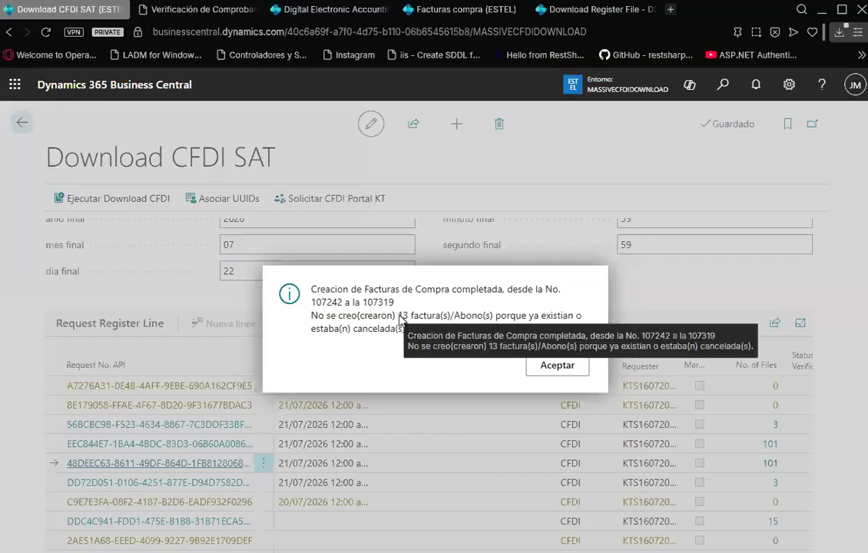
pyautogui.moveTo(400, 316); pyautogui.dragTo(424, 336)
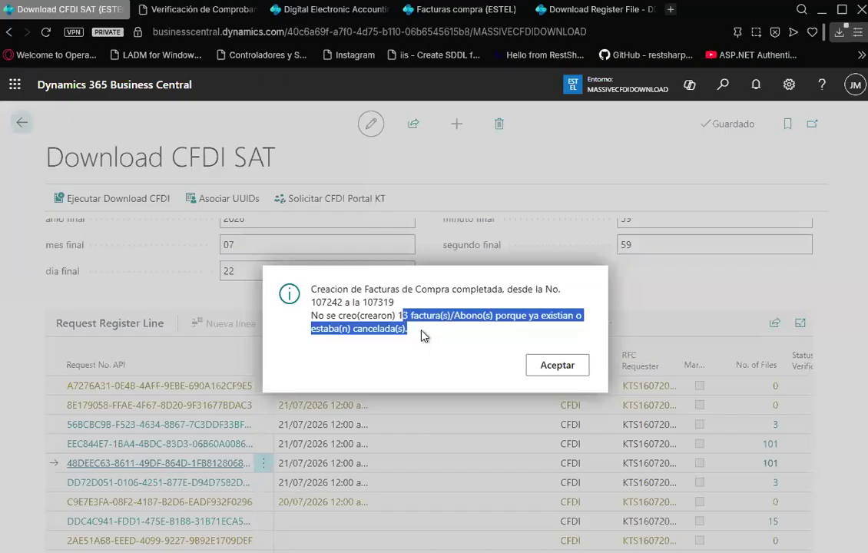
pyautogui.click(398, 323)
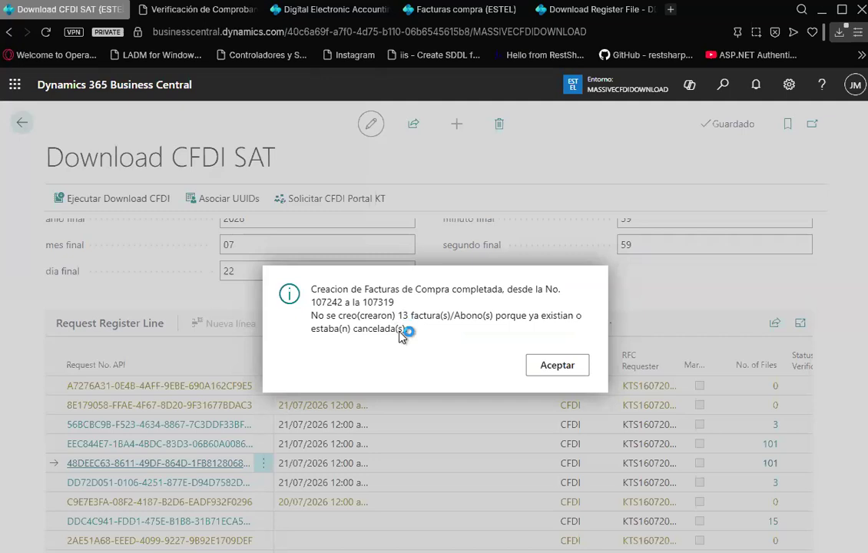
pyautogui.moveTo(398, 316); pyautogui.dragTo(406, 338)
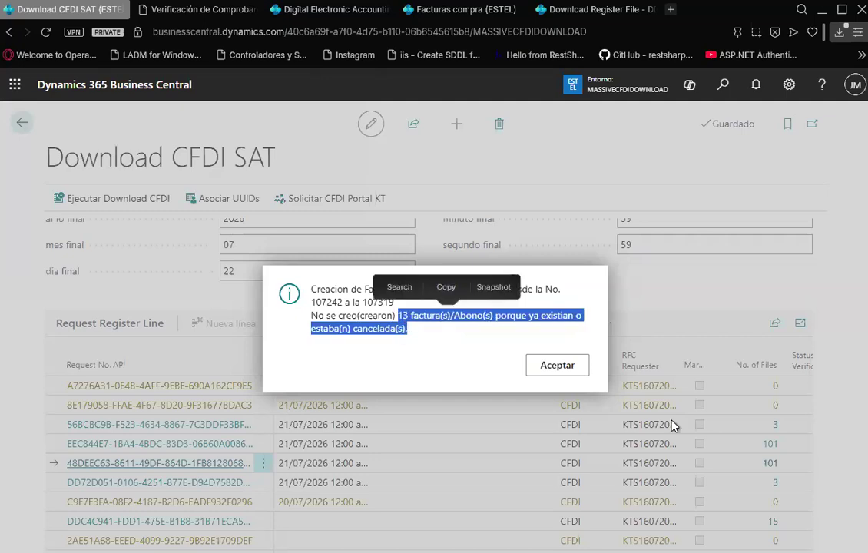
pyautogui.press('Escape')
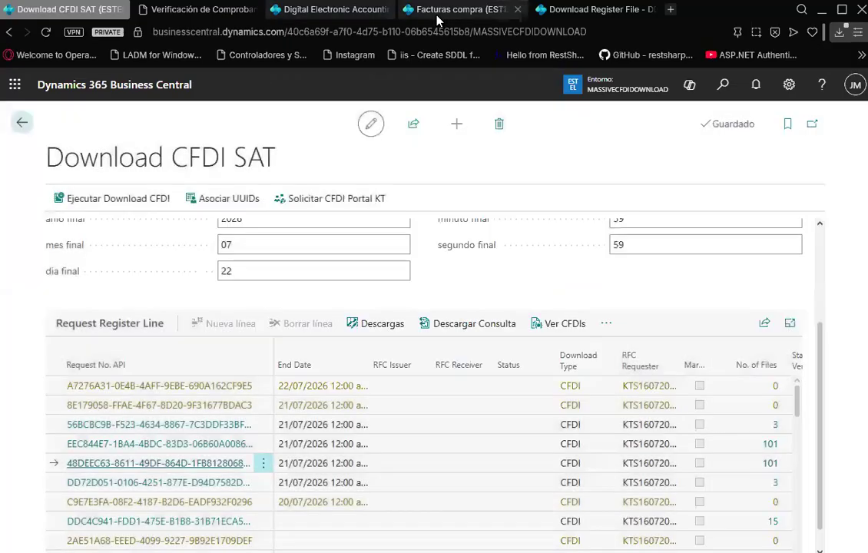
# Switch to the purchase invoices list and look through the newly created invoices following 107241
pyautogui.click(436, 16)
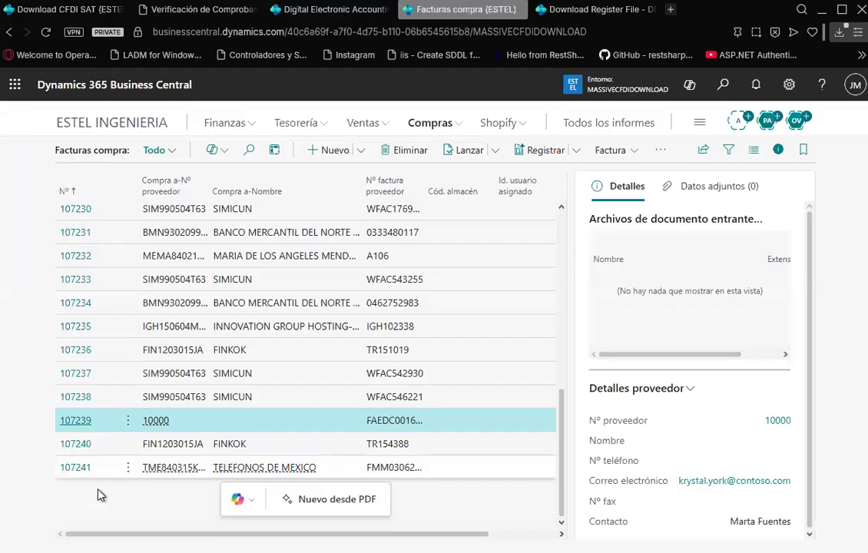
pyautogui.click(141, 470)
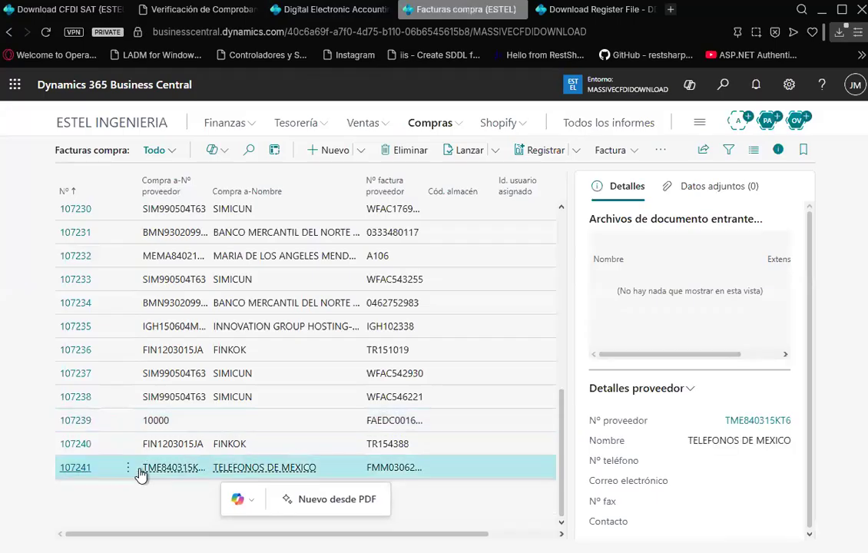
pyautogui.scroll(-1, 143, 471)
pyautogui.scroll(-2, 144, 470)
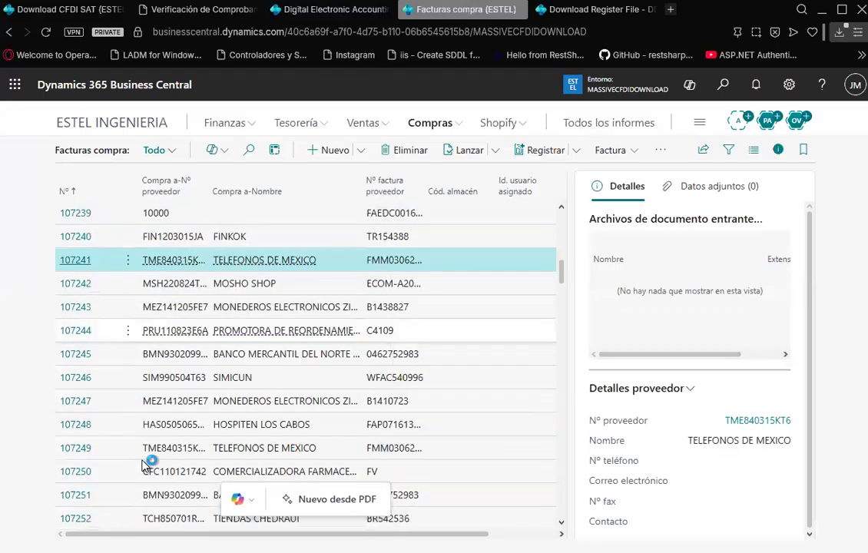
pyautogui.scroll(-1, 179, 323)
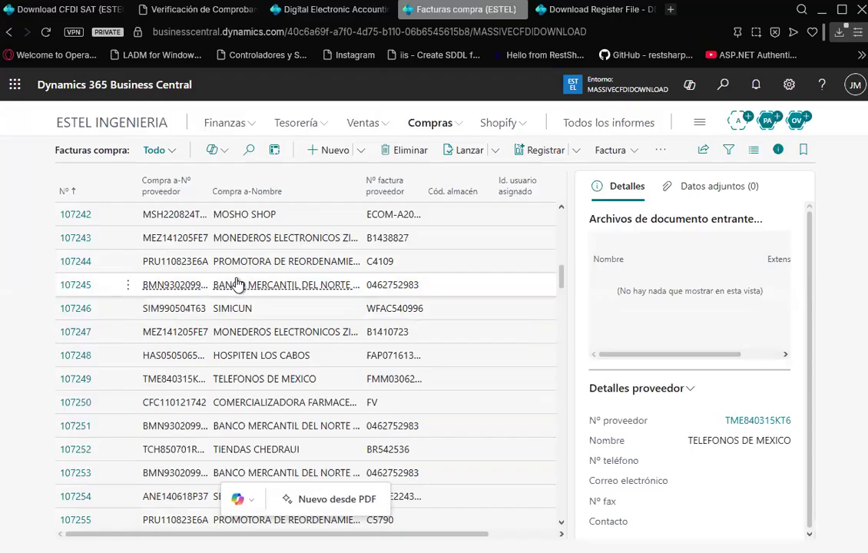
# Open purchase invoice 107244 and examine its line and totals
pyautogui.click(76, 261)
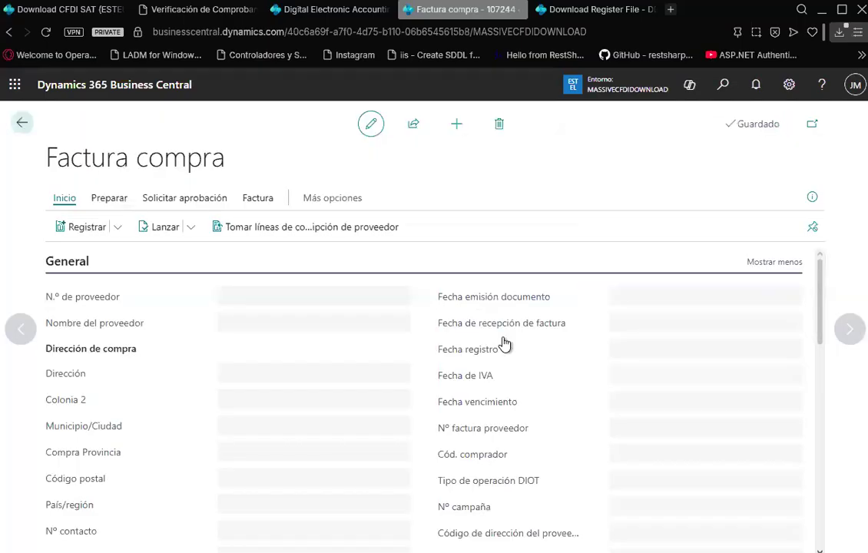
pyautogui.scroll(-4, 527, 386)
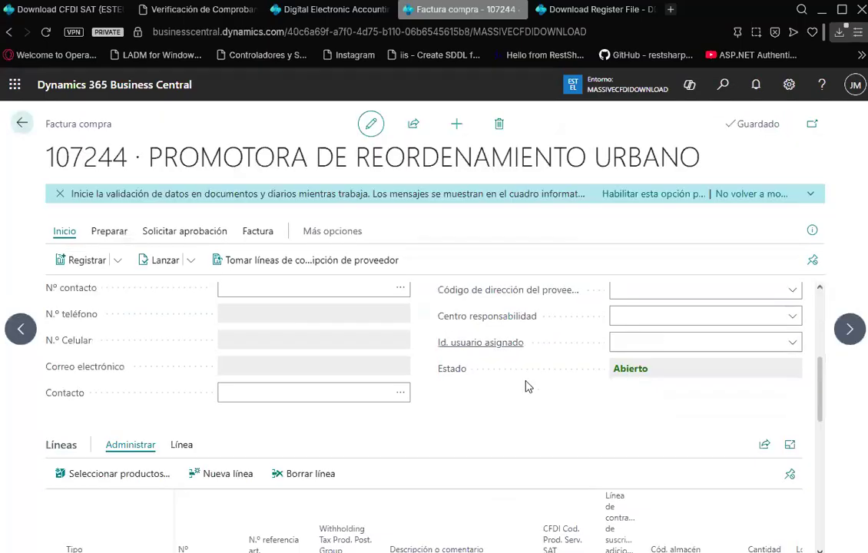
pyautogui.scroll(-2, 476, 372)
pyautogui.scroll(-1, 730, 318)
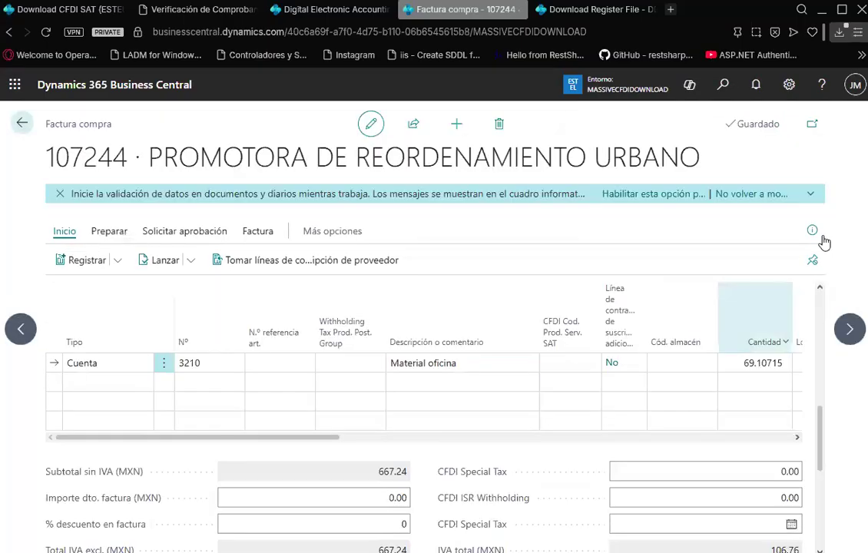
# Check the totals and PAC fiscal invoice number on invoice 107245 and the totals on invoice 107246
pyautogui.click(850, 329)
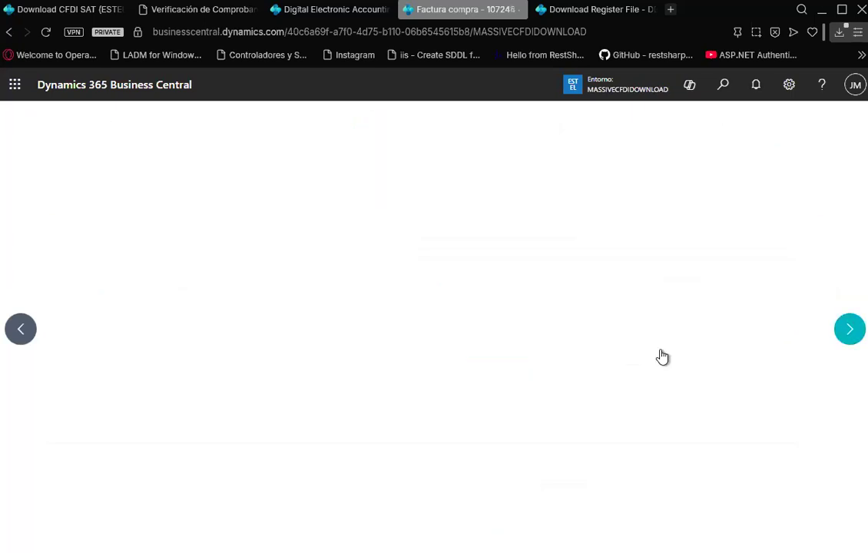
pyautogui.scroll(-2, 651, 367)
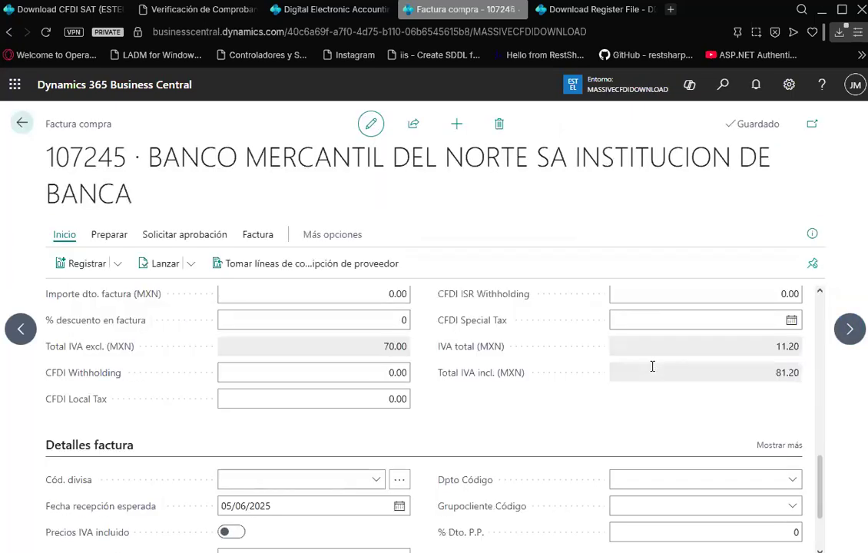
pyautogui.scroll(-2, 599, 364)
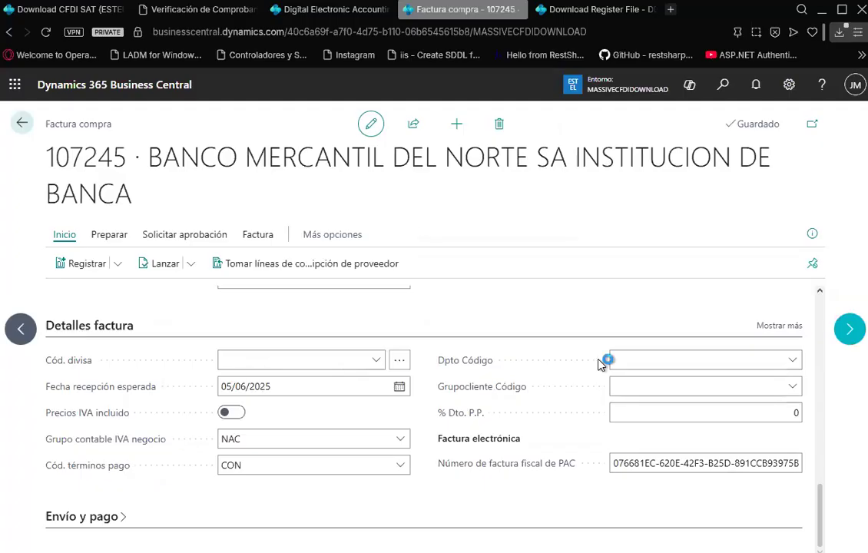
pyautogui.scroll(2, 599, 390)
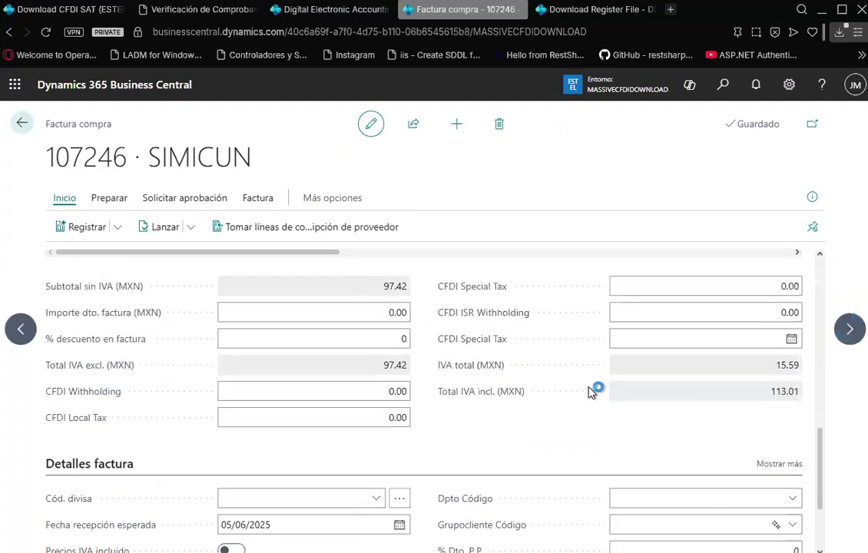
pyautogui.scroll(4, 783, 333)
# Check invoice 107247's PAC fiscal invoice number and its line's unit of measure, unit cost and amount excluding VAT
pyautogui.click(848, 329)
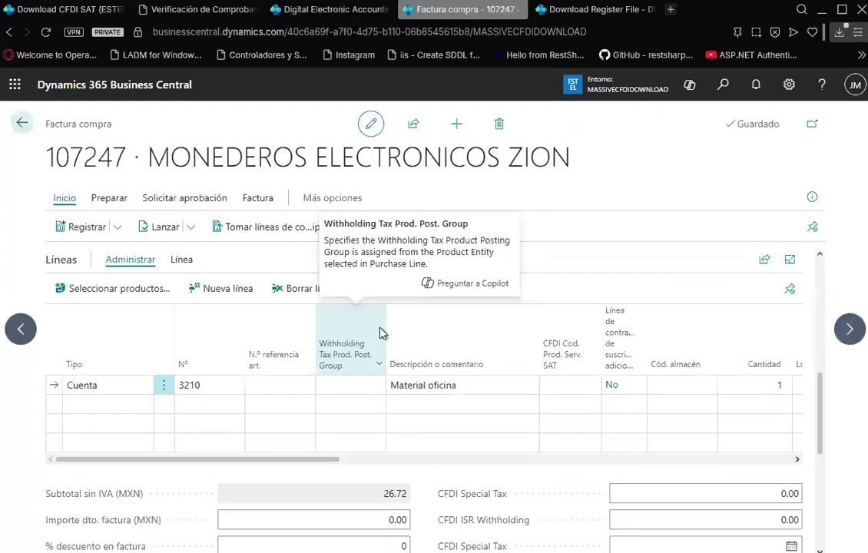
pyautogui.scroll(-5, 379, 334)
pyautogui.scroll(-1, 267, 414)
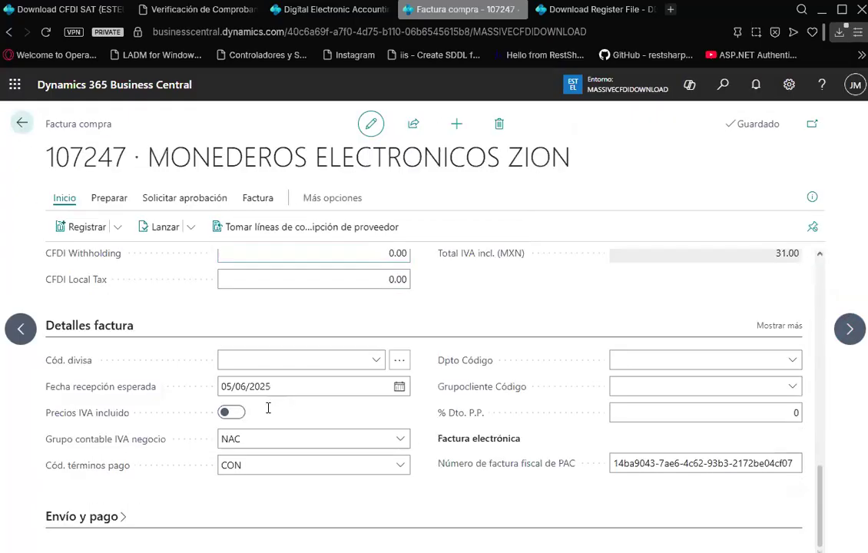
pyautogui.scroll(4, 271, 391)
pyautogui.hscroll(5, 388, 384)
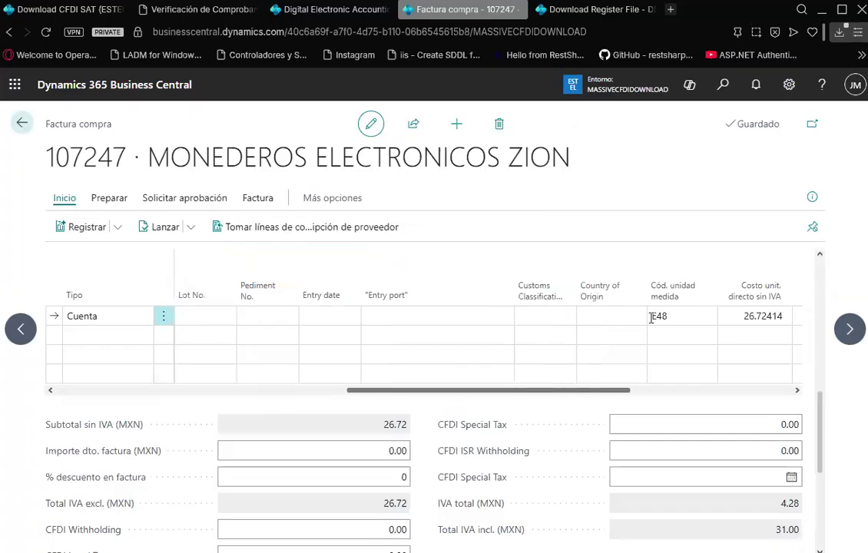
pyautogui.hscroll(3, 652, 317)
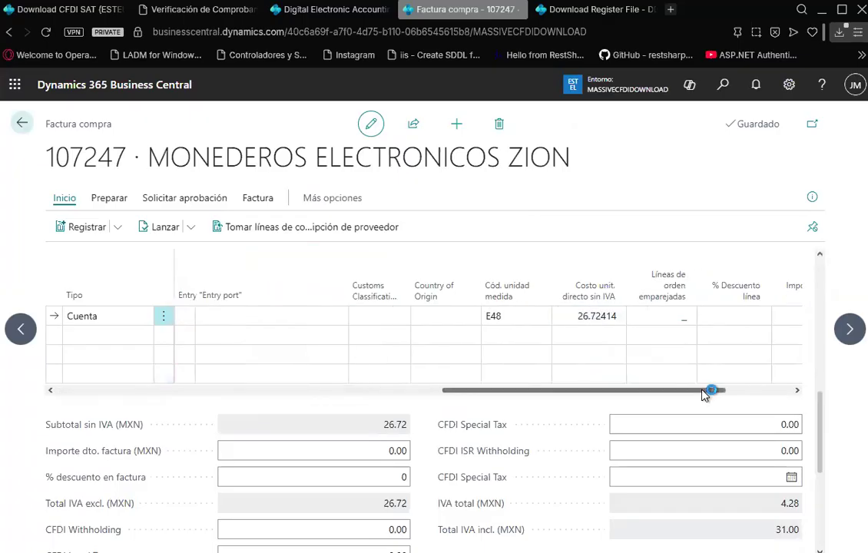
pyautogui.hscroll(3, 730, 393)
pyautogui.click(511, 319)
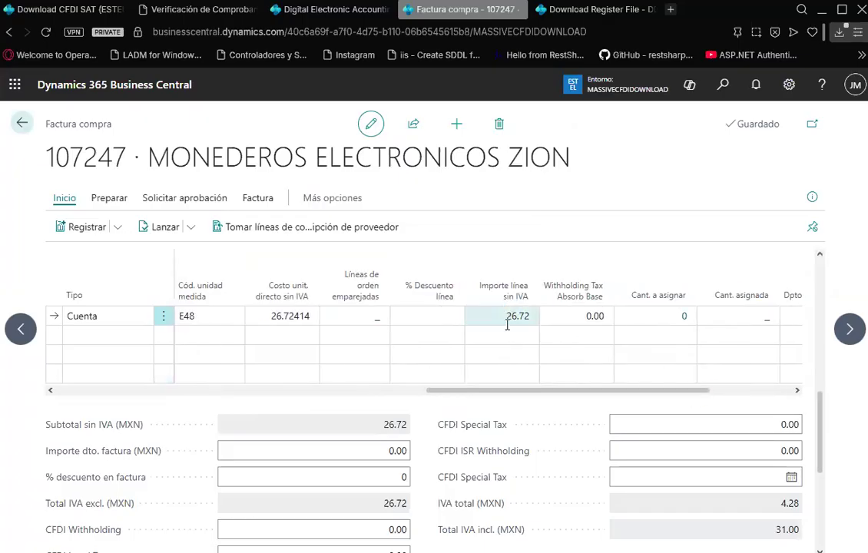
pyautogui.click(487, 316)
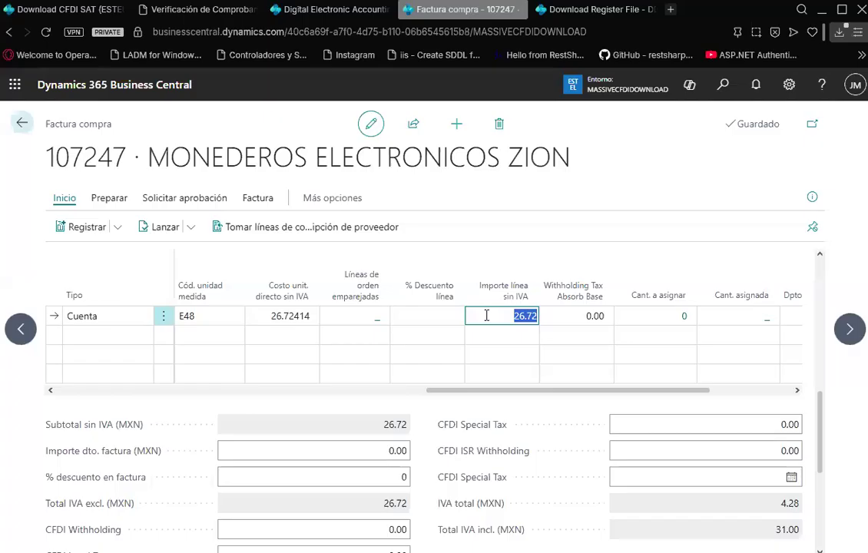
# Examine the lines of invoices 107248 and 107249, checking the default account in the Digital Electronic Accounting and Massive Download setup
pyautogui.click(850, 329)
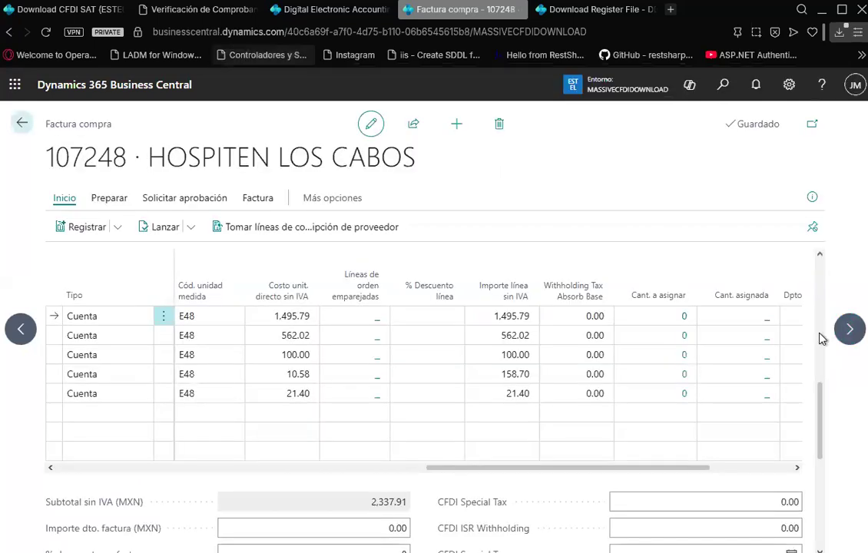
pyautogui.moveTo(629, 475); pyautogui.dragTo(215, 487)
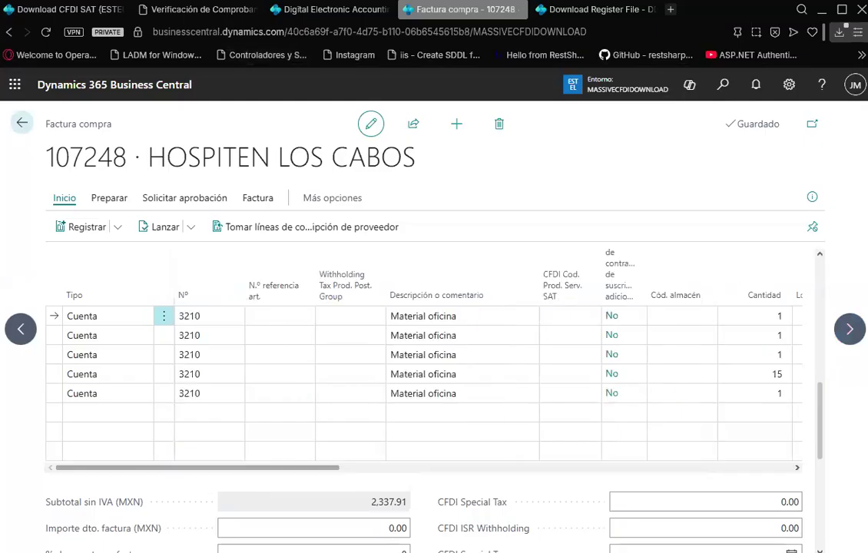
pyautogui.click(850, 328)
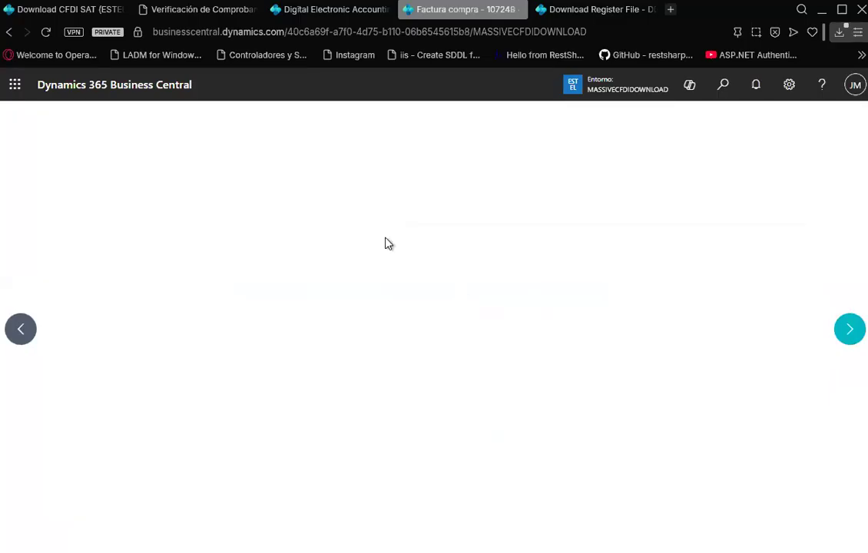
pyautogui.click(303, 16)
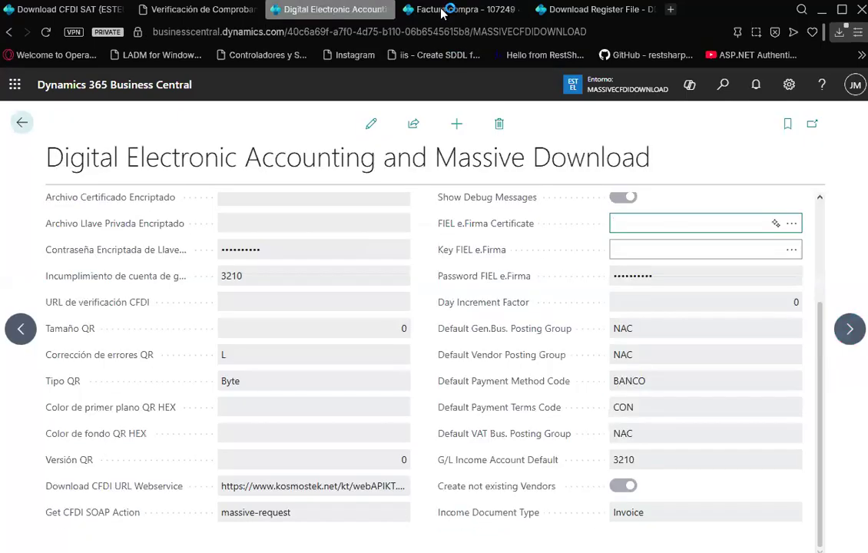
pyautogui.hotkey('ctrl', 'Tab')
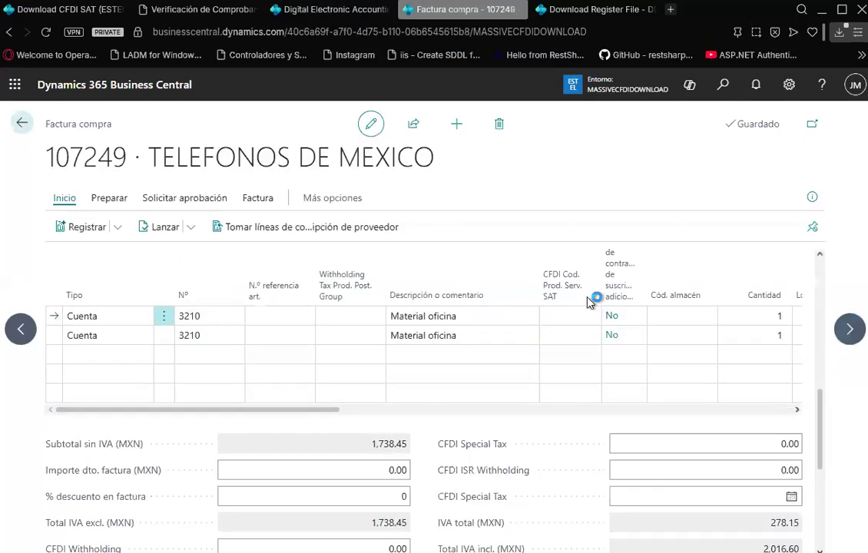
# Go to purchase invoice 107250 and review its vendor name and general information
pyautogui.click(850, 329)
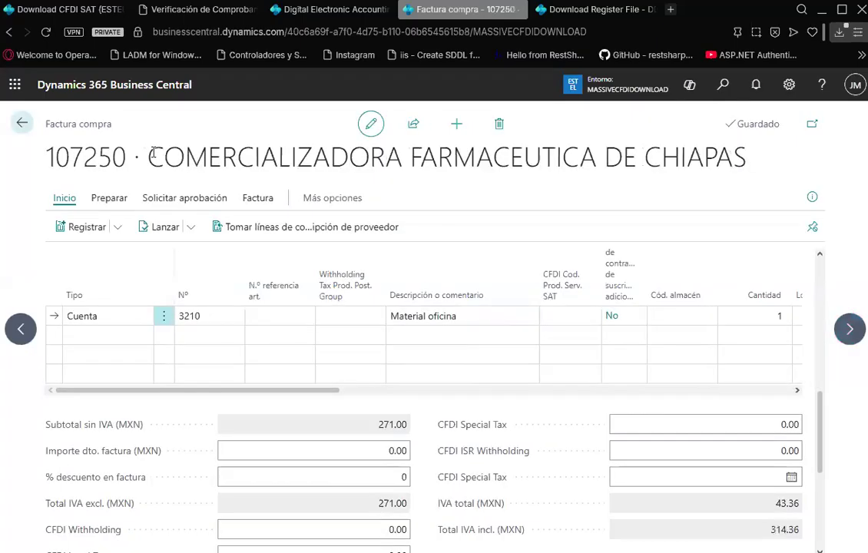
pyautogui.moveTo(147, 157); pyautogui.dragTo(749, 160)
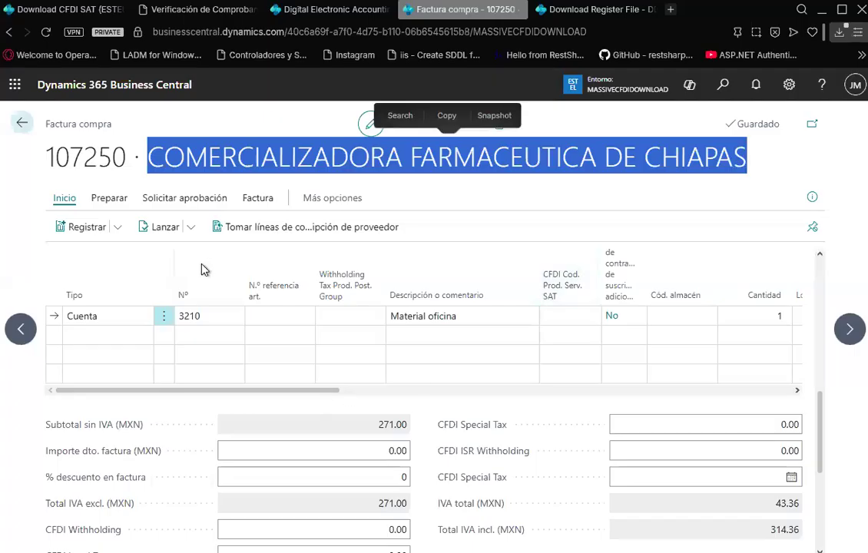
pyautogui.scroll(4, 192, 307)
pyautogui.scroll(3, 393, 322)
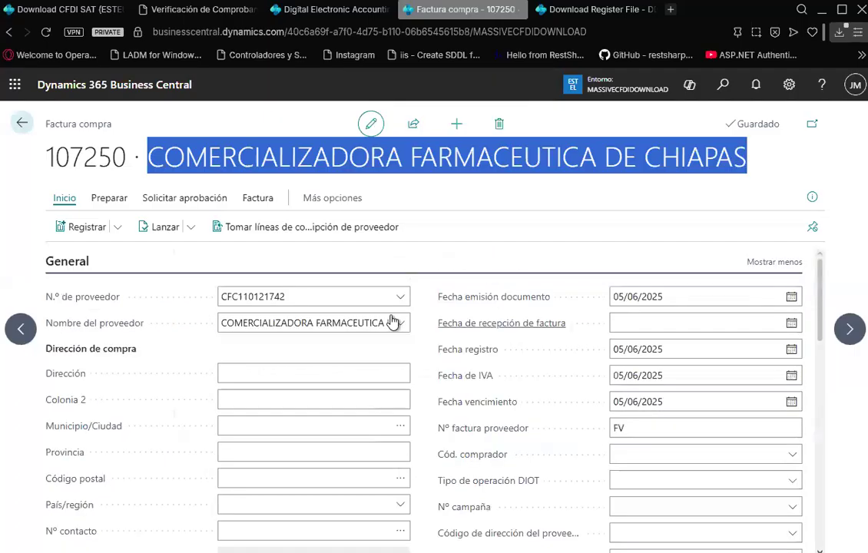
# Find the Massive Download Vendor Setup page and review its account, posting group and SAT product code columns
pyautogui.click(711, 100)
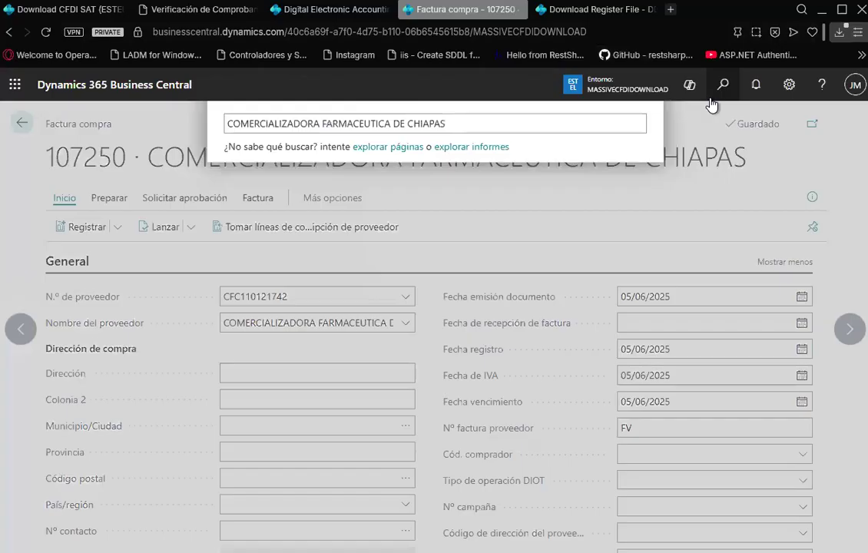
pyautogui.write('MA')
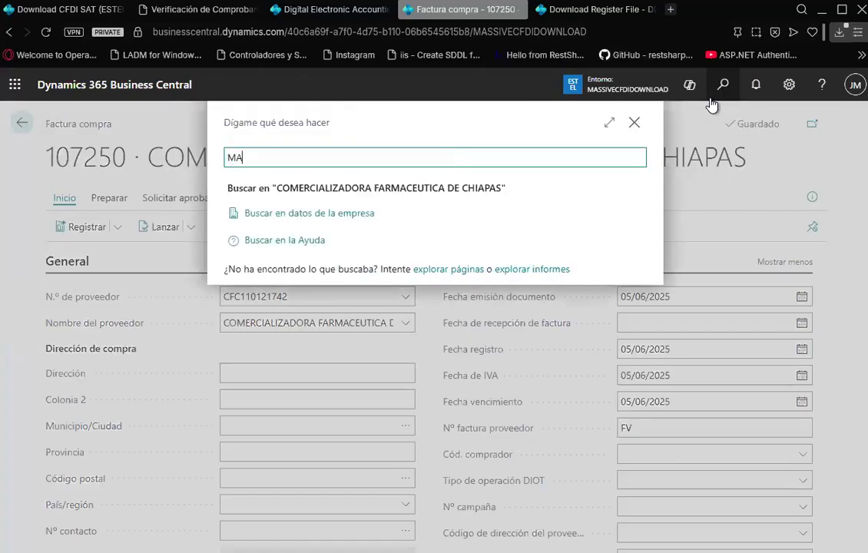
pyautogui.write('SS')
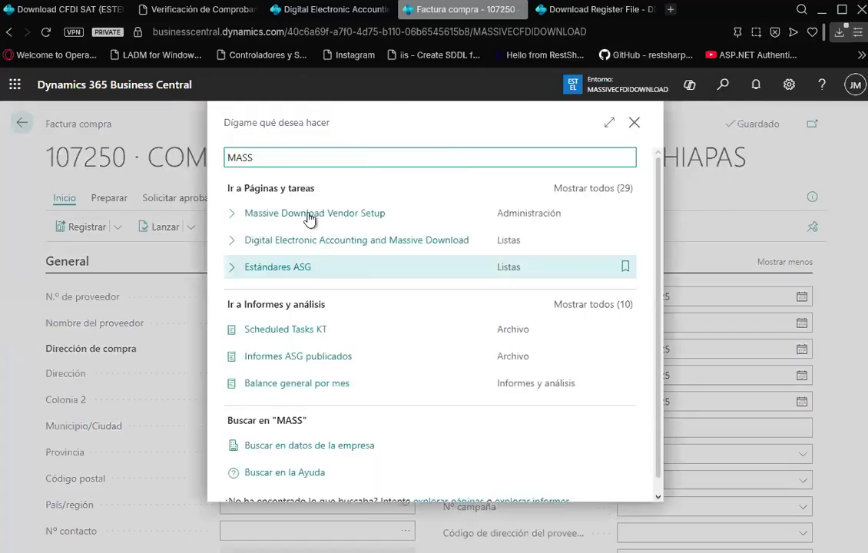
pyautogui.click(308, 216)
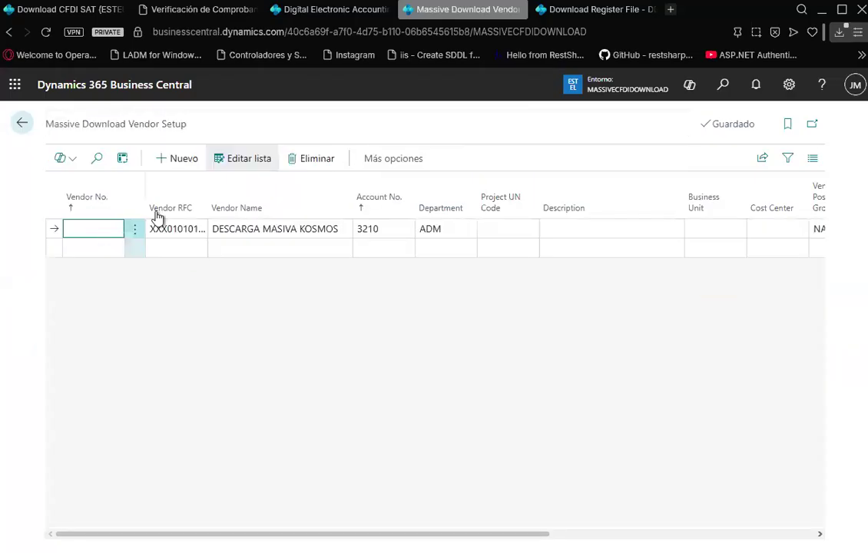
pyautogui.click(102, 249)
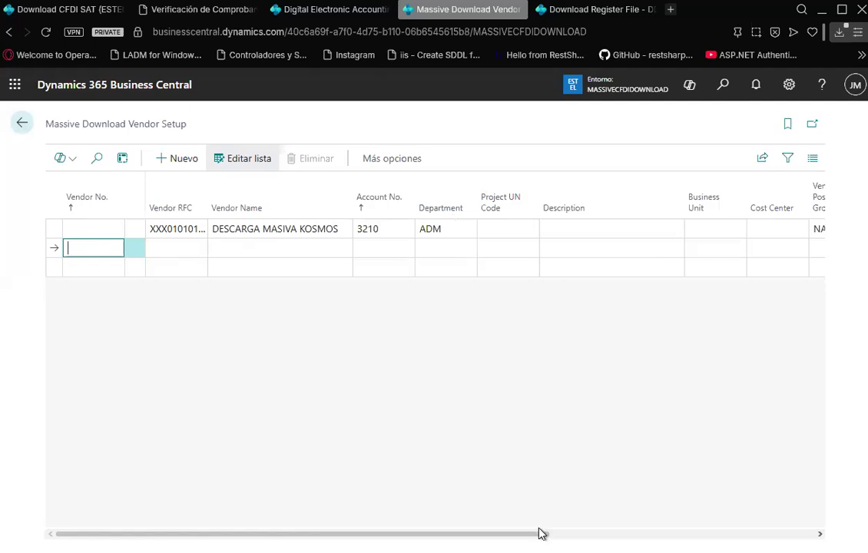
pyautogui.click(734, 534)
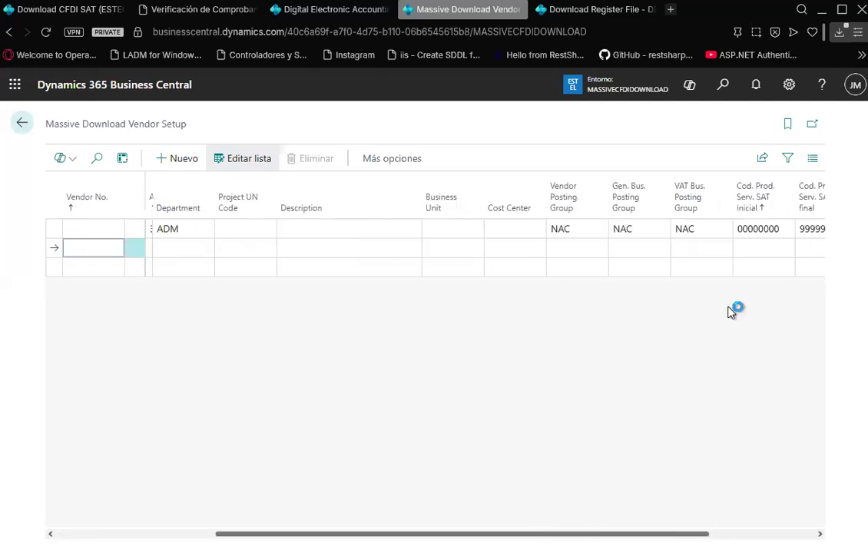
pyautogui.click(812, 534)
pyautogui.click(477, 229)
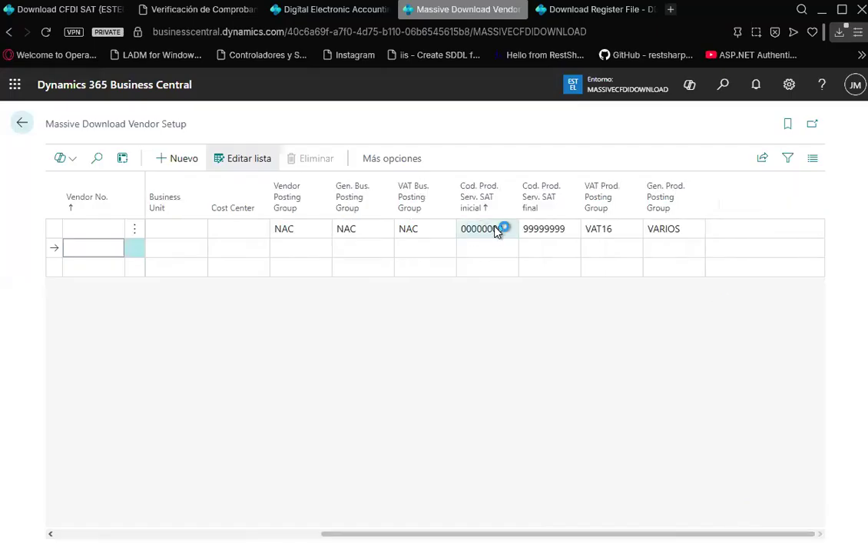
# Enter a SAT product and service code range from 01516464 to 05465445 on a new vendor setup line
pyautogui.click(495, 247)
pyautogui.write('01')
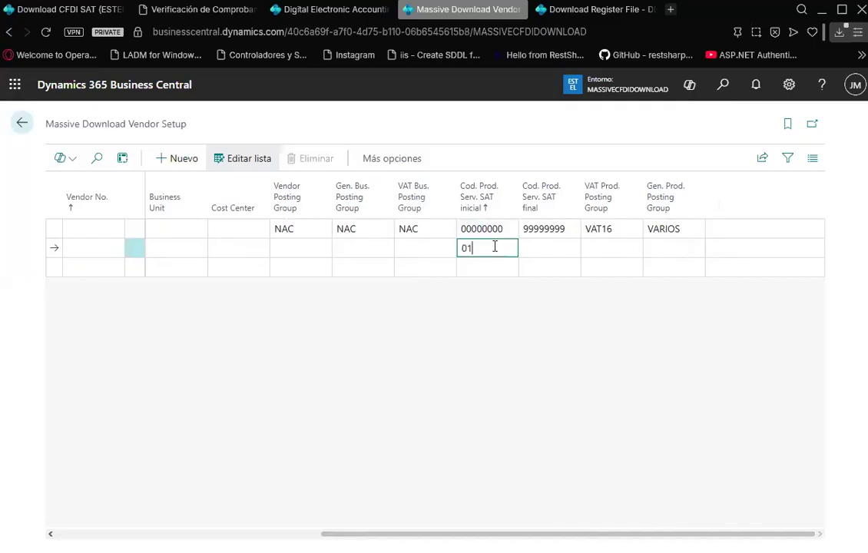
pyautogui.write('516464')
pyautogui.click(537, 254)
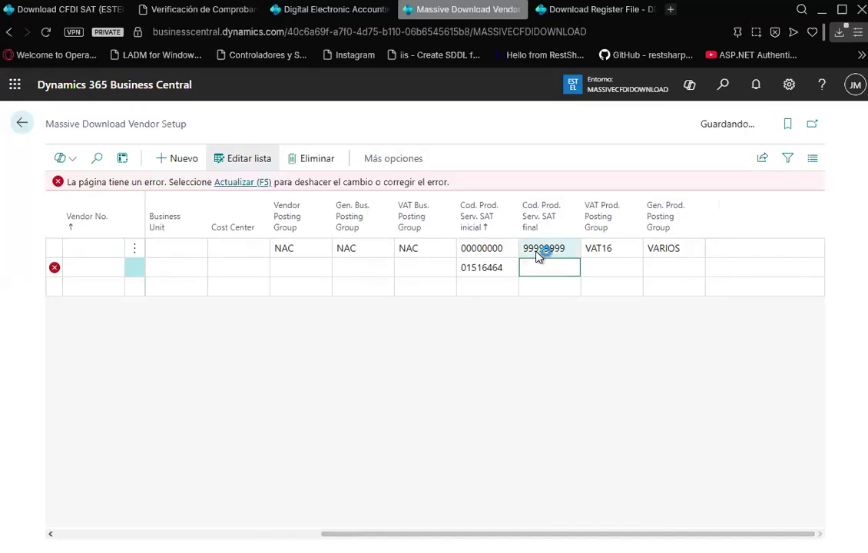
pyautogui.write('05465445')
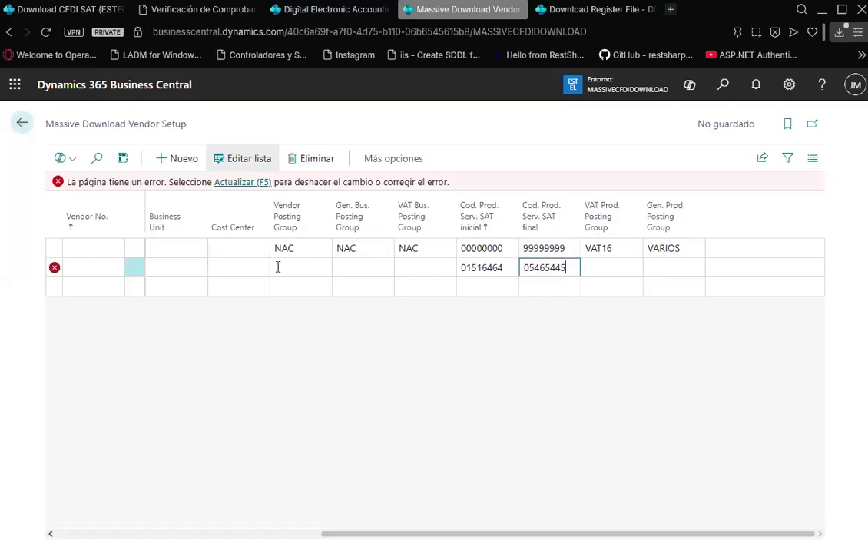
# Discard the unsaved vendor setup line and return to purchase invoice 107250
pyautogui.click(22, 126)
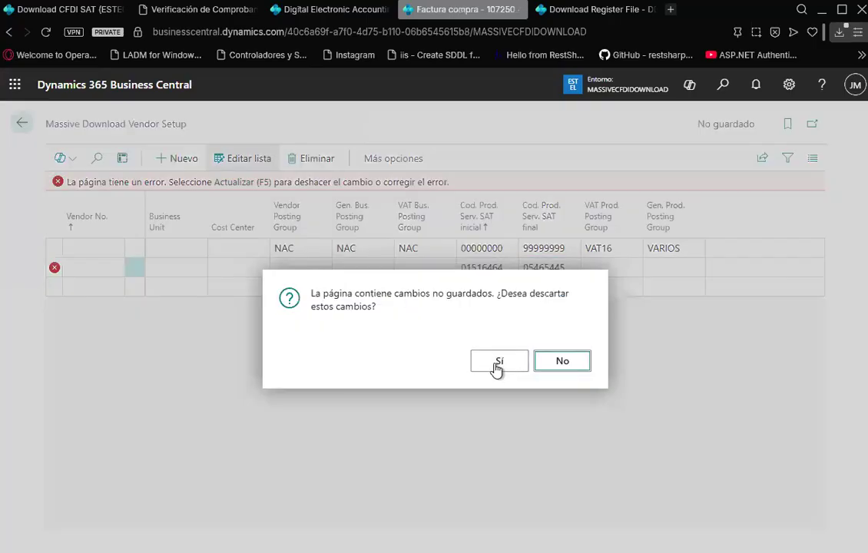
pyautogui.click(497, 363)
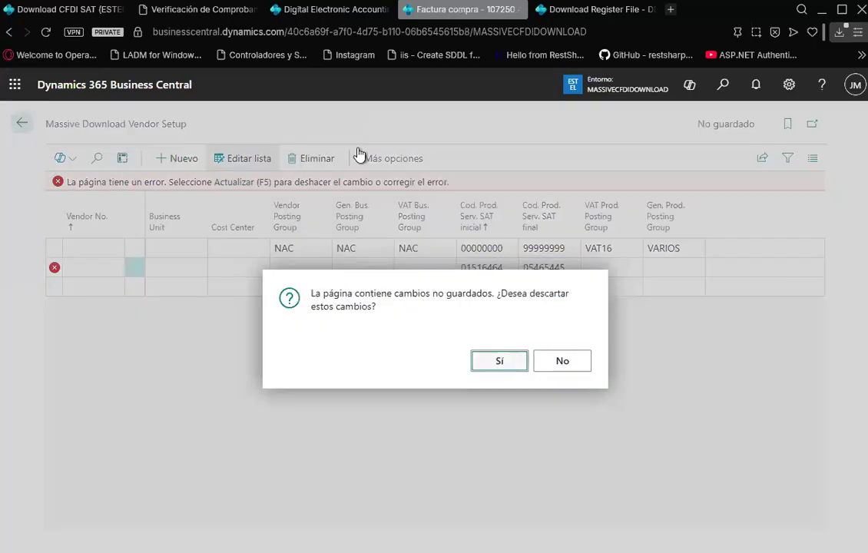
pyautogui.click(25, 125)
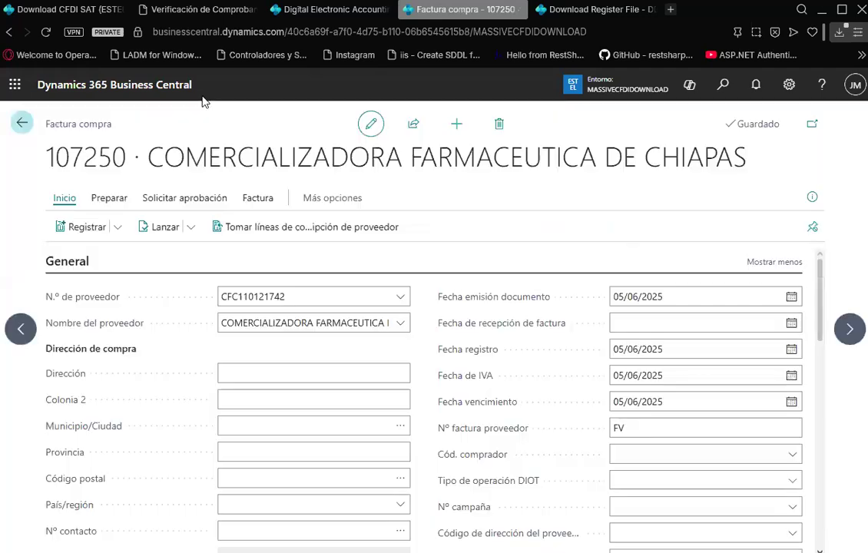
# Review the FIEL e.Firma and default settings in the Digital Electronic Accounting and Massive Download setup, and leave the page
pyautogui.click(315, 16)
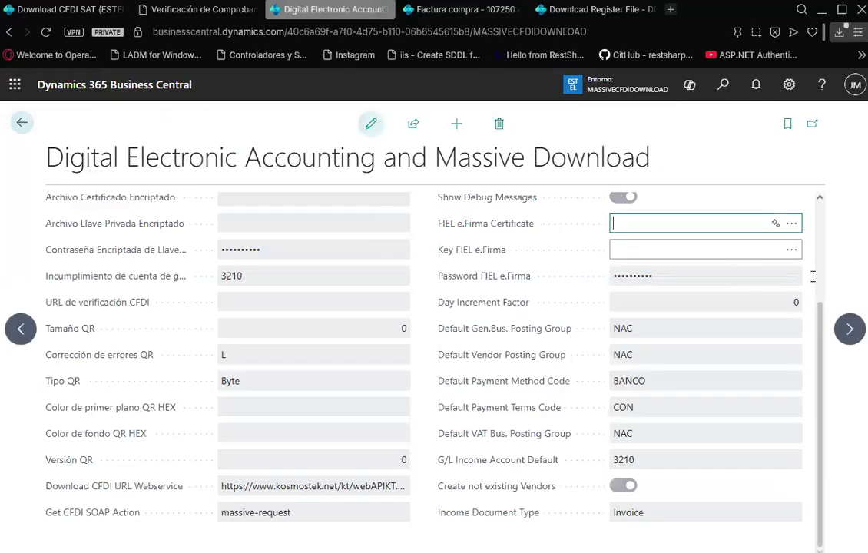
pyautogui.click(632, 278)
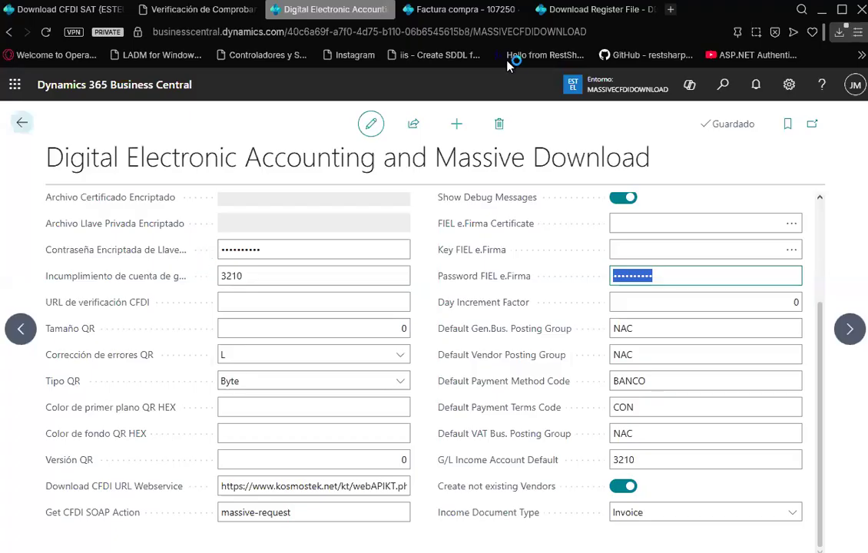
pyautogui.click(416, 32)
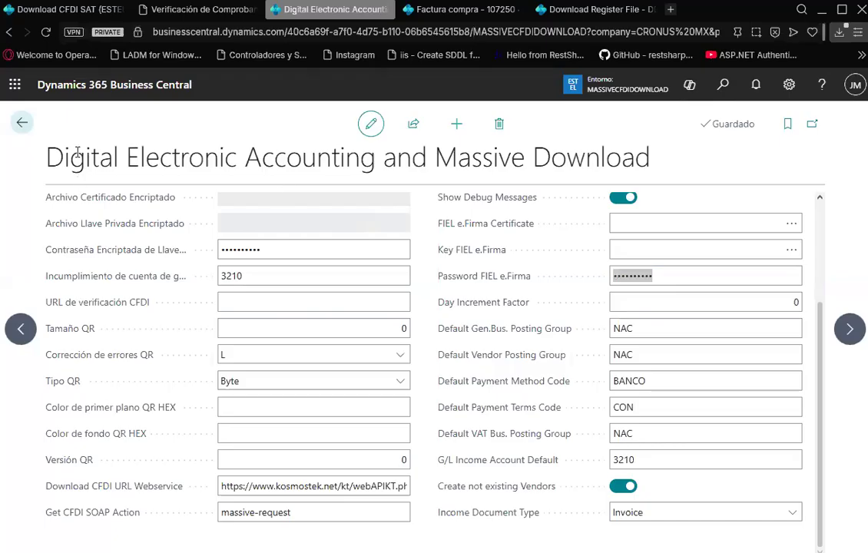
pyautogui.click(24, 129)
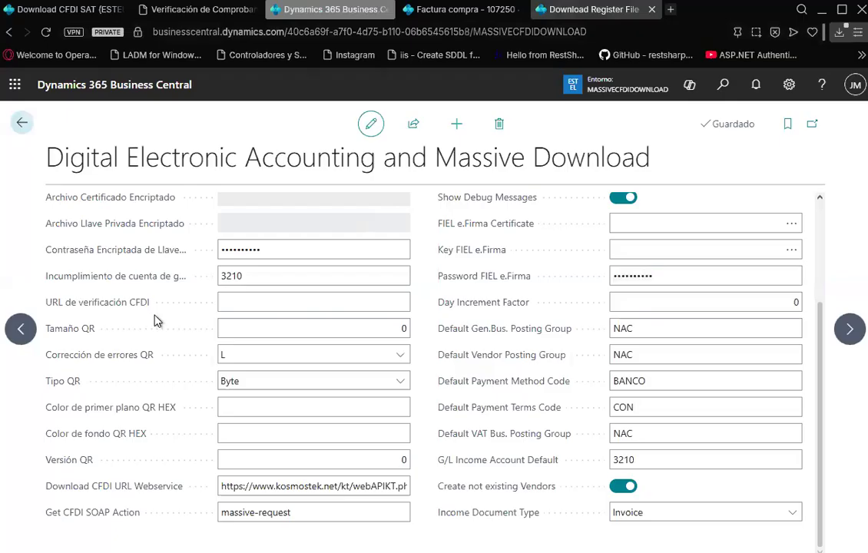
# Make the Download Register File editable and select the FINKOK CFDI in addition to the TELEFONOS DE MEXICO one
pyautogui.click(593, 10)
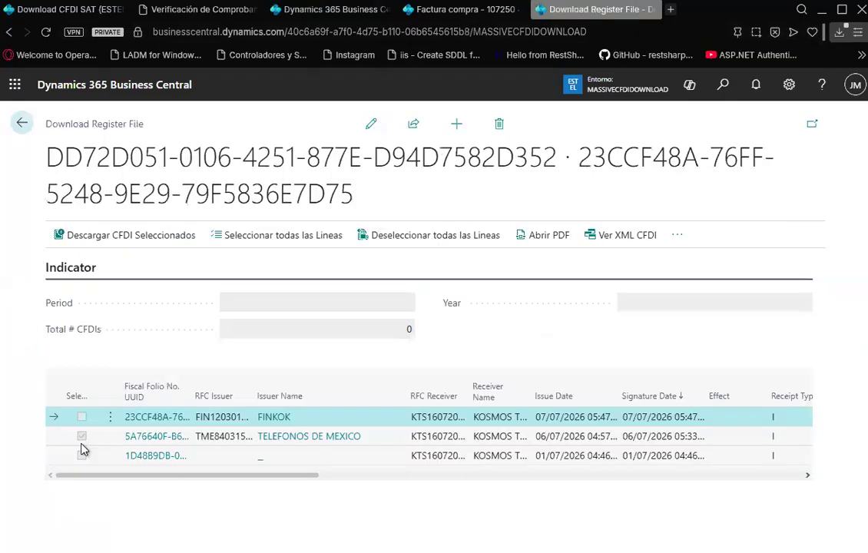
pyautogui.click(369, 126)
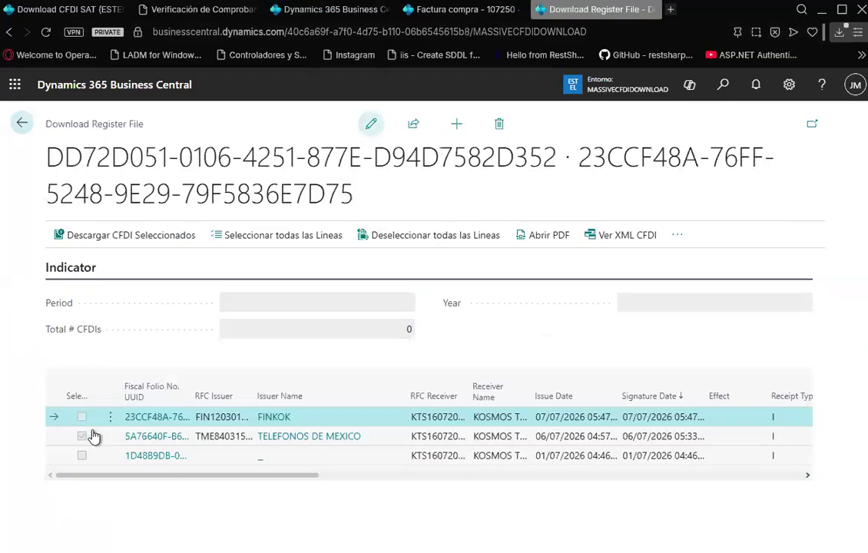
pyautogui.click(81, 417)
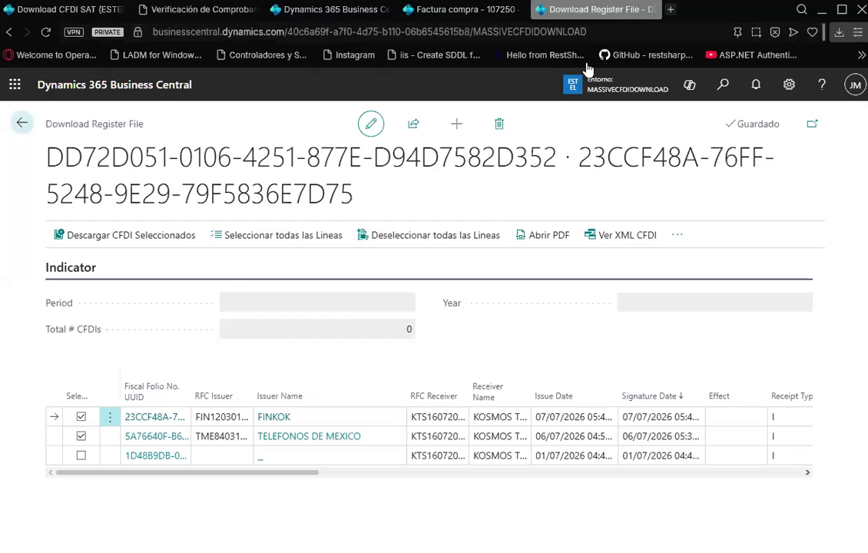
# Search for the companies page with "EMPRE" and open the Empresas list
pyautogui.click(723, 86)
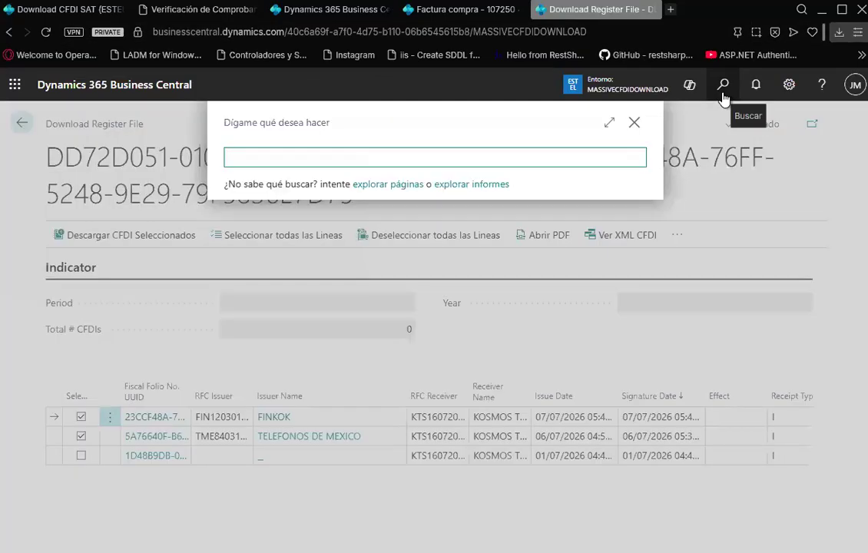
pyautogui.write('COM')
pyautogui.press('BackSpace')
pyautogui.press('BackSpace')
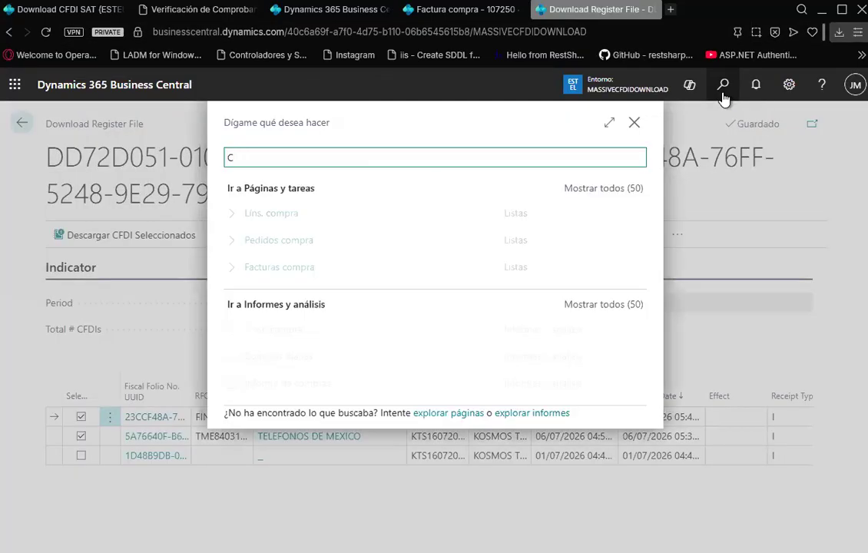
pyautogui.write('OM')
pyautogui.press('BackSpace')
pyautogui.press('BackSpace')
pyautogui.press('BackSpace')
pyautogui.write('EMPRE')
pyautogui.click(272, 218)
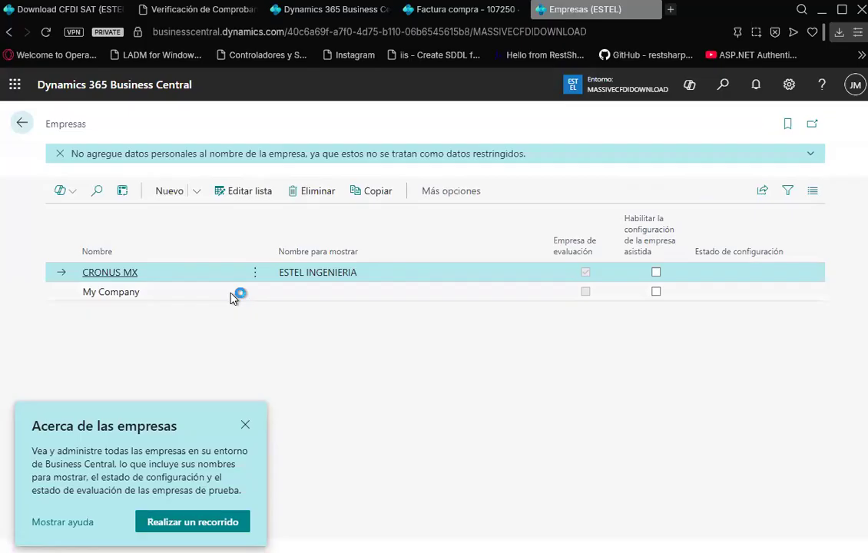
# Add a company named USER ONLINE 2 with the display name COMPANY 2 to the list
pyautogui.click(171, 192)
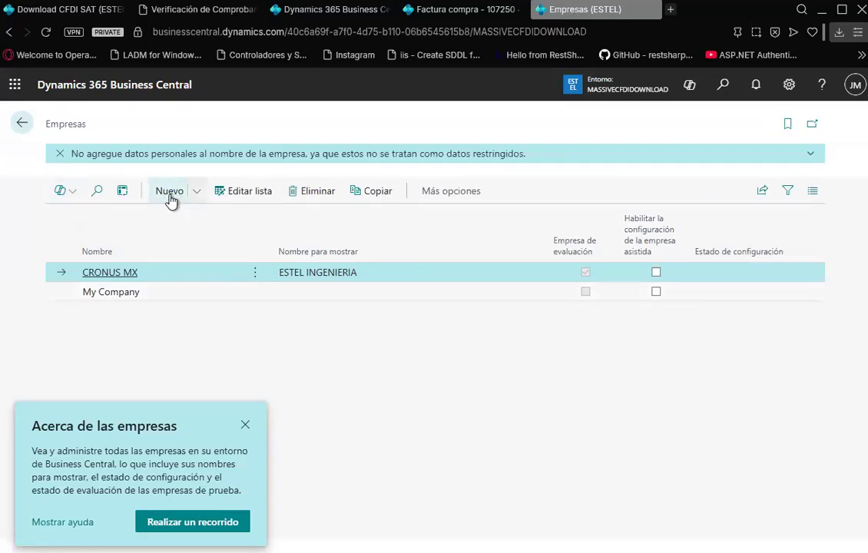
pyautogui.write('USER ONLINE 2')
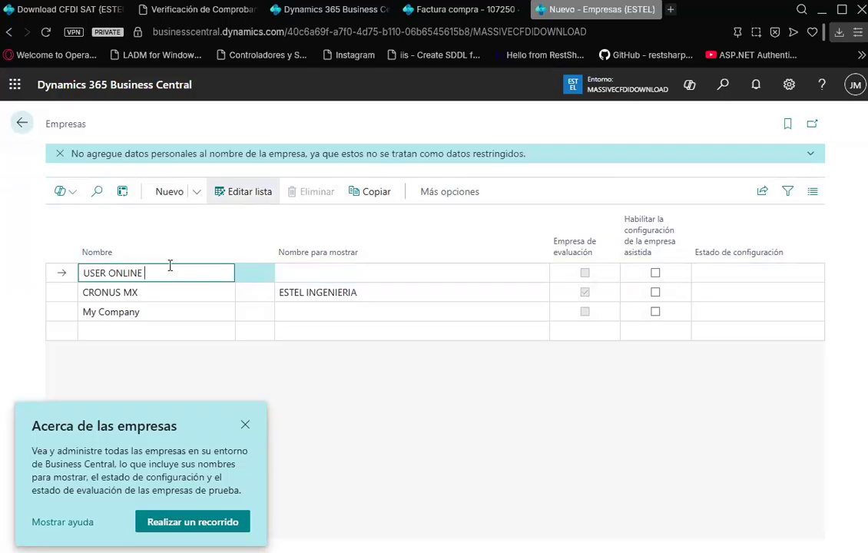
pyautogui.press('Tab')
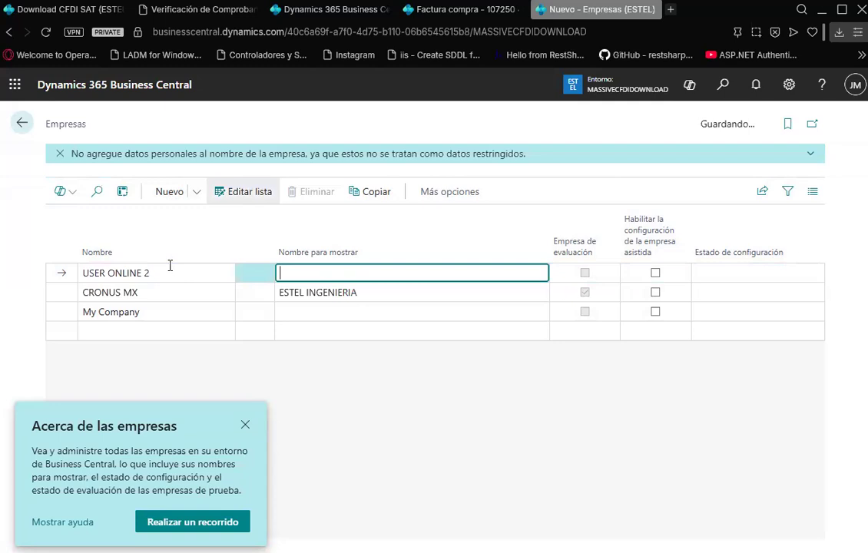
pyautogui.write('cOMPANY 2')
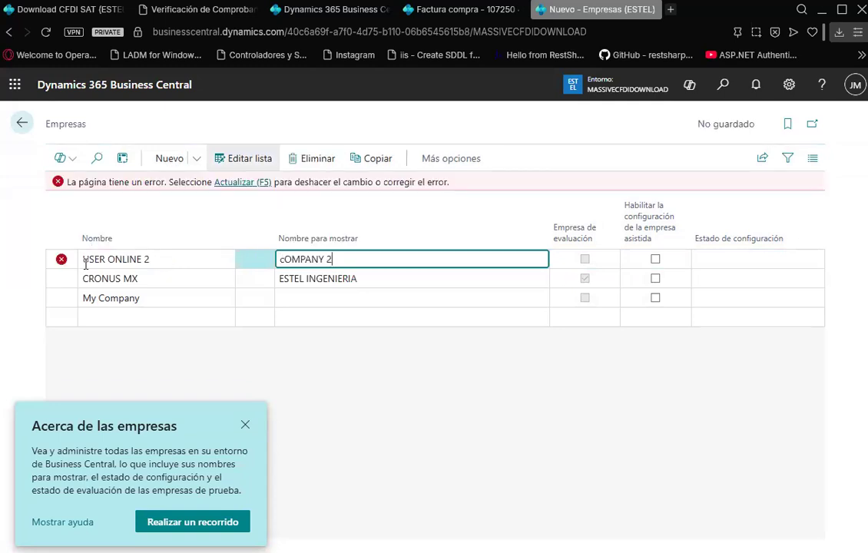
pyautogui.click(280, 264)
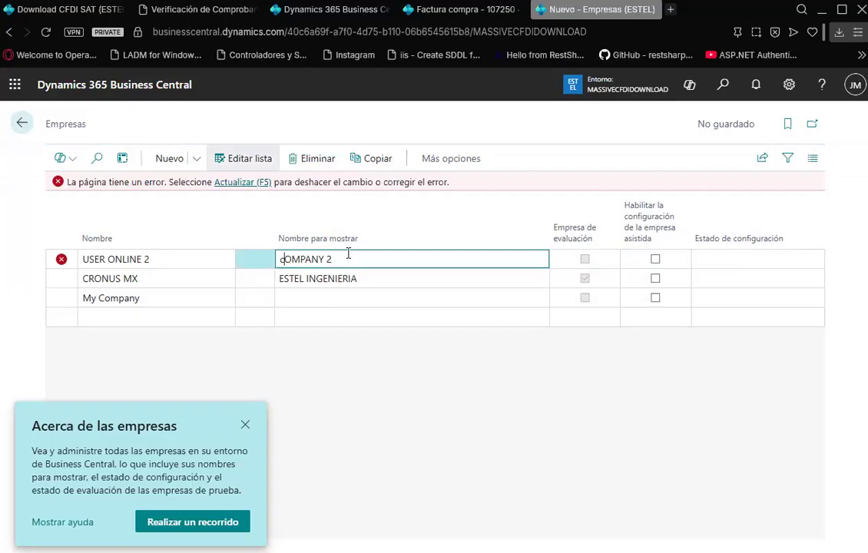
pyautogui.press('Delete')
pyautogui.write('C')
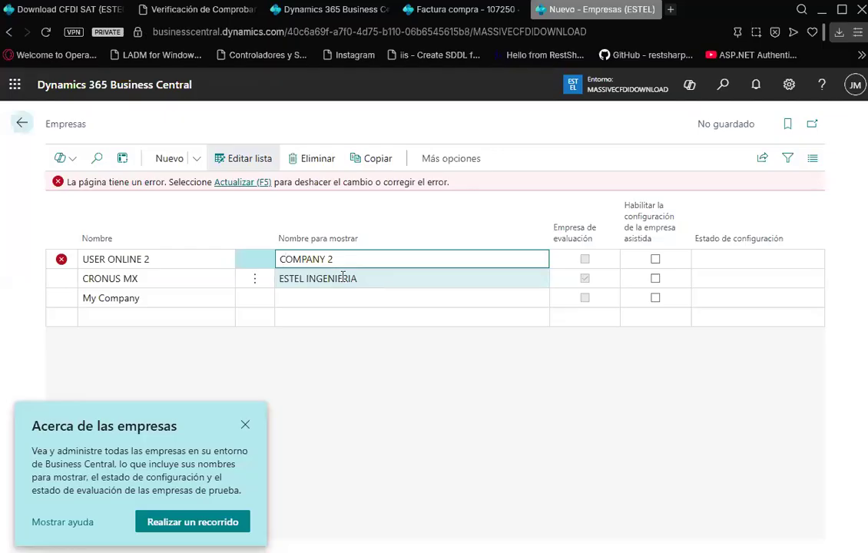
pyautogui.click(342, 279)
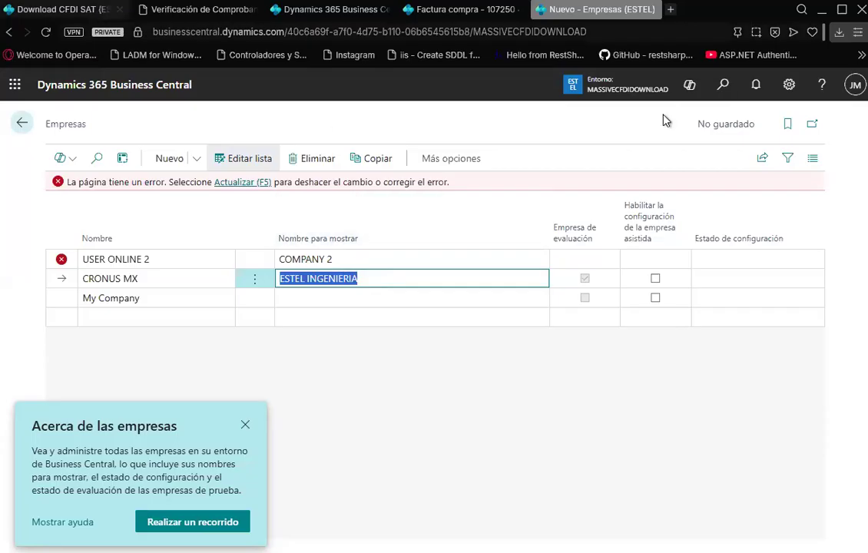
# Find the extension management page from Download CFDI SAT and check the versions and installation status of the Kosmos Tek extensions
pyautogui.hotkey('ctrl', 'Tab')
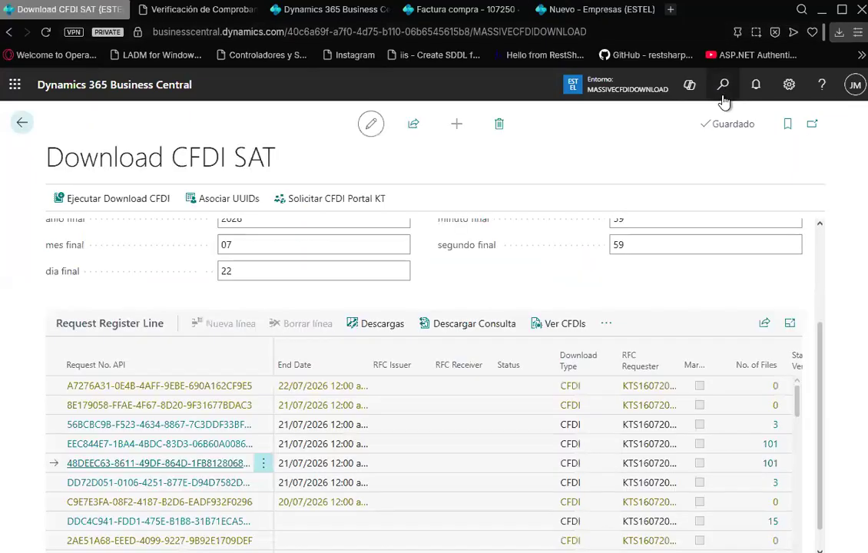
pyautogui.click(723, 96)
pyautogui.write('EXTEN')
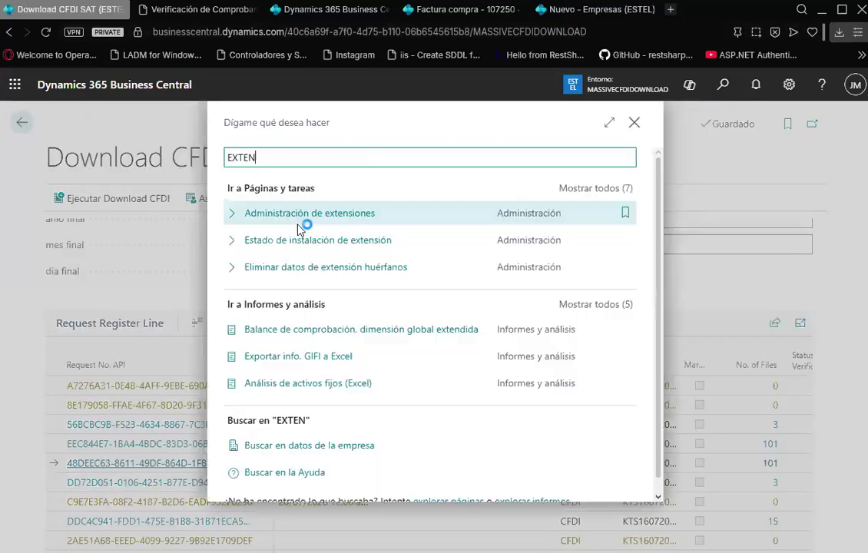
pyautogui.click(301, 213)
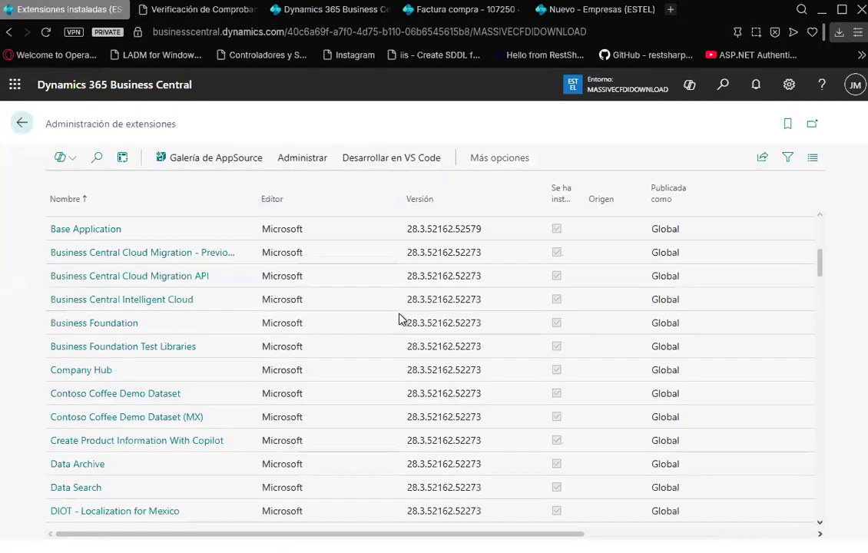
pyautogui.scroll(-7, 196, 450)
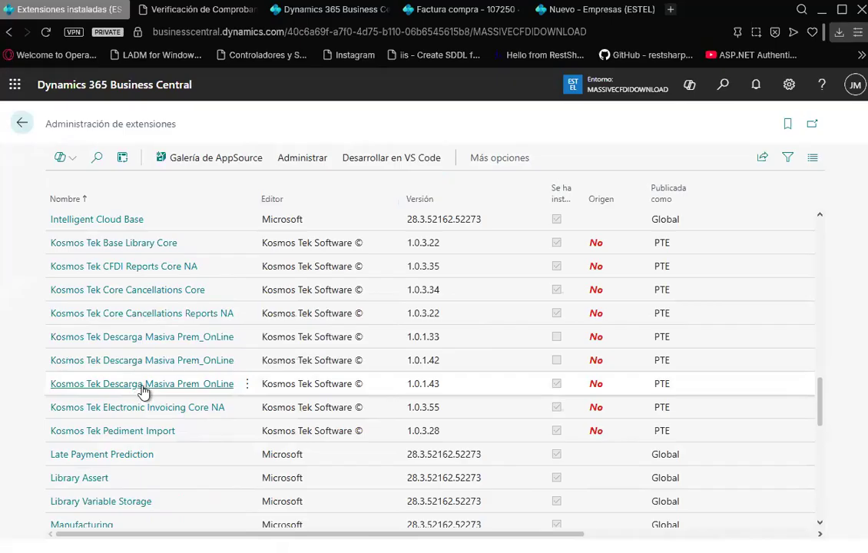
pyautogui.click(205, 435)
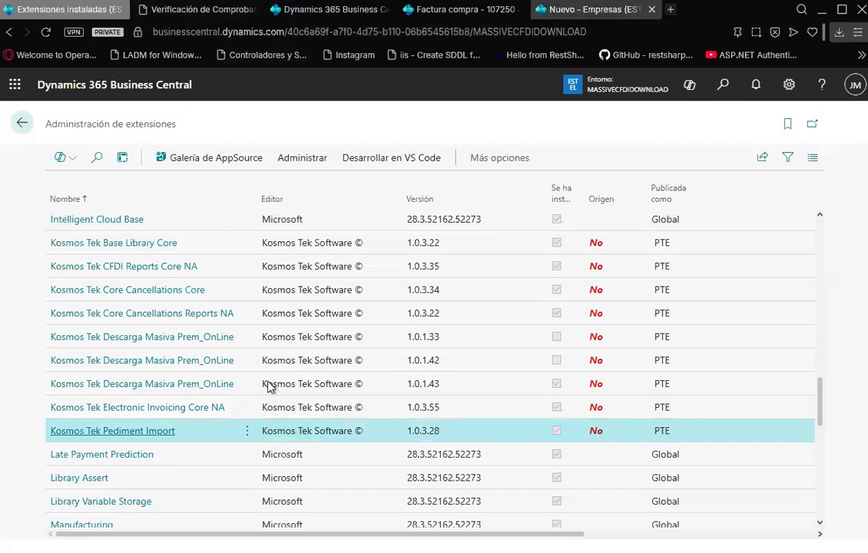
# Search for "COLA", open the Movs. cola de trabajos list and select the on-hold Report entry with object ID 0
pyautogui.click(299, 390)
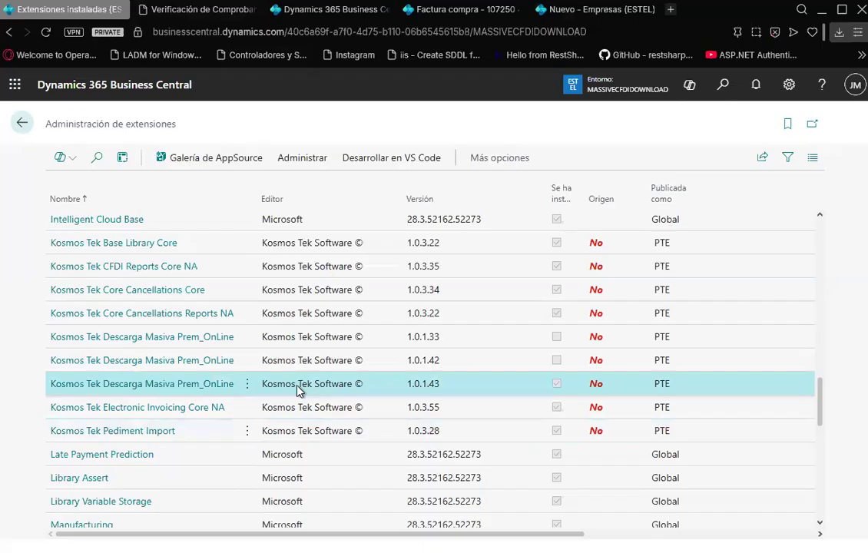
pyautogui.click(723, 86)
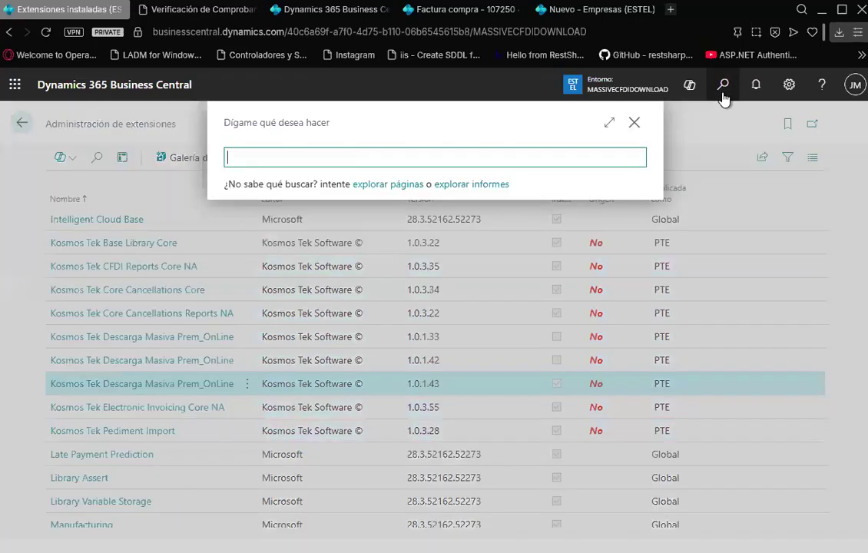
pyautogui.write('COLA')
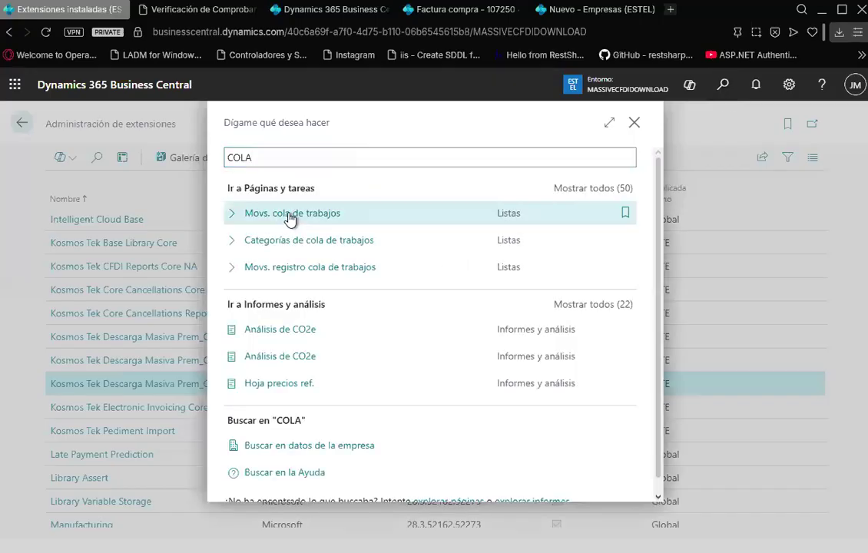
pyautogui.click(291, 219)
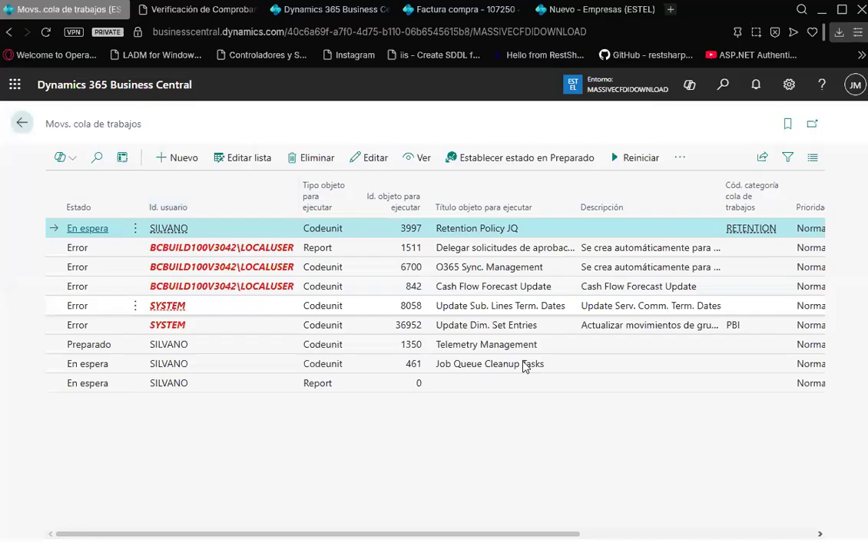
pyautogui.click(487, 384)
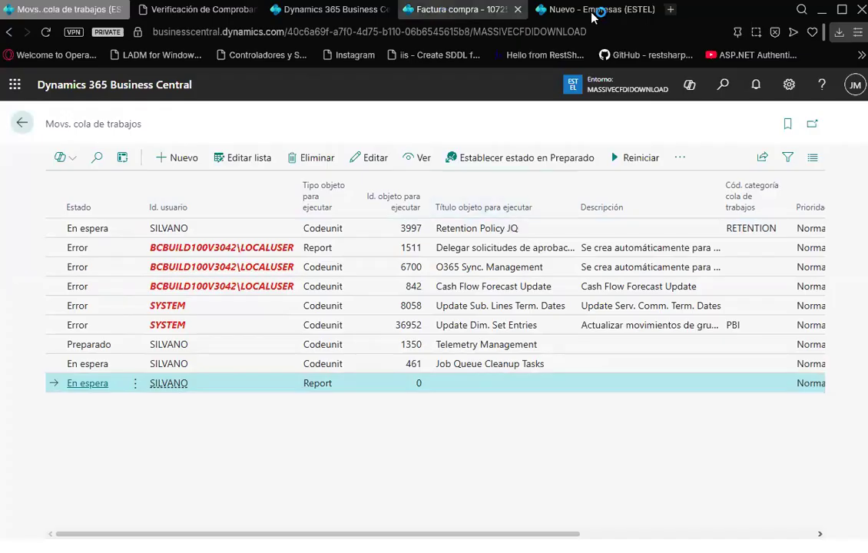
# In the browser tab showing the ESTEL INGENIERIA home page, search for "SAT DO" and open Download CFDI SAT
pyautogui.click(357, 12)
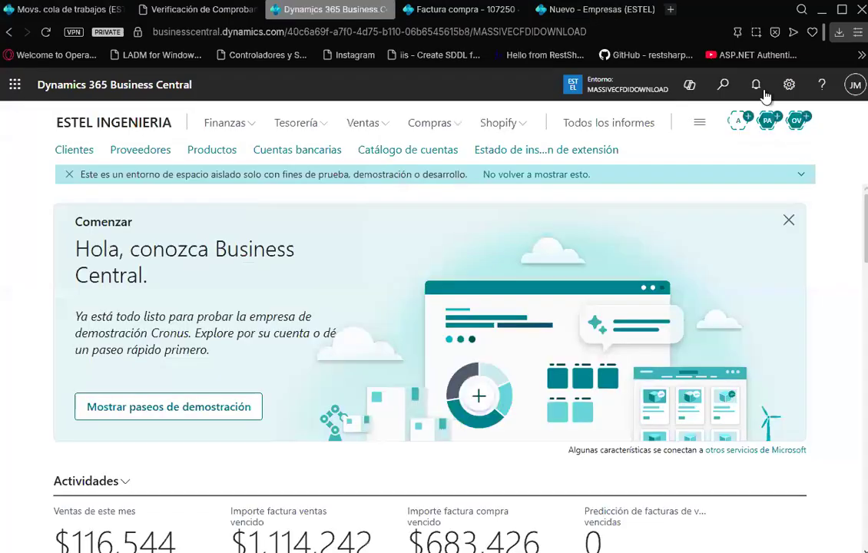
pyautogui.click(720, 98)
pyautogui.write('DI')
pyautogui.press('BackSpace')
pyautogui.press('BackSpace')
pyautogui.write('CD')
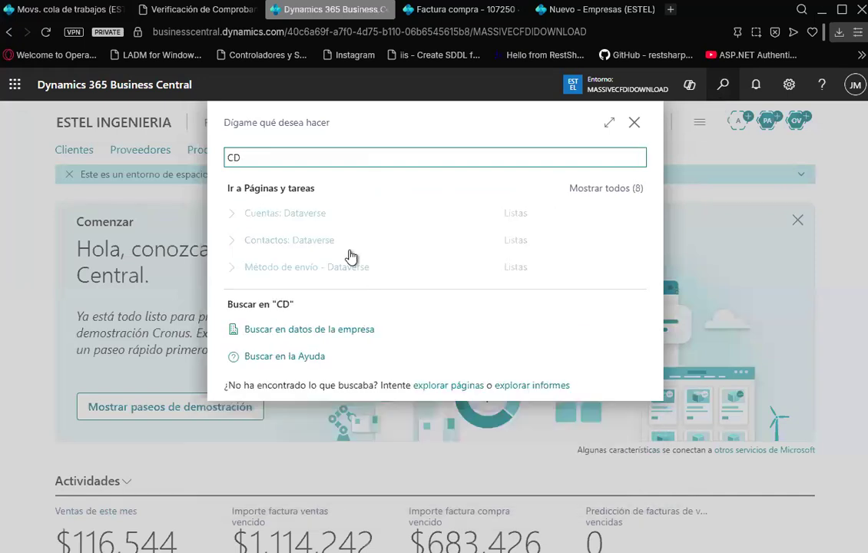
pyautogui.press('BackSpace')
pyautogui.press('BackSpace')
pyautogui.write('SA')
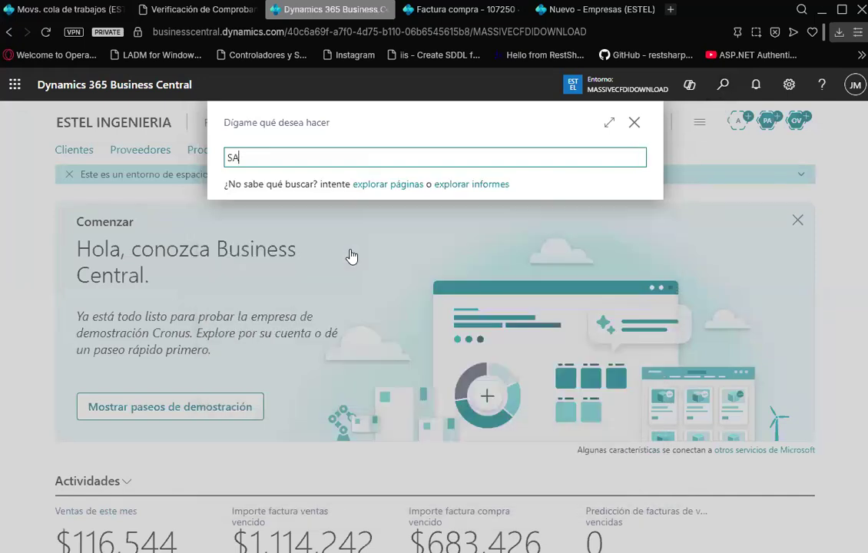
pyautogui.write('T DO')
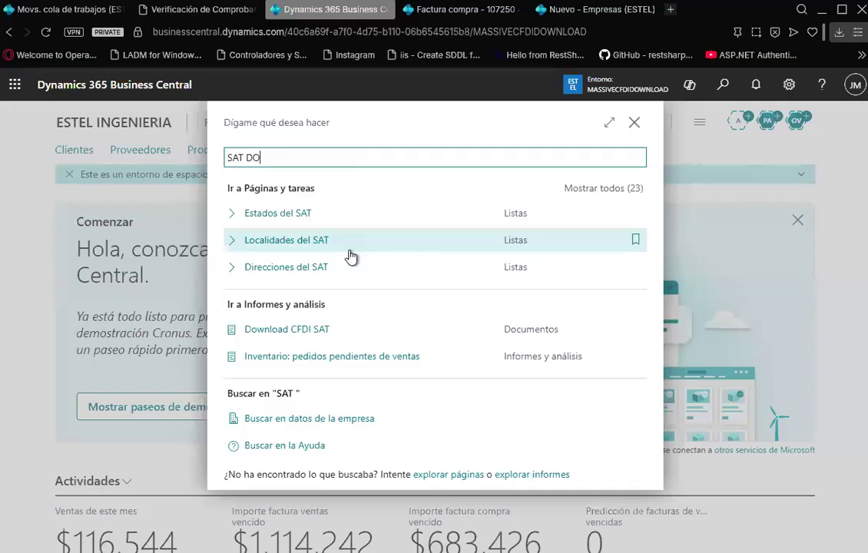
pyautogui.click(308, 330)
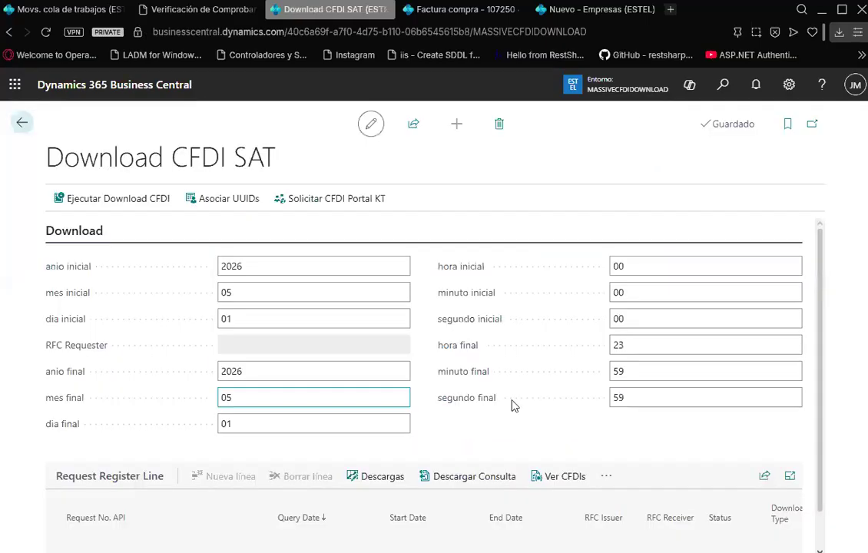
# Run Descargar Consulta on the request with query date 22/07/2026 05:12 p. m
pyautogui.scroll(-2, 494, 339)
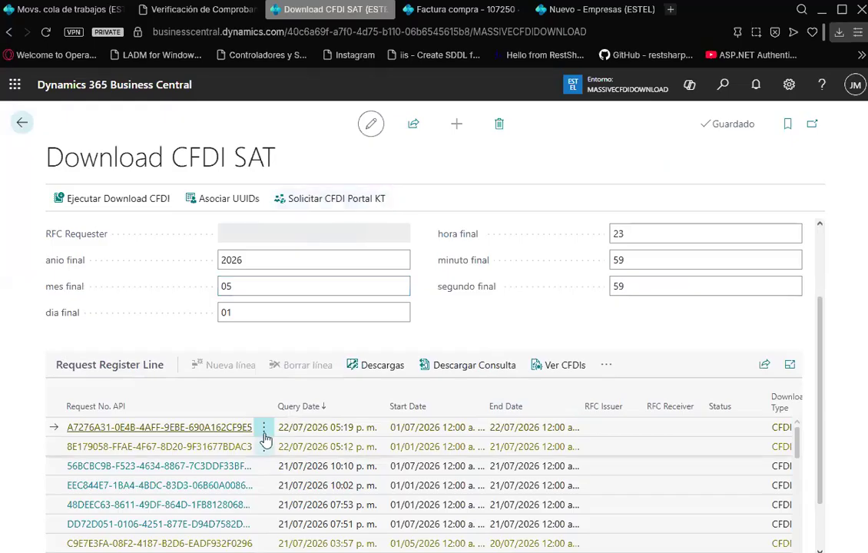
pyautogui.click(231, 446)
pyautogui.scroll(1, 244, 453)
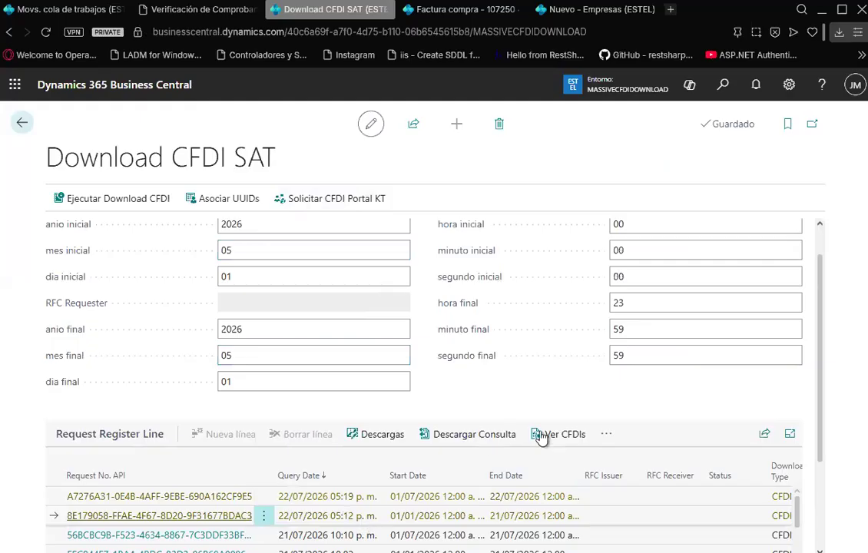
pyautogui.click(490, 436)
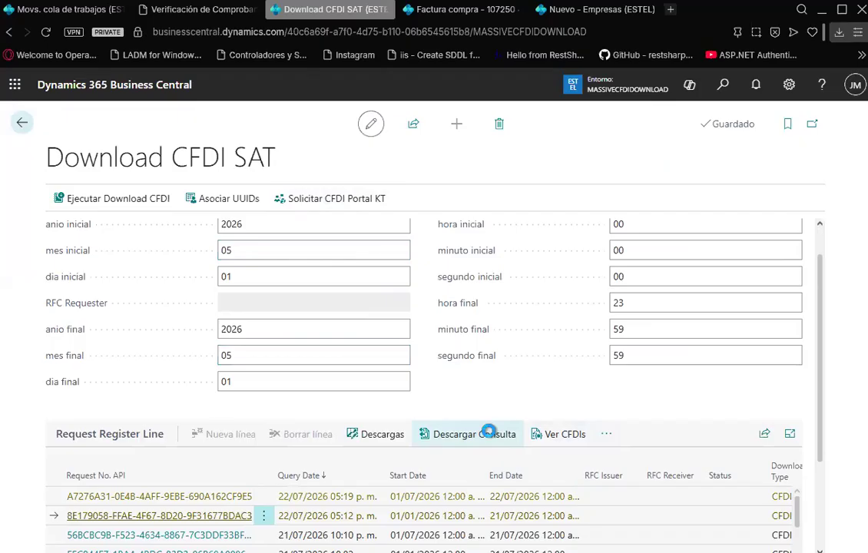
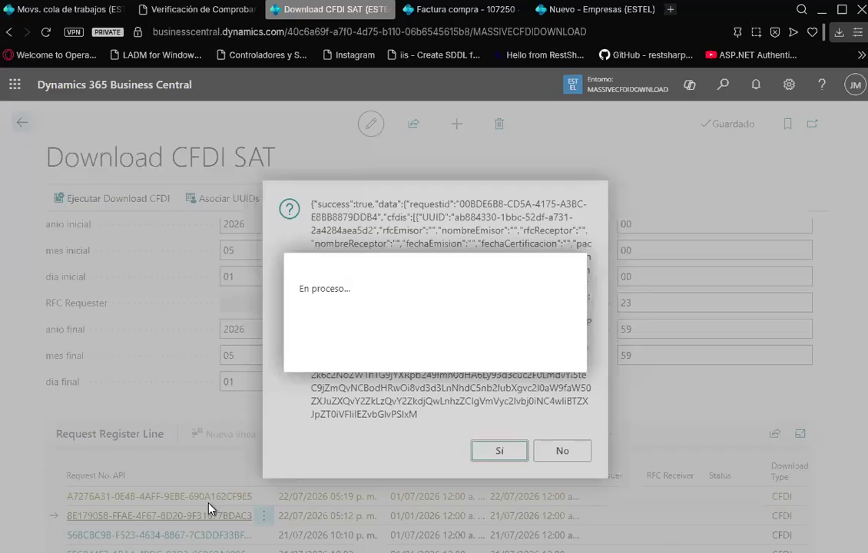
# Switch to the browser tab with the job queue entries and open Download CFDI SAT there by searching for "SAT DO"
pyautogui.click(54, 12)
pyautogui.click(715, 94)
pyautogui.write('SAT DO')
pyautogui.press('Return')
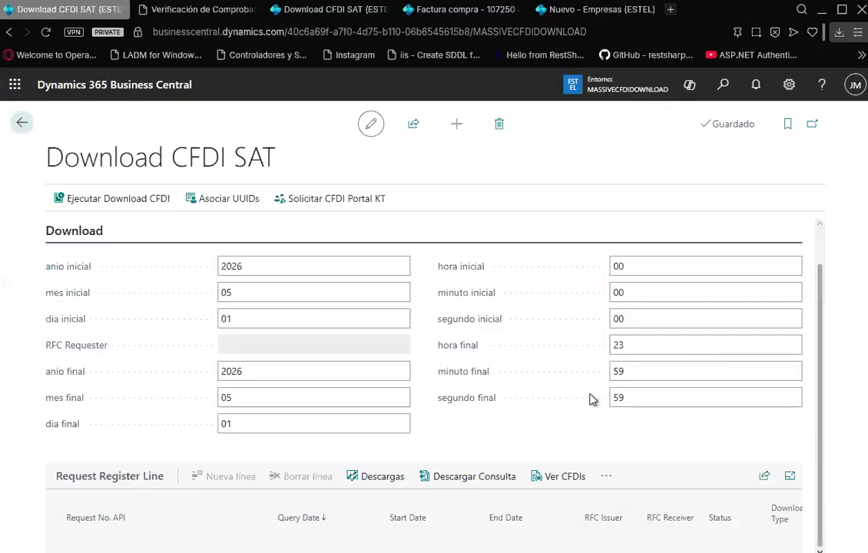
# Check the No. of Files column of the requests and open the register file of the 20/07/2026 06:18 p. m. request
pyautogui.scroll(-2, 595, 393)
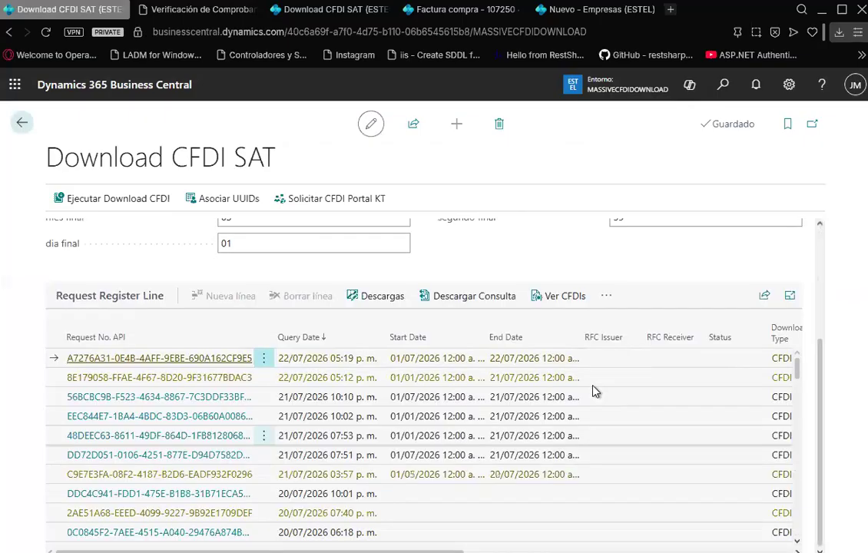
pyautogui.click(314, 469)
pyautogui.press('Right')
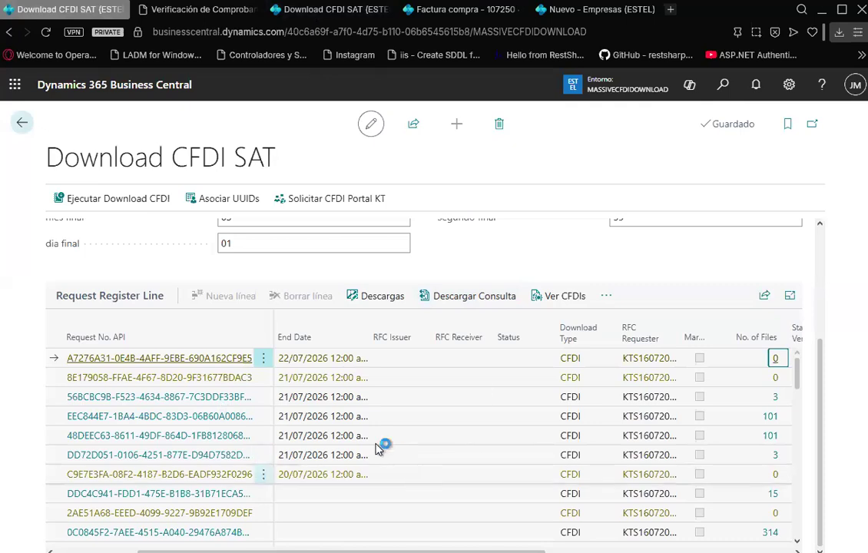
pyautogui.scroll(-3, 377, 450)
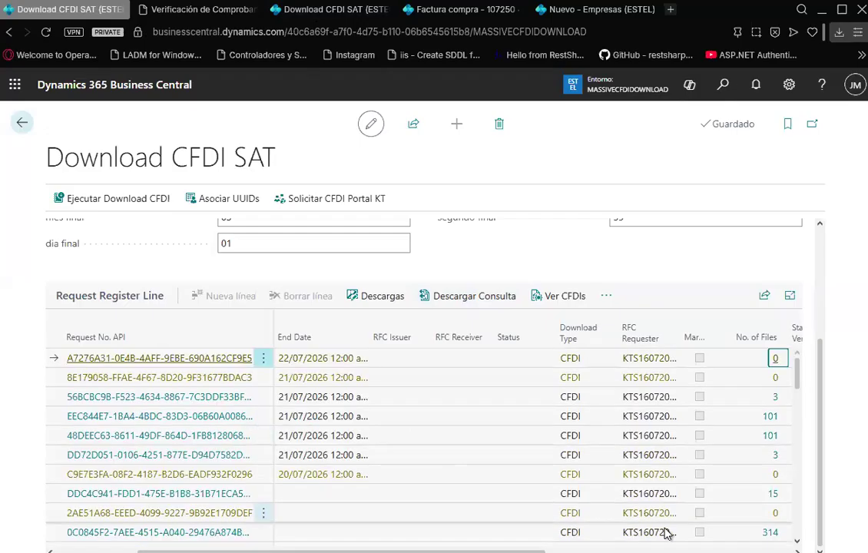
pyautogui.click(769, 533)
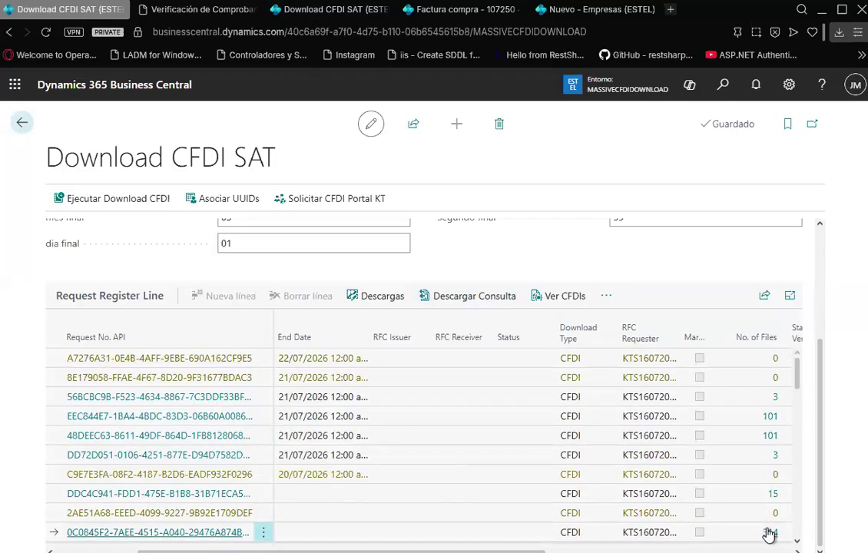
pyautogui.click(205, 532)
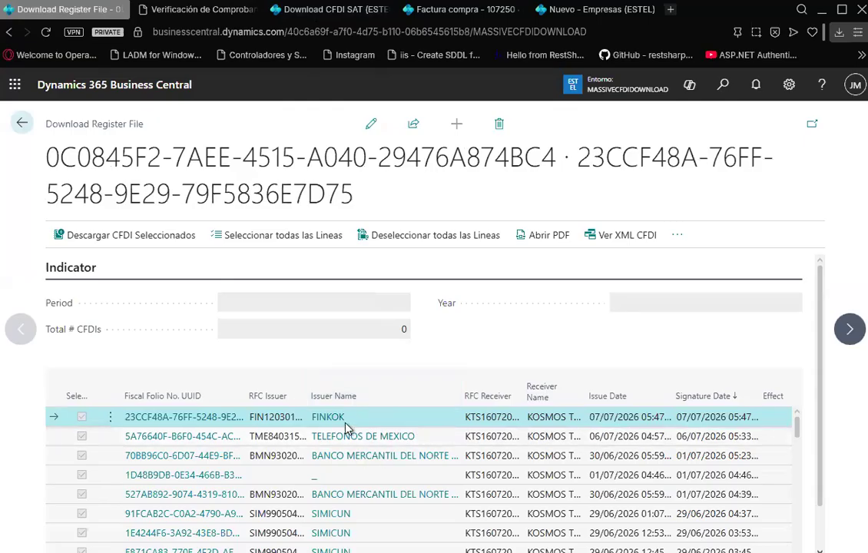
# Look through the issuers and the issue and signature dates of the CFDIs in the Download Register File
pyautogui.scroll(-5, 343, 437)
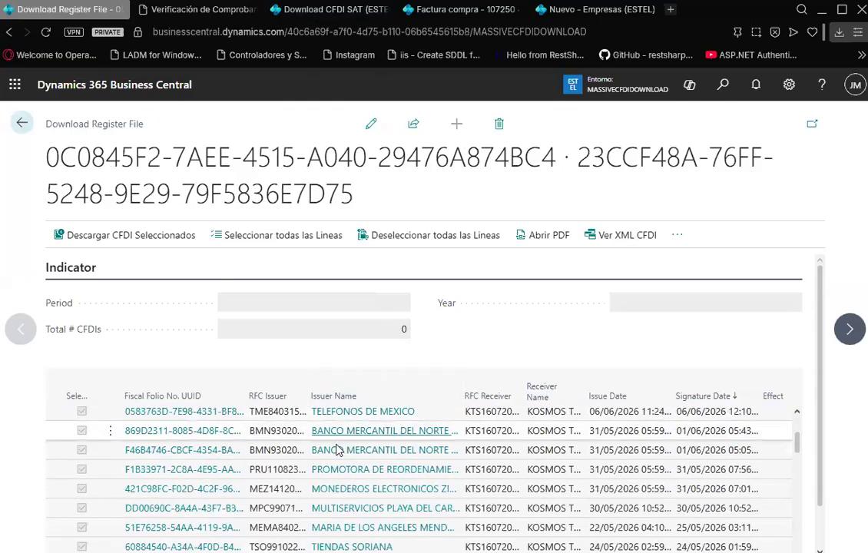
pyautogui.scroll(-3, 334, 452)
pyautogui.scroll(-3, 333, 461)
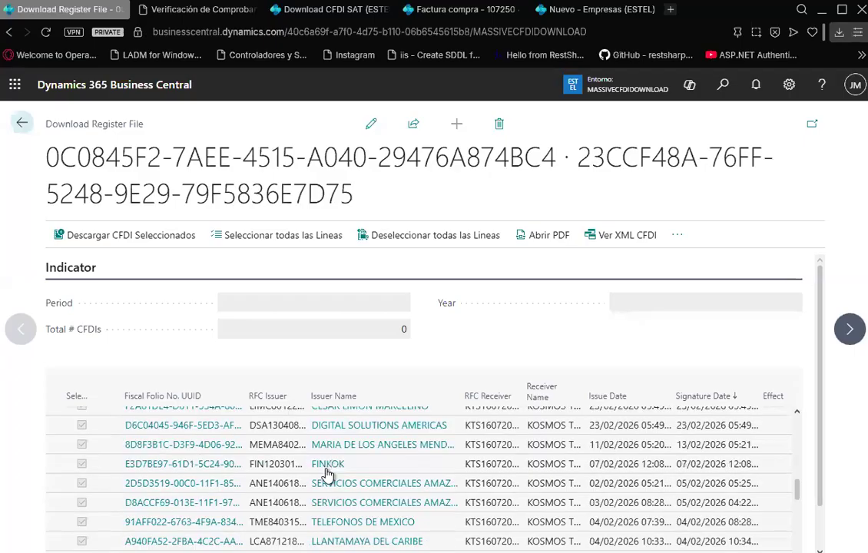
pyautogui.scroll(-3, 326, 475)
pyautogui.scroll(-3, 324, 476)
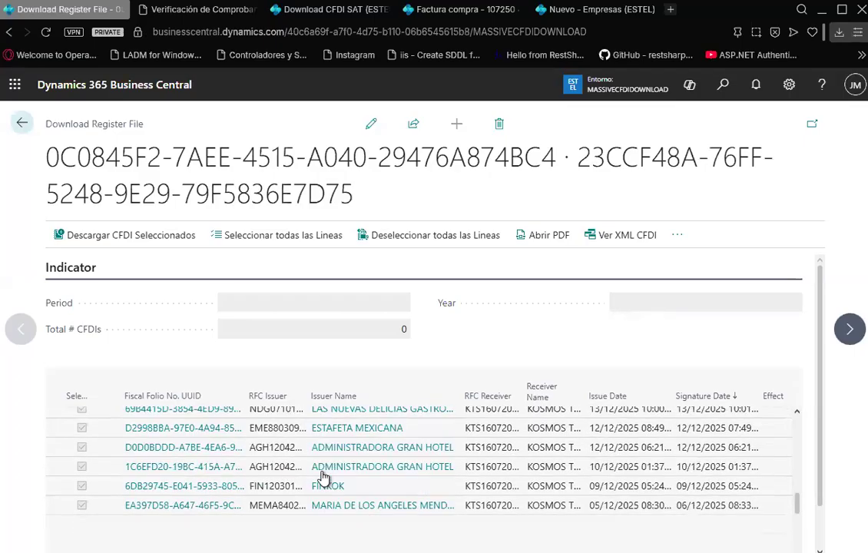
pyautogui.scroll(-3, 292, 484)
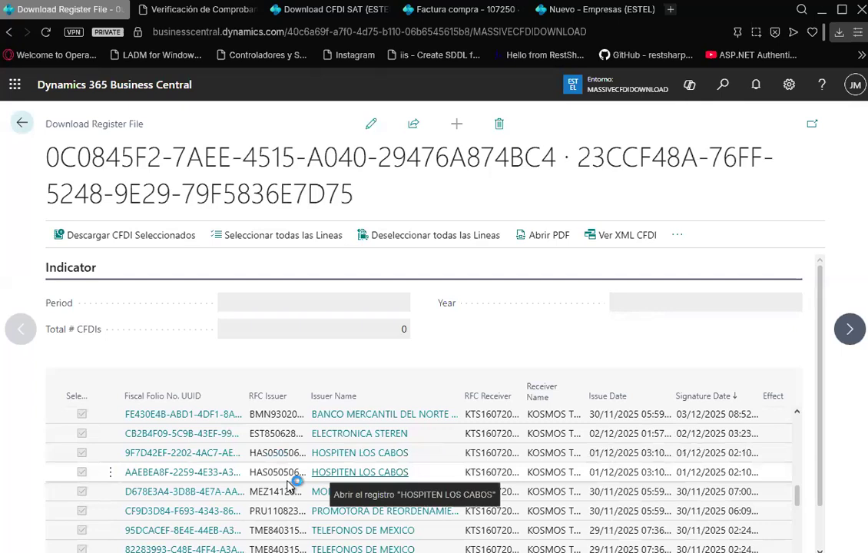
pyautogui.scroll(3, 290, 486)
pyautogui.click(269, 484)
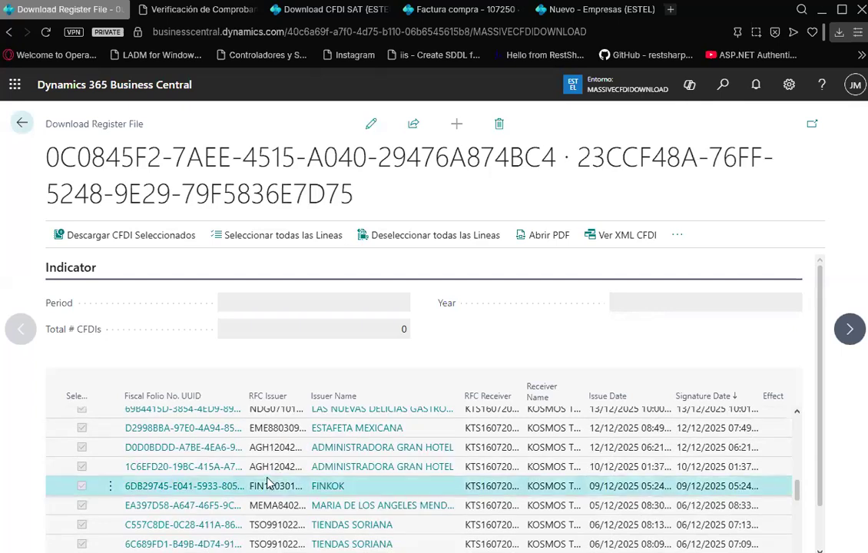
pyautogui.scroll(-2, 265, 489)
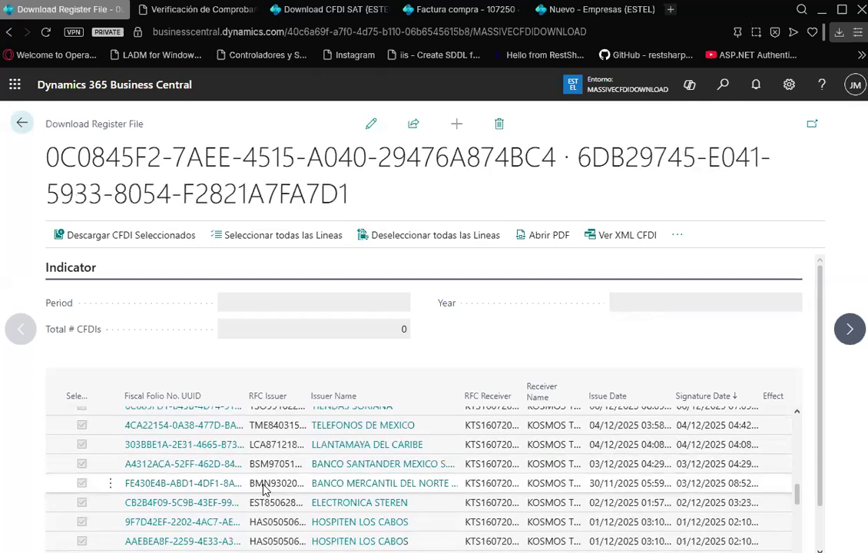
pyautogui.scroll(-3, 265, 490)
pyautogui.scroll(-3, 265, 489)
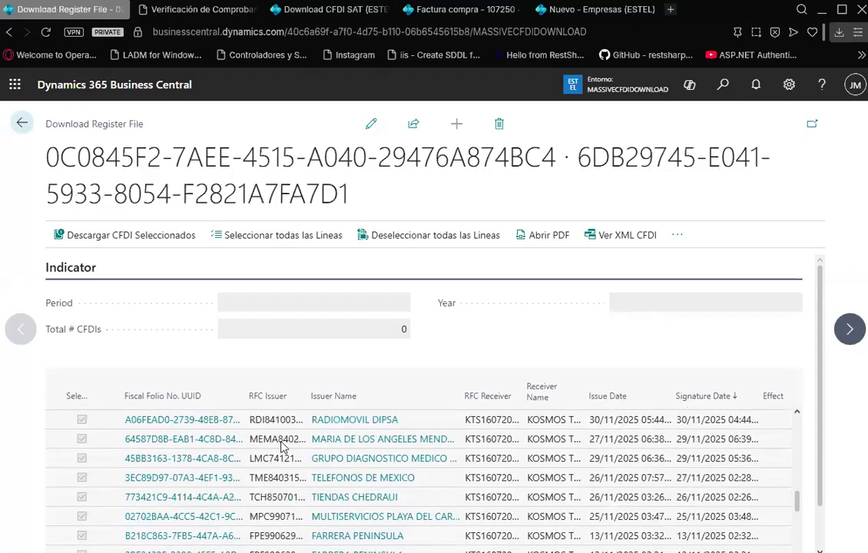
pyautogui.scroll(-5, 302, 517)
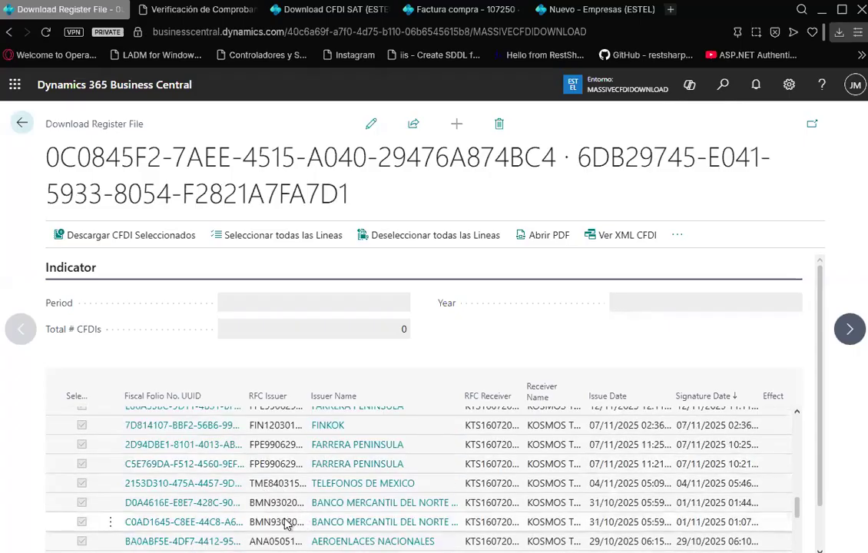
pyautogui.moveTo(266, 527); pyautogui.dragTo(273, 463)
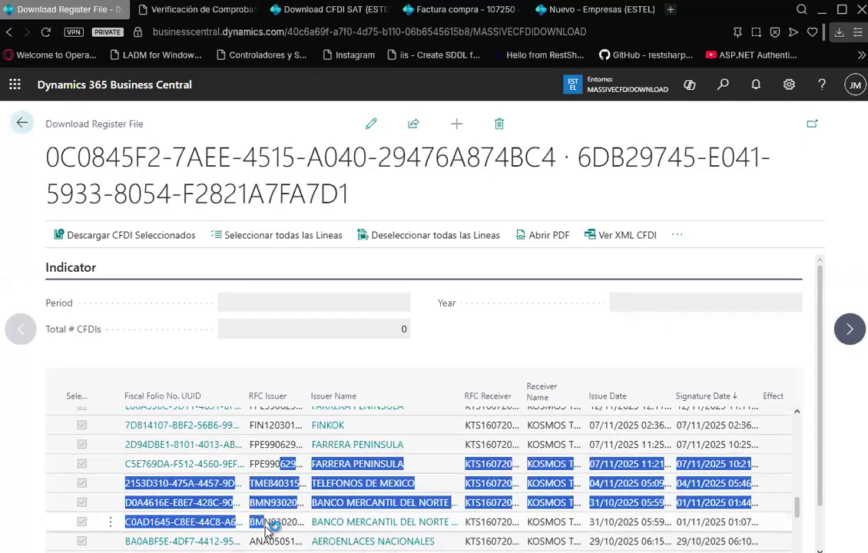
pyautogui.click(267, 464)
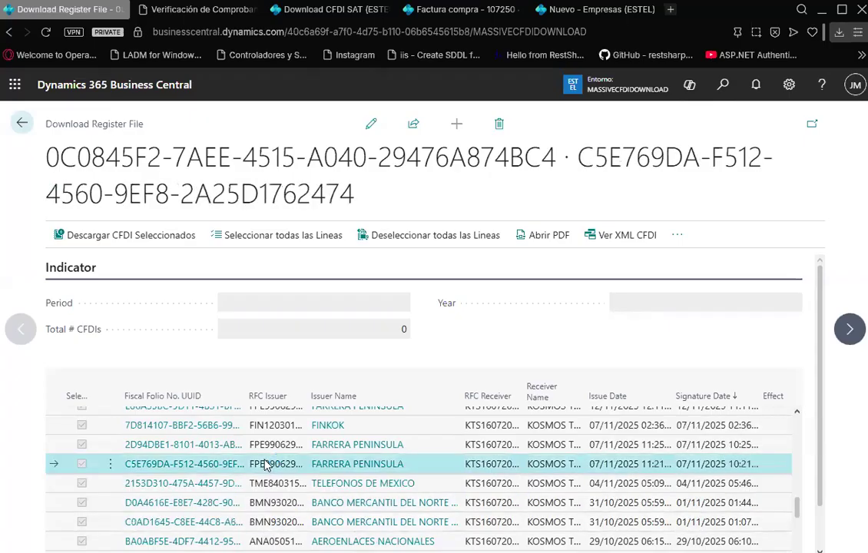
pyautogui.scroll(-1, 265, 467)
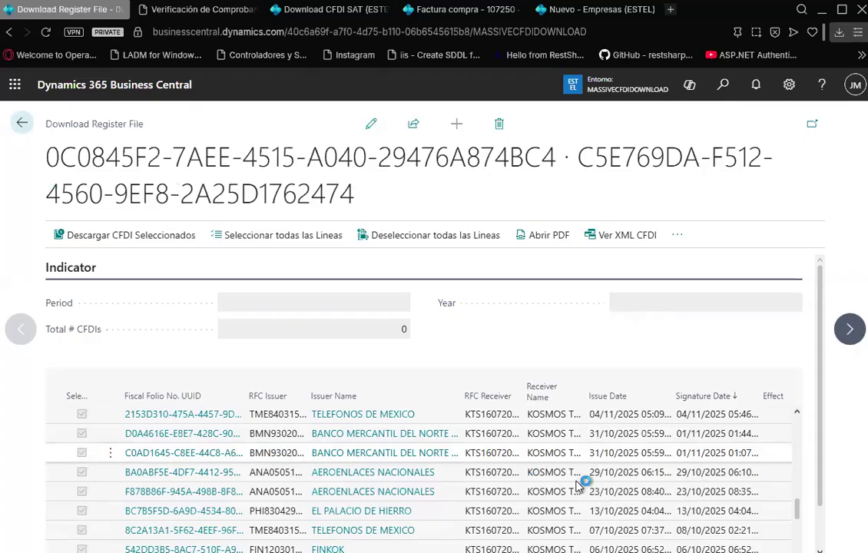
# Review the Receipt Type, Status and cancellation columns for the older CFDIs in the register file
pyautogui.click(547, 458)
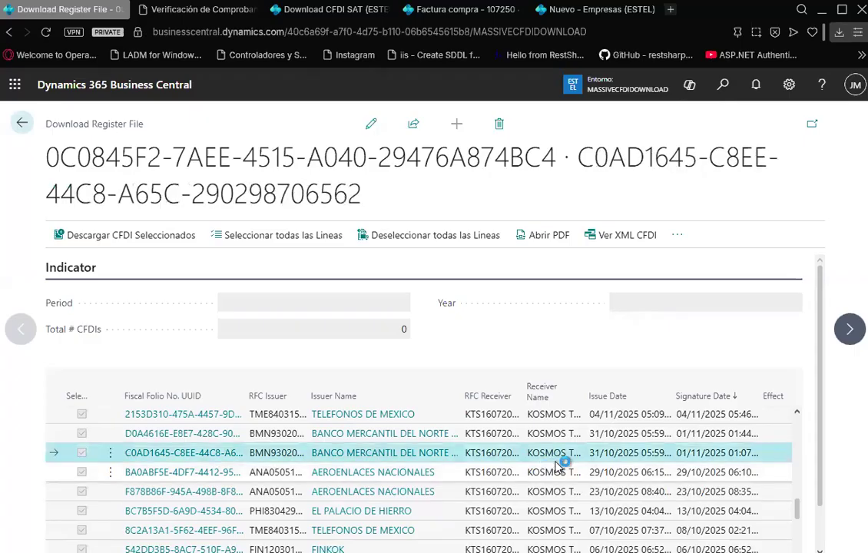
pyautogui.press('Right')
pyautogui.press('Right')
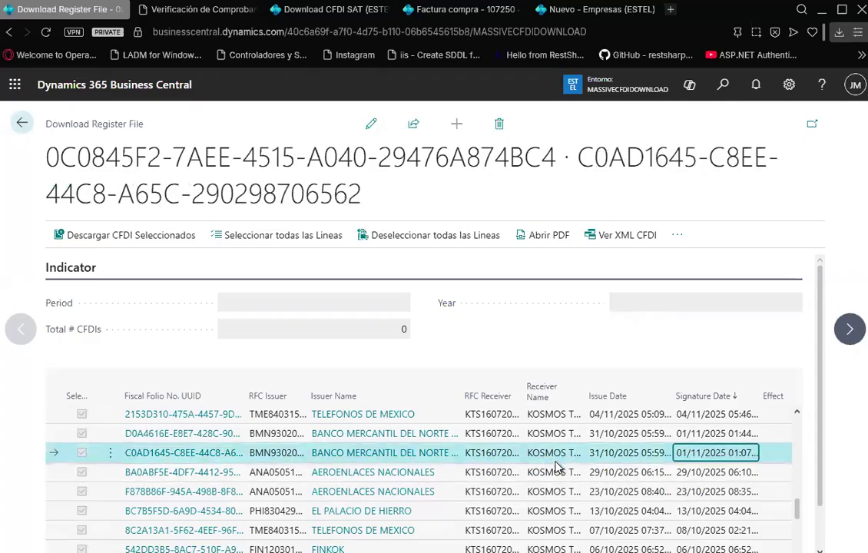
pyautogui.press('Right')
pyautogui.press('Right')
pyautogui.press('Right')
pyautogui.press('Right')
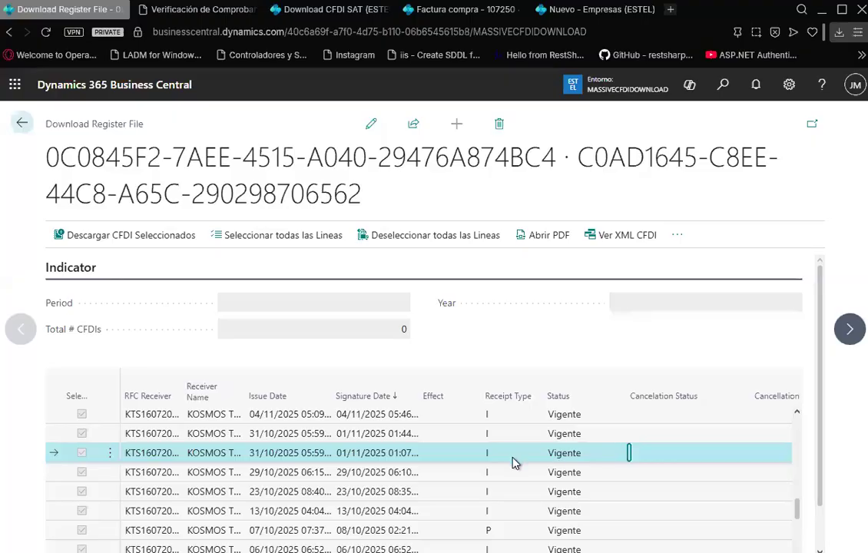
pyautogui.scroll(-5, 513, 462)
pyautogui.scroll(-5, 511, 461)
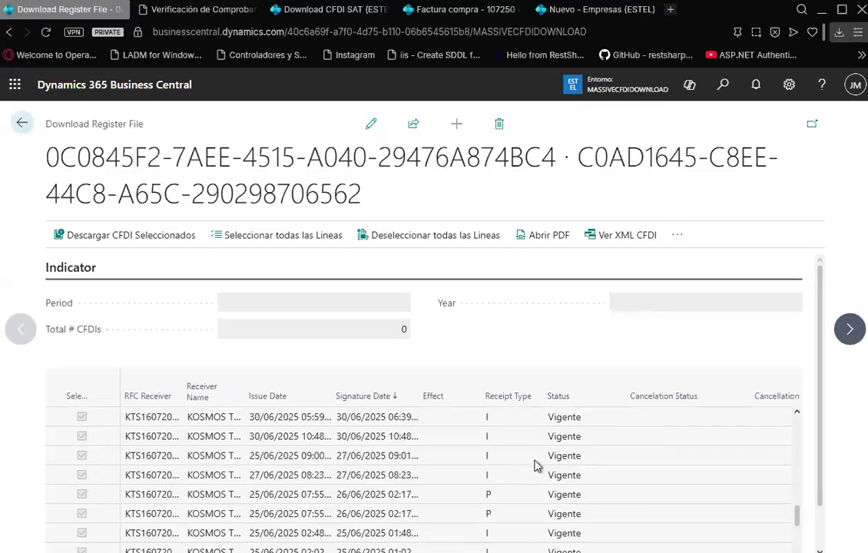
pyautogui.scroll(-5, 536, 466)
pyautogui.scroll(-5, 537, 467)
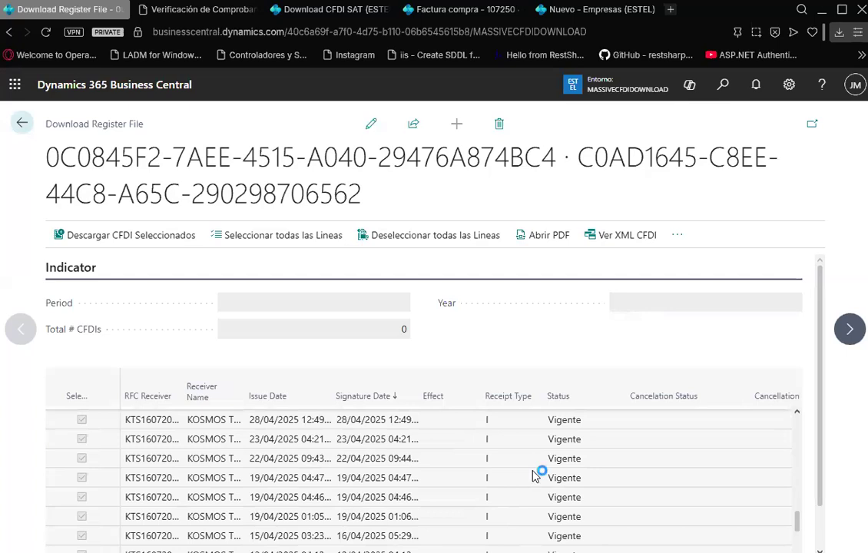
pyautogui.scroll(-5, 537, 473)
pyautogui.scroll(-5, 540, 473)
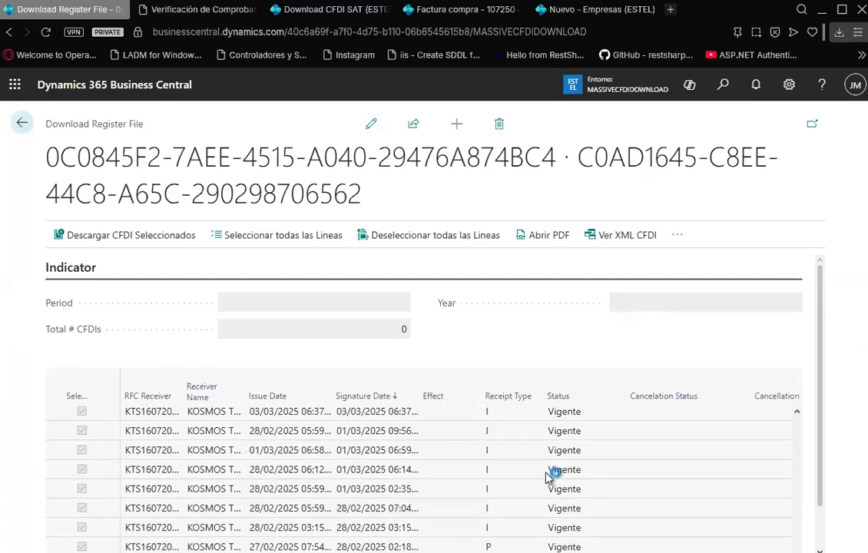
pyautogui.scroll(-5, 550, 470)
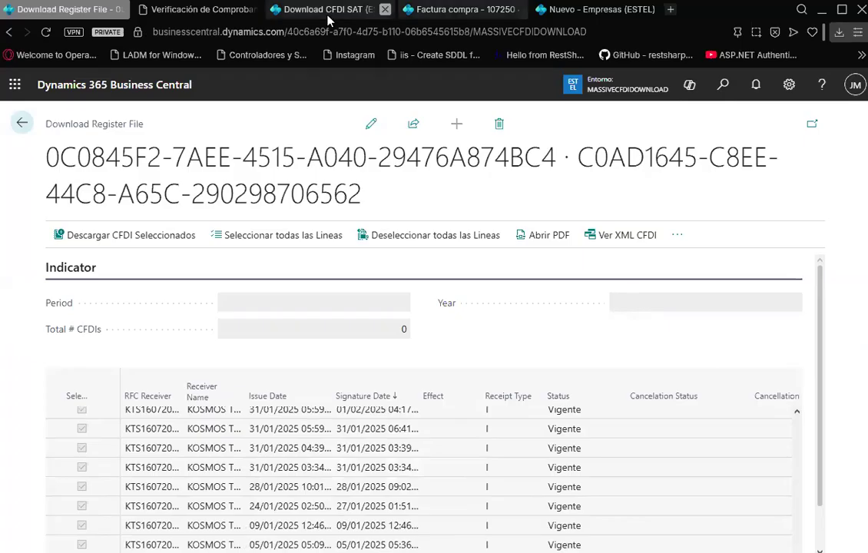
# Return to the other Download CFDI SAT tab and check No. of Files for the 22/07/2026 05:12 p. m. request
pyautogui.hotkey('ctrl', 'Tab')
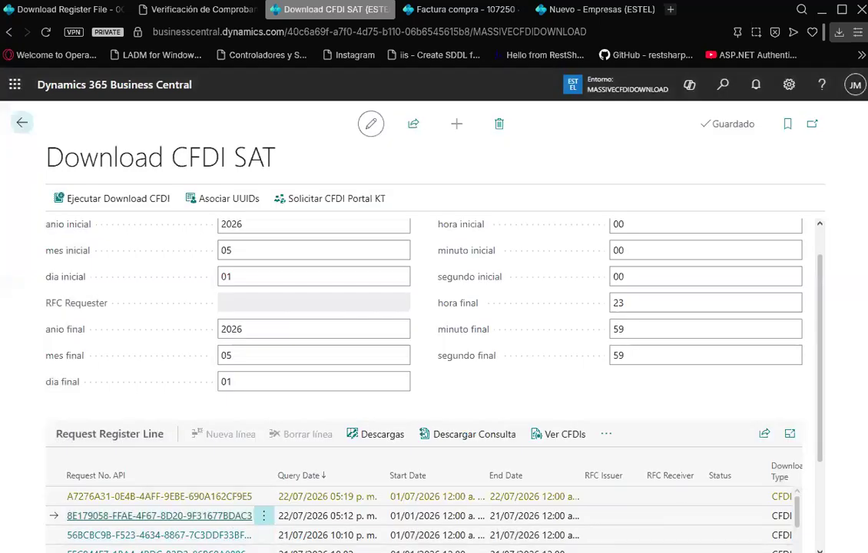
pyautogui.click(749, 515)
pyautogui.press('Right')
pyautogui.press('Right')
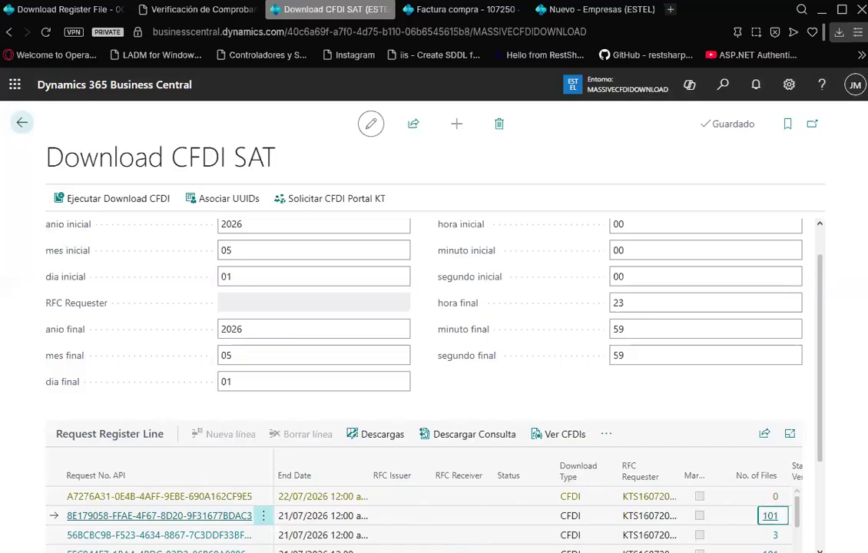